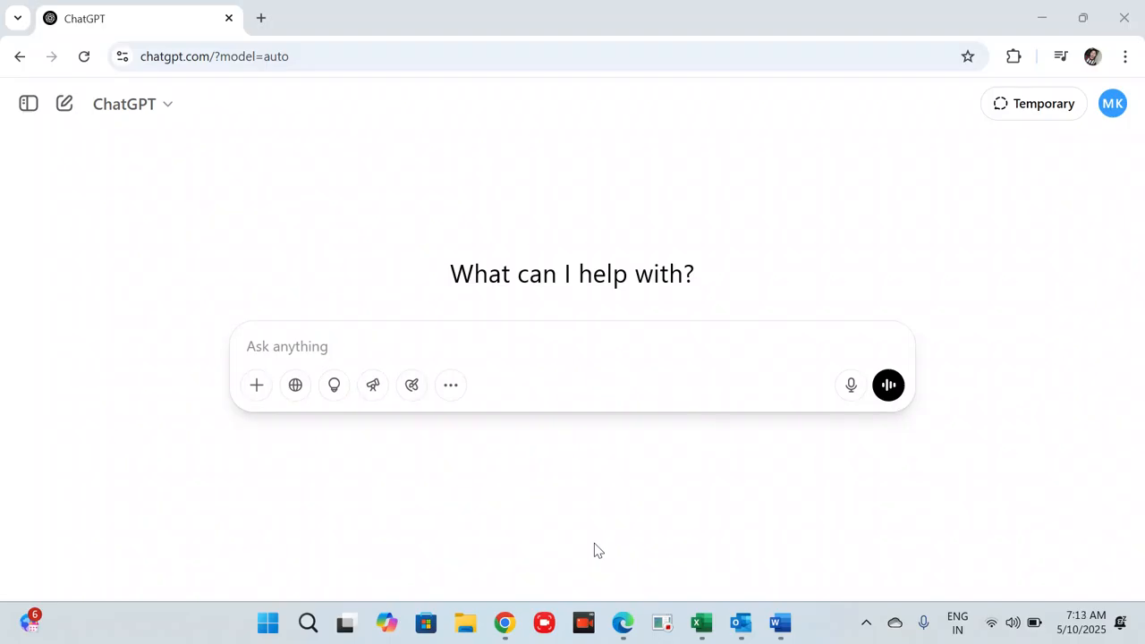
# Submit the prompt "provide 50 short questions related to employee job satisfaction.".
pyautogui.click(305, 341)
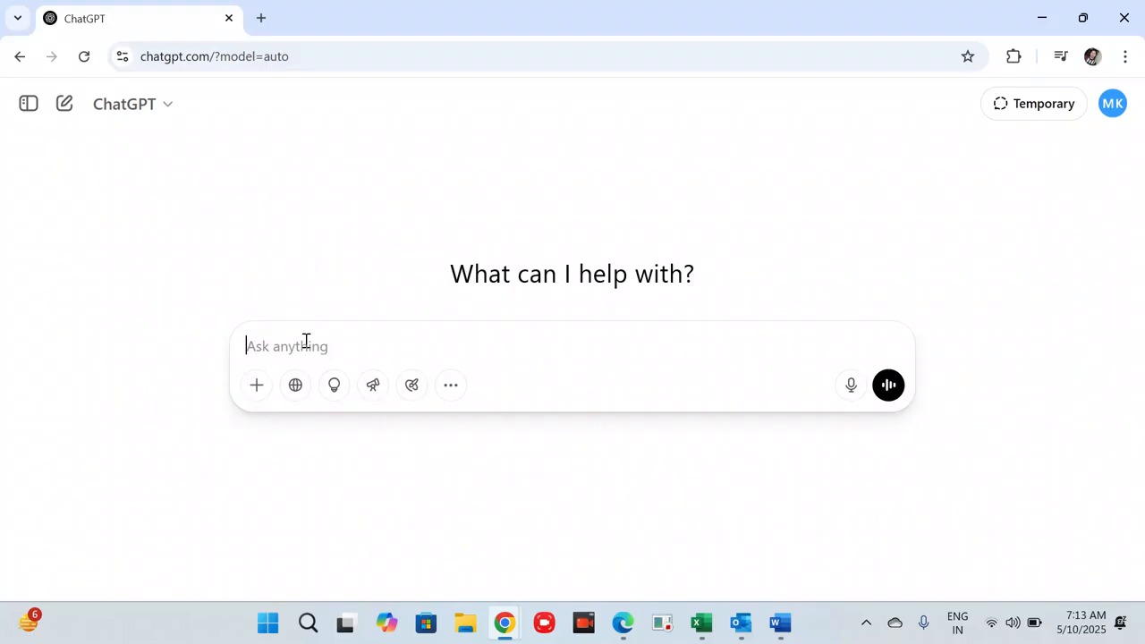
pyautogui.write('provide 50 short que')
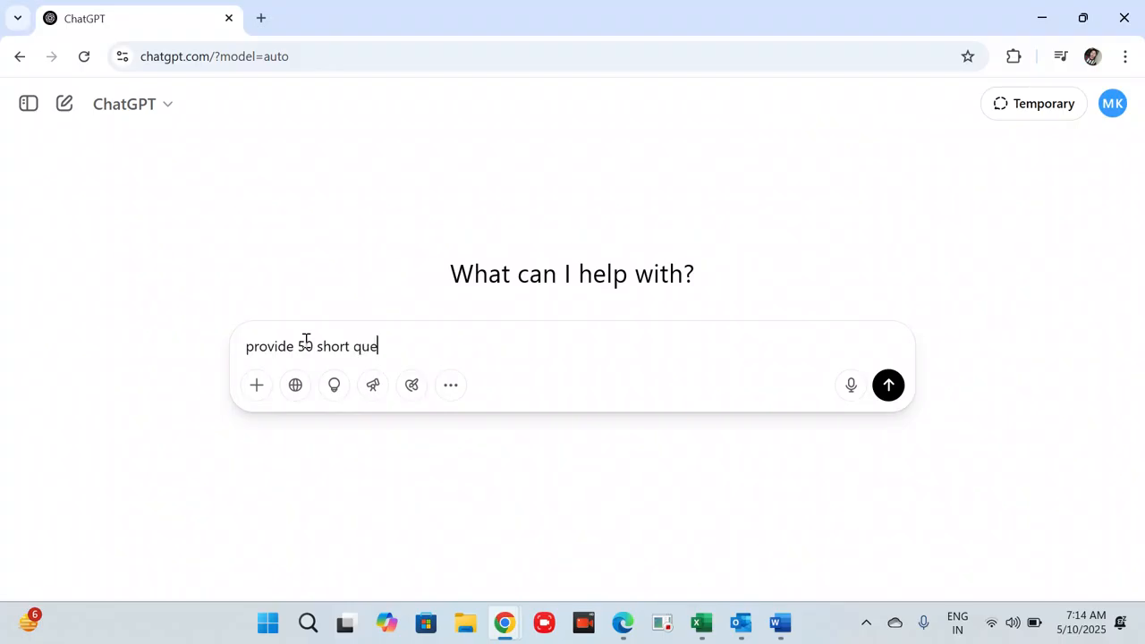
pyautogui.write('stions related to e')
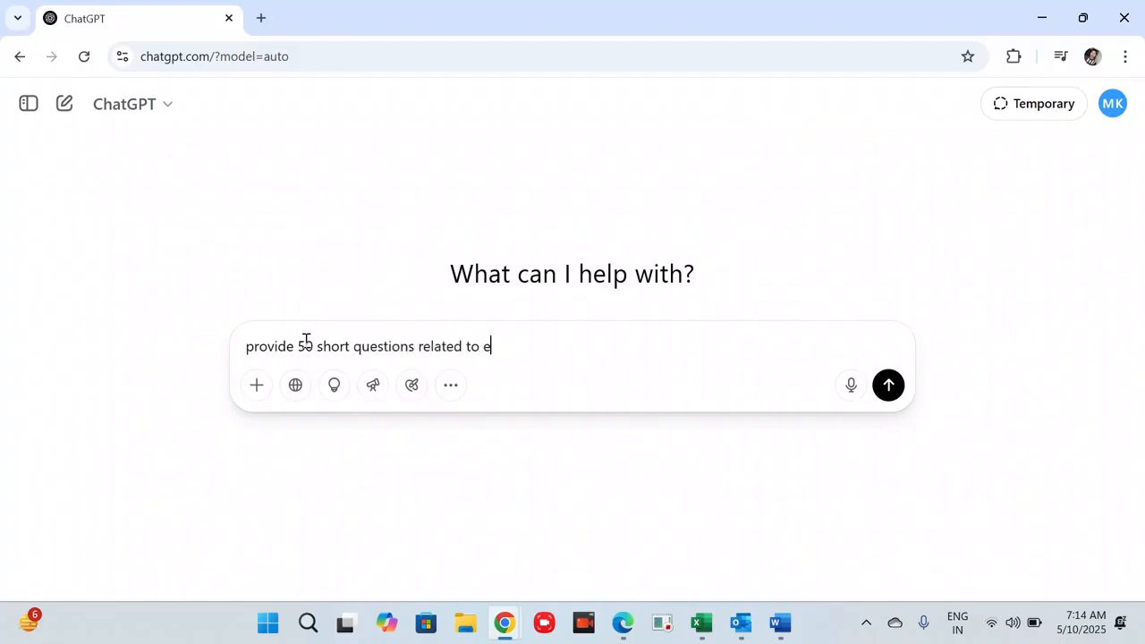
pyautogui.write('mployee job satisfc')
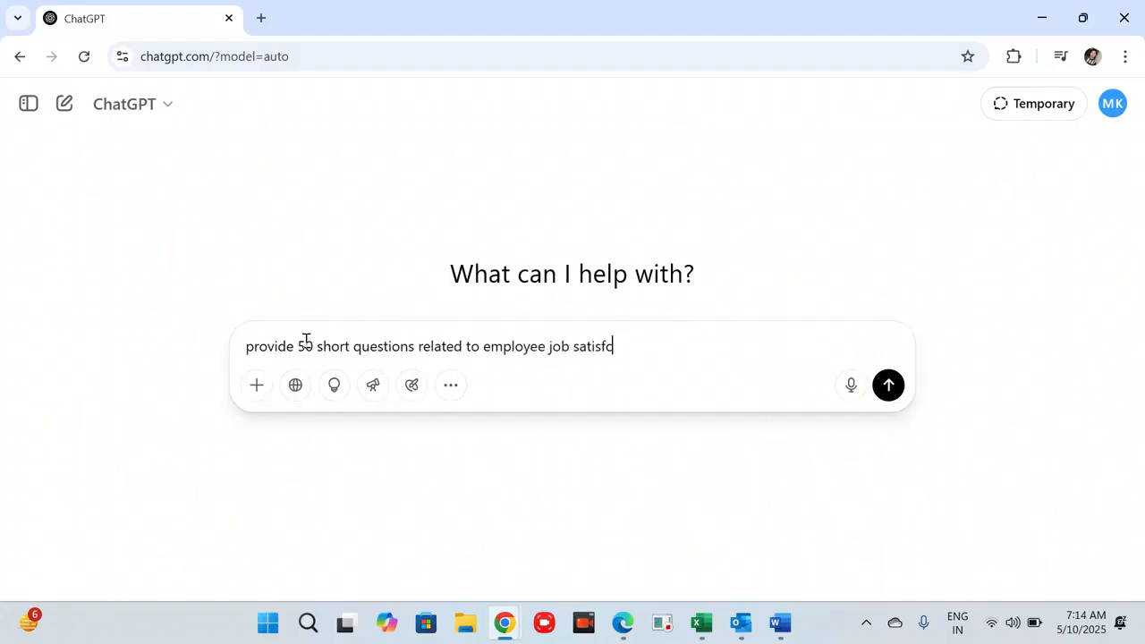
pyautogui.press('BackSpace')
pyautogui.write('action.')
pyautogui.press('Return')
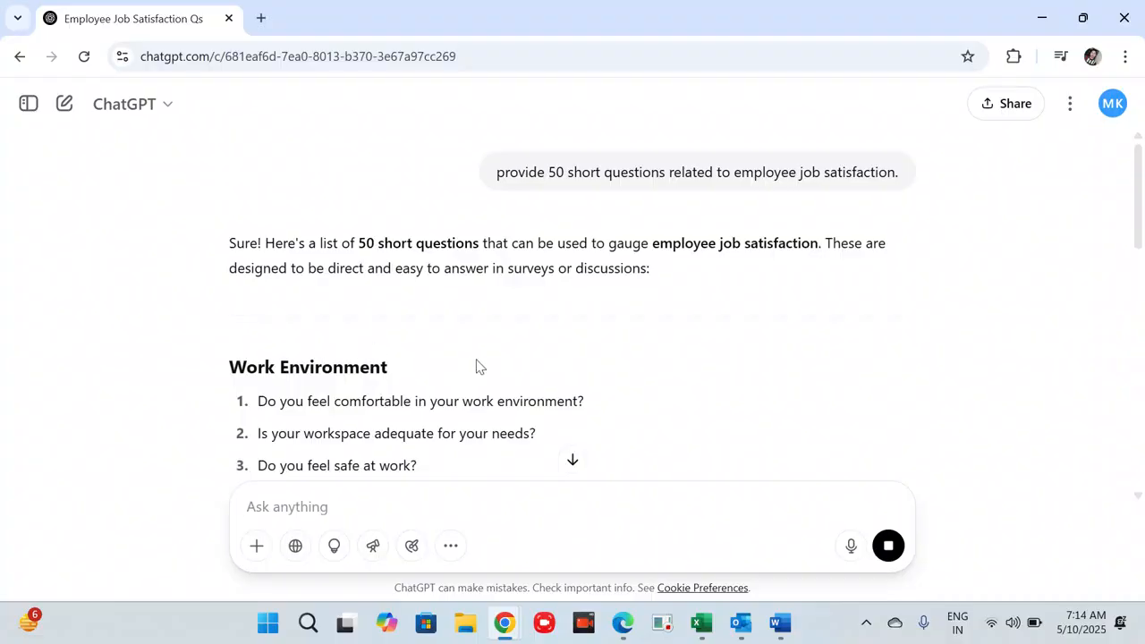
# Look through the generated job satisfaction questions in each category, from Work Environment to Overall Satisfaction.
pyautogui.scroll(-3, 476, 366)
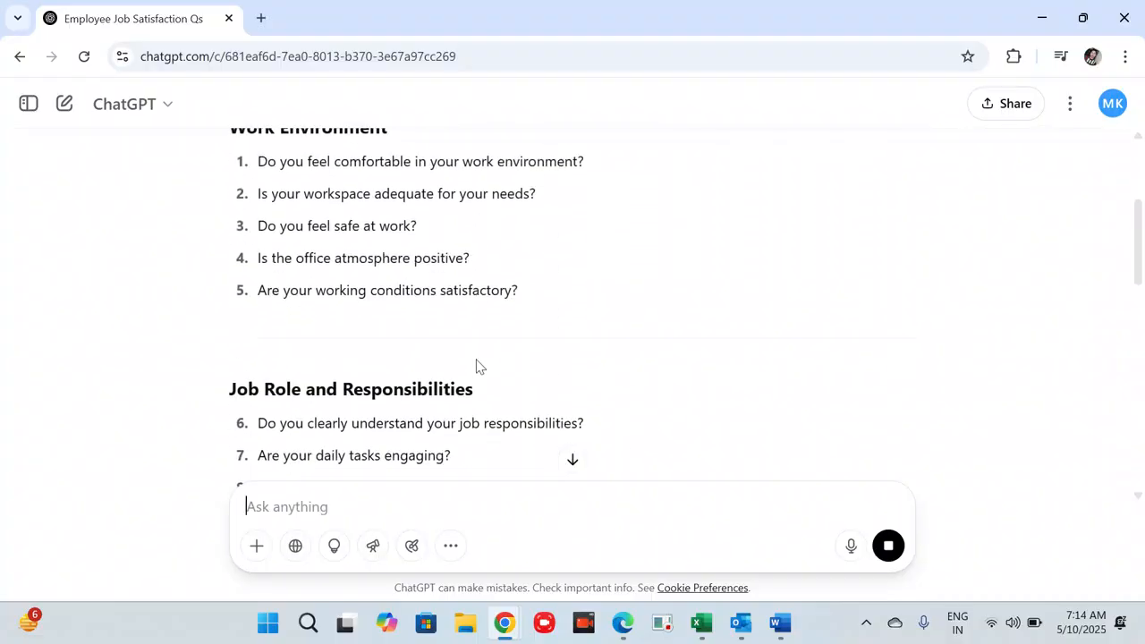
pyautogui.scroll(-8, 569, 347)
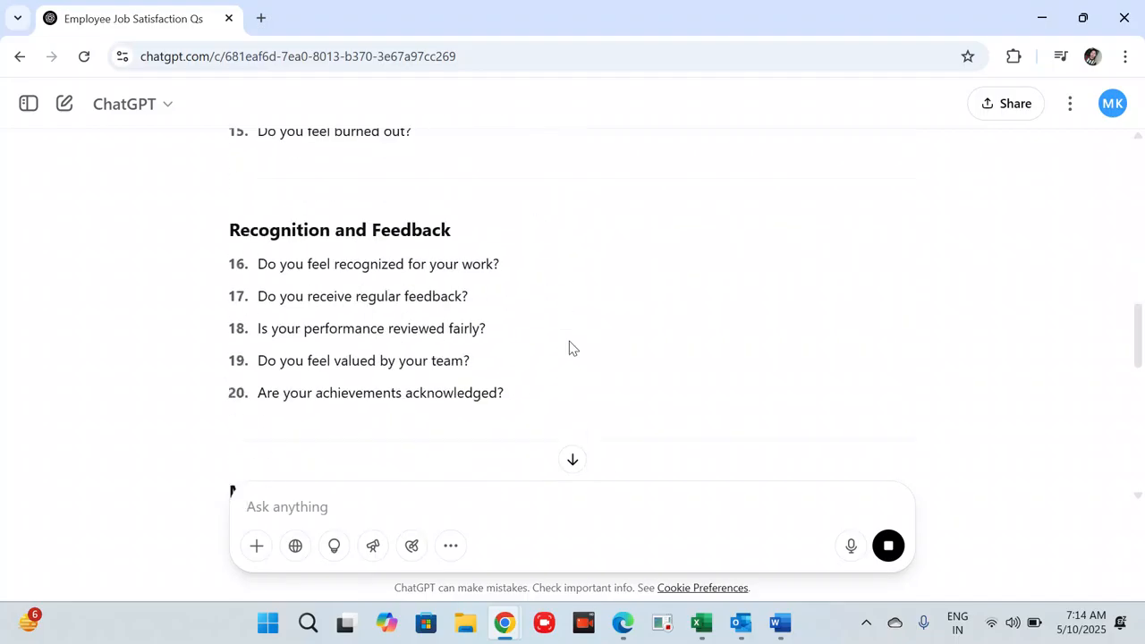
pyautogui.scroll(-8, 569, 347)
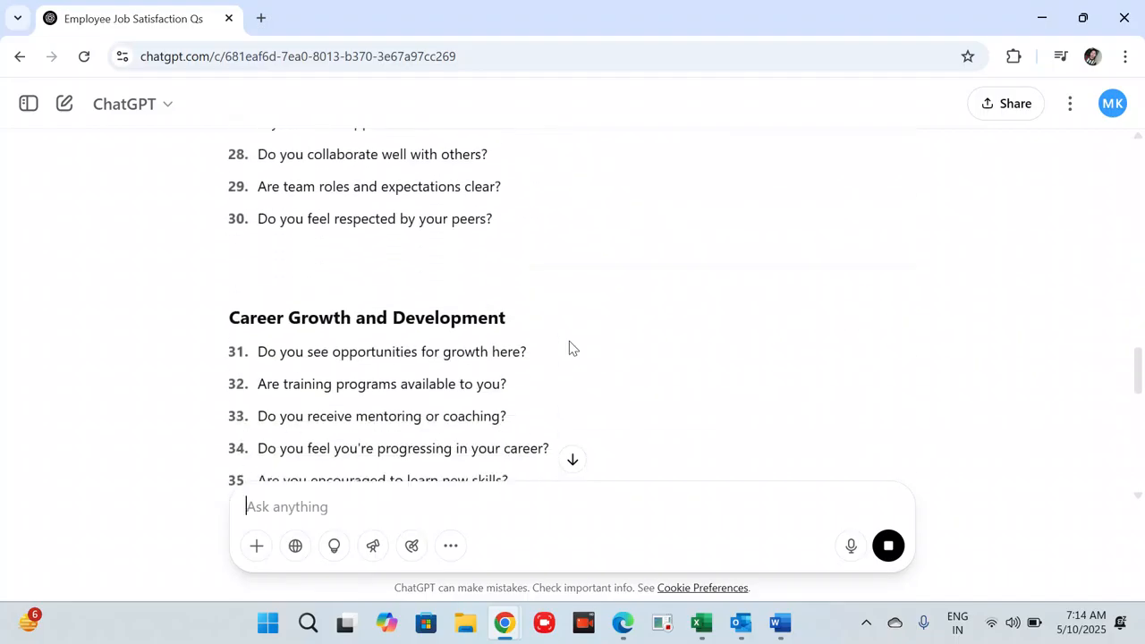
pyautogui.scroll(-7, 570, 347)
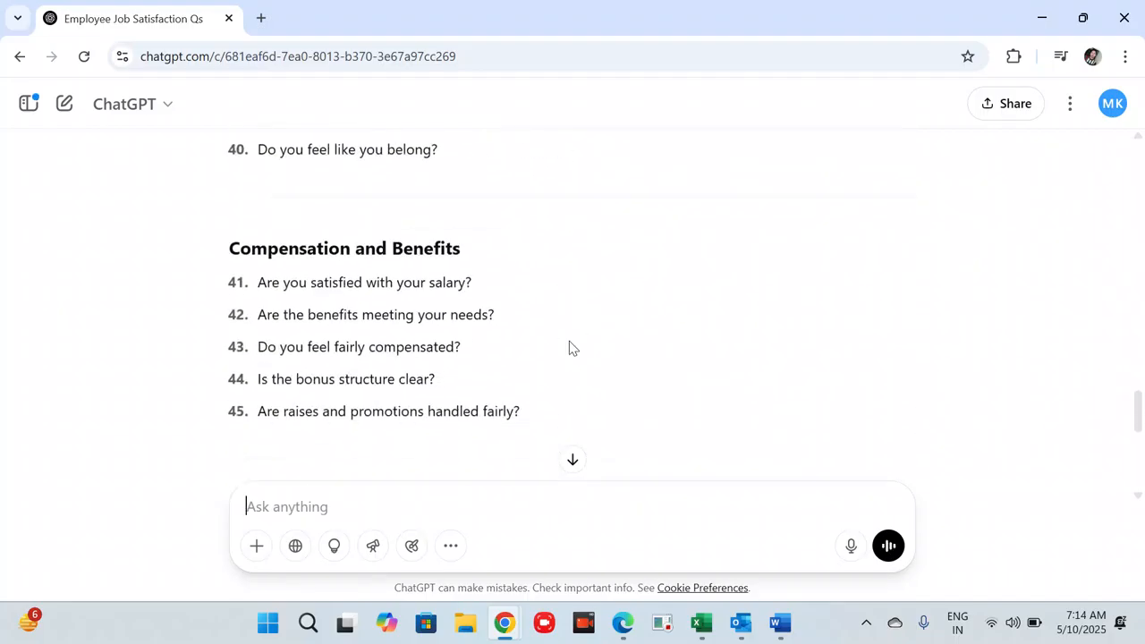
pyautogui.scroll(-5, 569, 348)
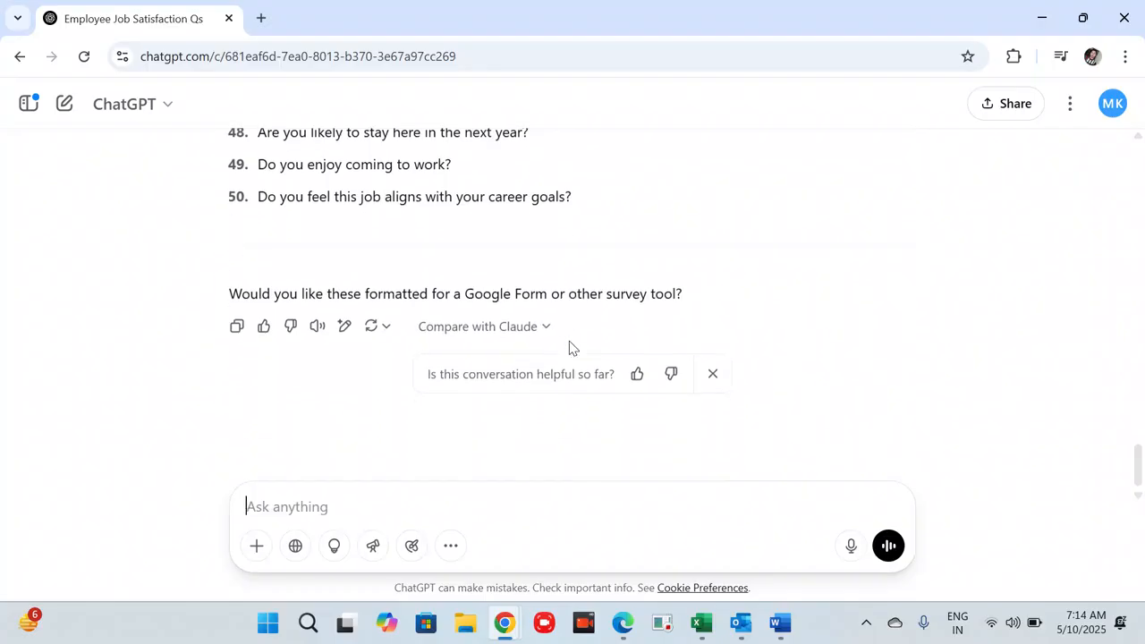
pyautogui.scroll(2, 565, 455)
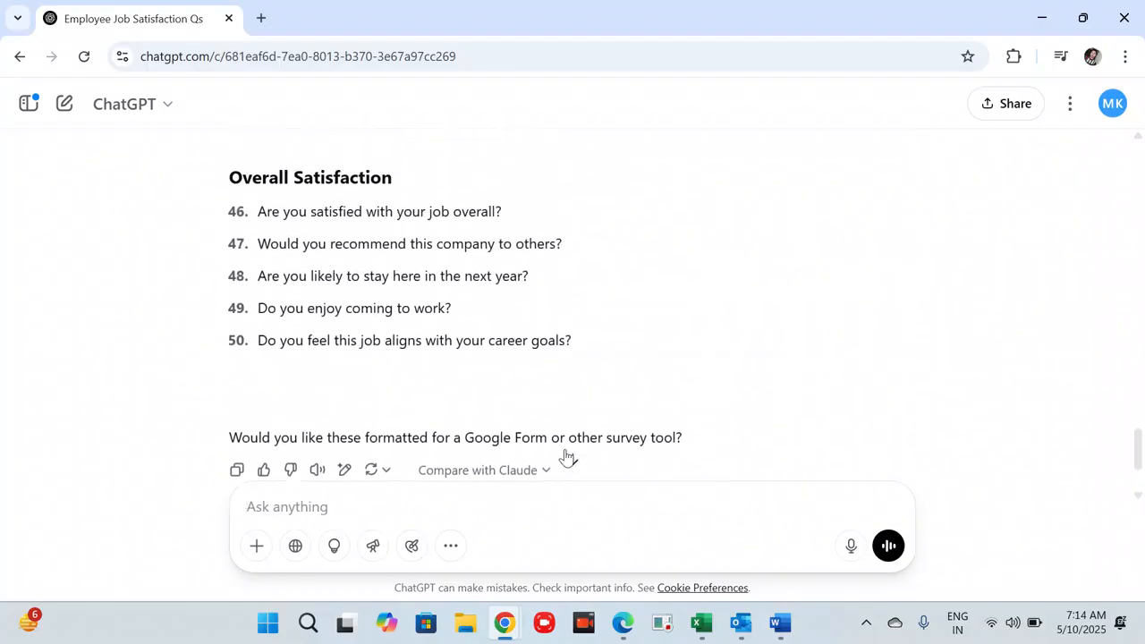
pyautogui.scroll(3, 627, 320)
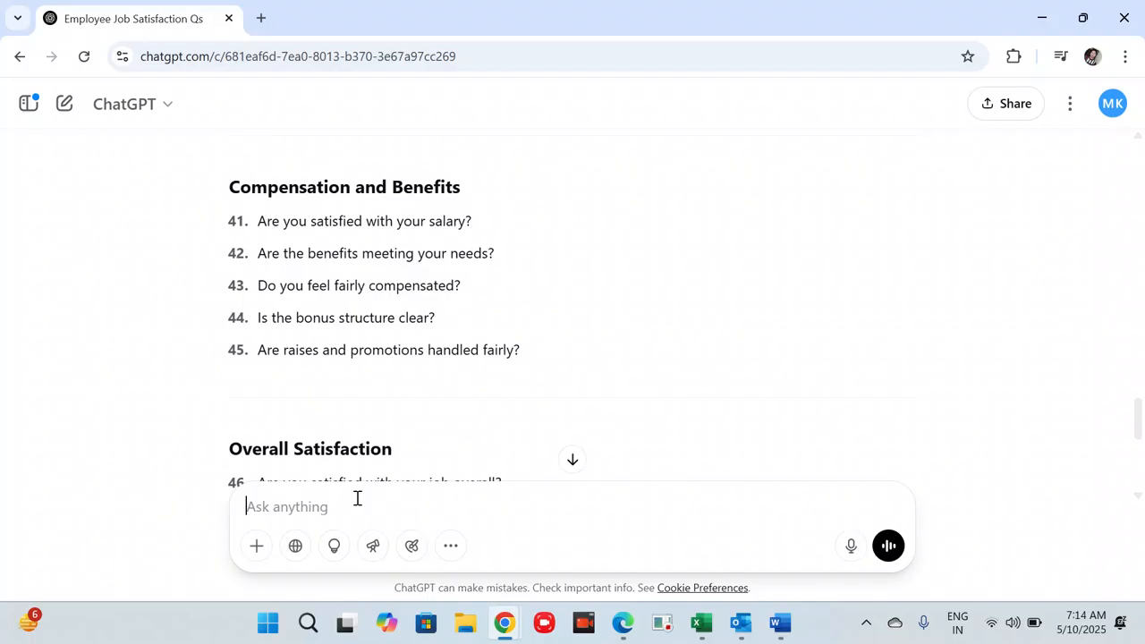
# Send the follow-up request "provide only questions point wise".
pyautogui.write('provid')
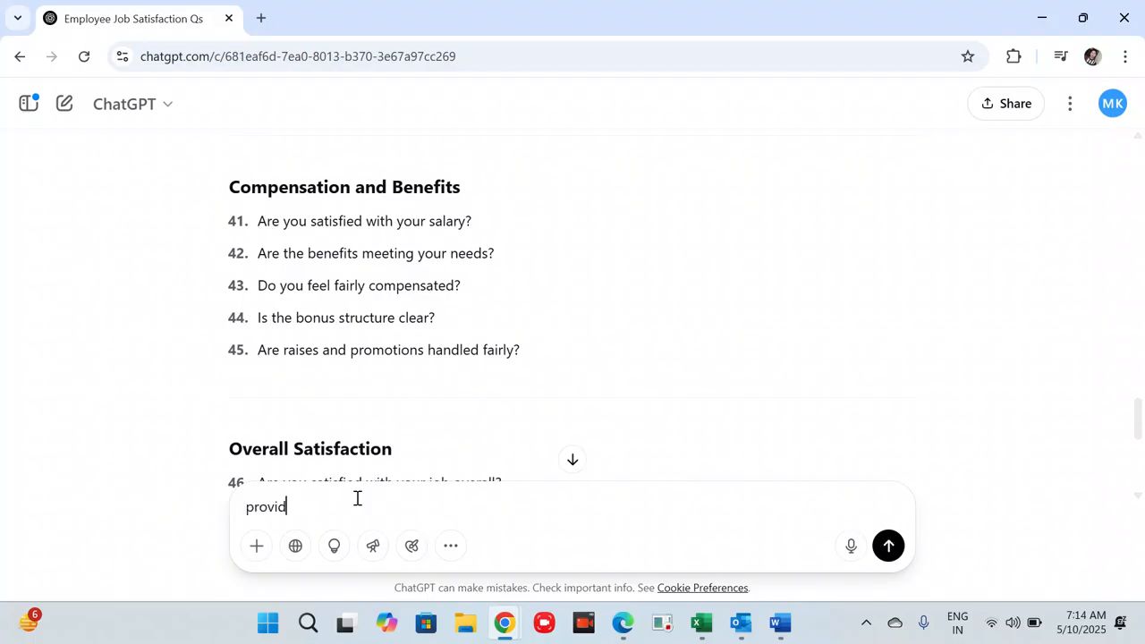
pyautogui.write('e only questions point wis')
pyautogui.press('Return')
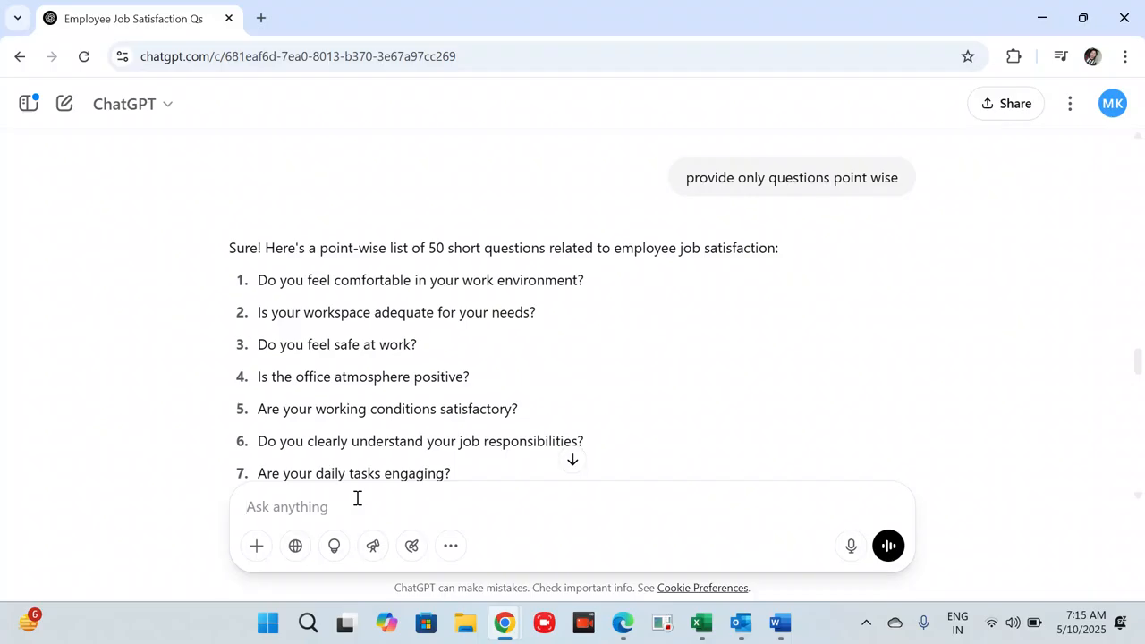
# Copy all 50 questions of the point-wise list, from question 1 through question 50.
pyautogui.scroll(-5, 513, 385)
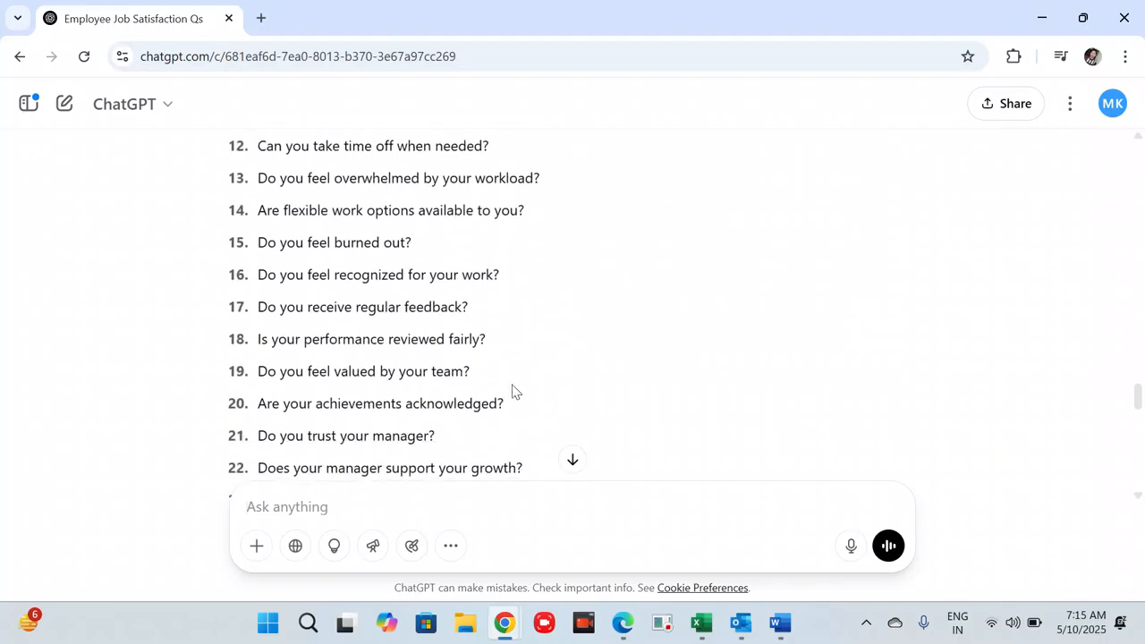
pyautogui.scroll(-8, 513, 390)
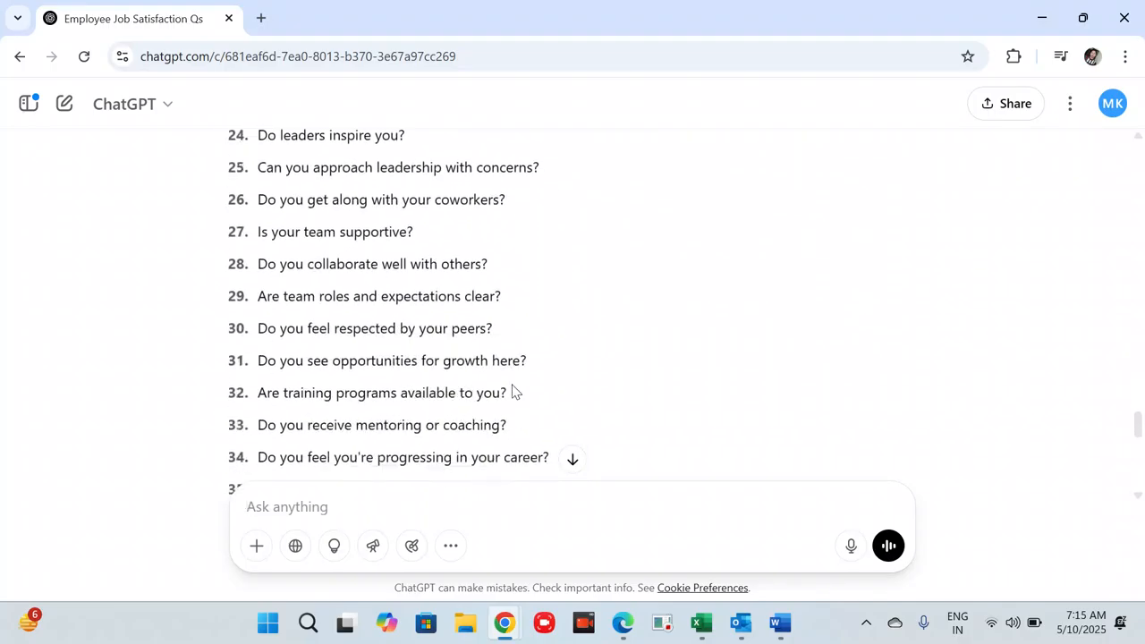
pyautogui.scroll(-4, 513, 391)
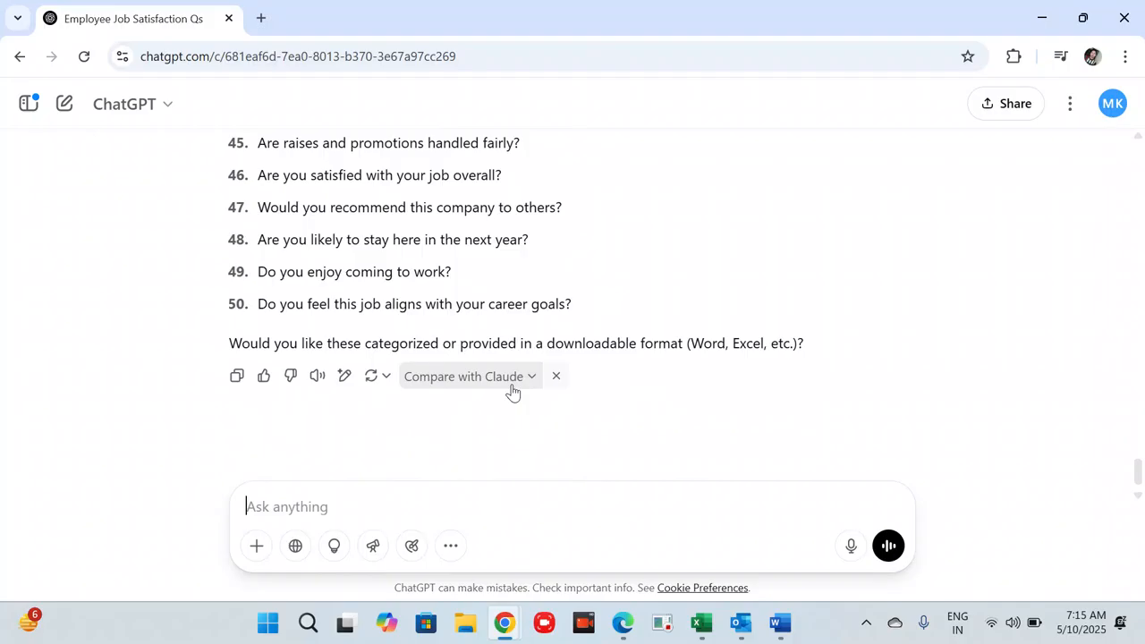
pyautogui.scroll(13, 512, 391)
pyautogui.scroll(5, 512, 391)
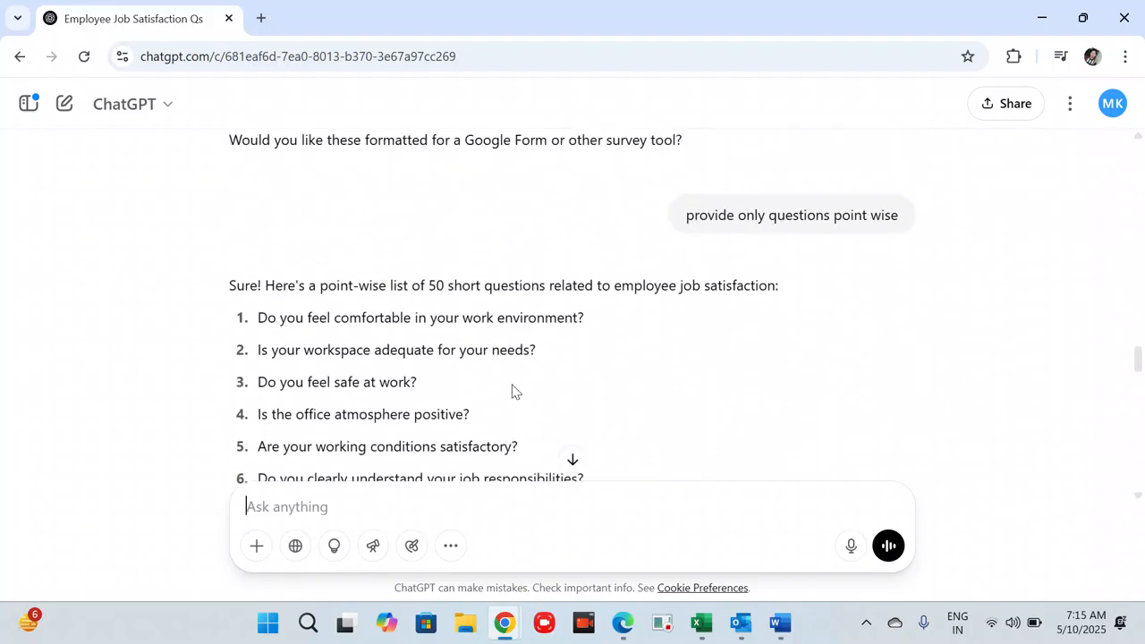
pyautogui.moveTo(255, 329); pyautogui.dragTo(590, 319)
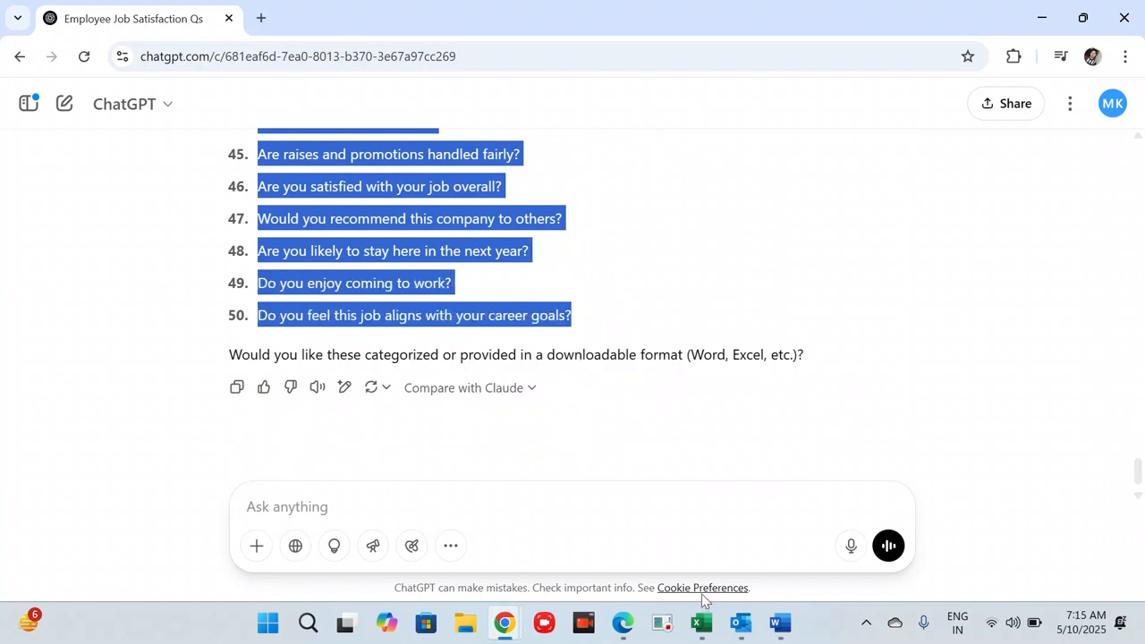
# Launch Excel with a blank workbook, maximize its window and paste the copied questions starting in cell A1.
pyautogui.press('super')
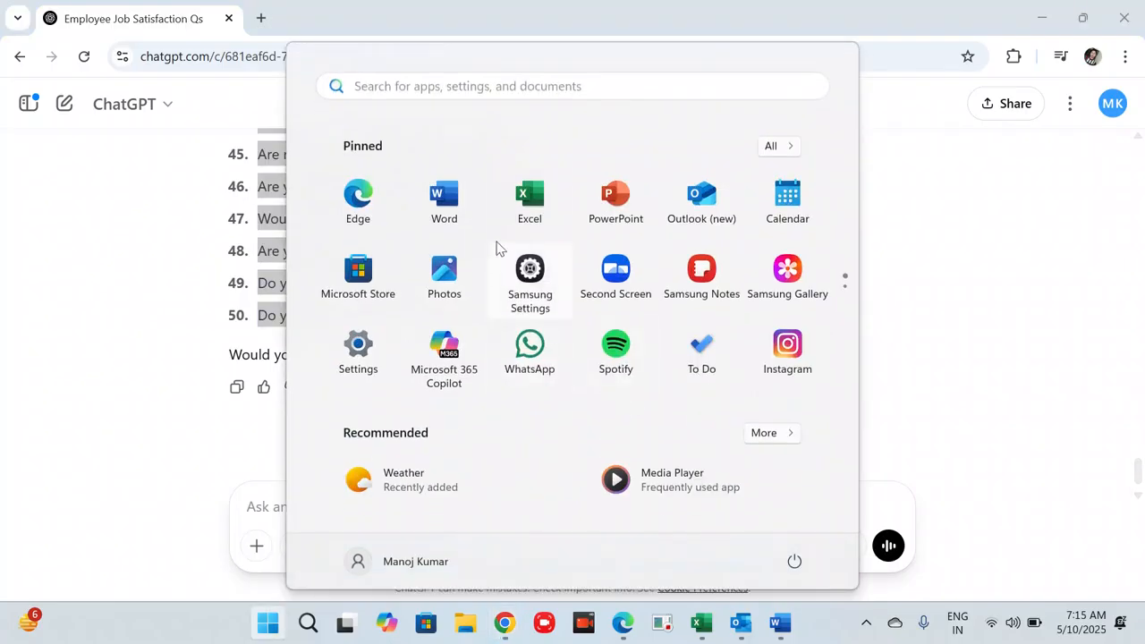
pyautogui.click(531, 204)
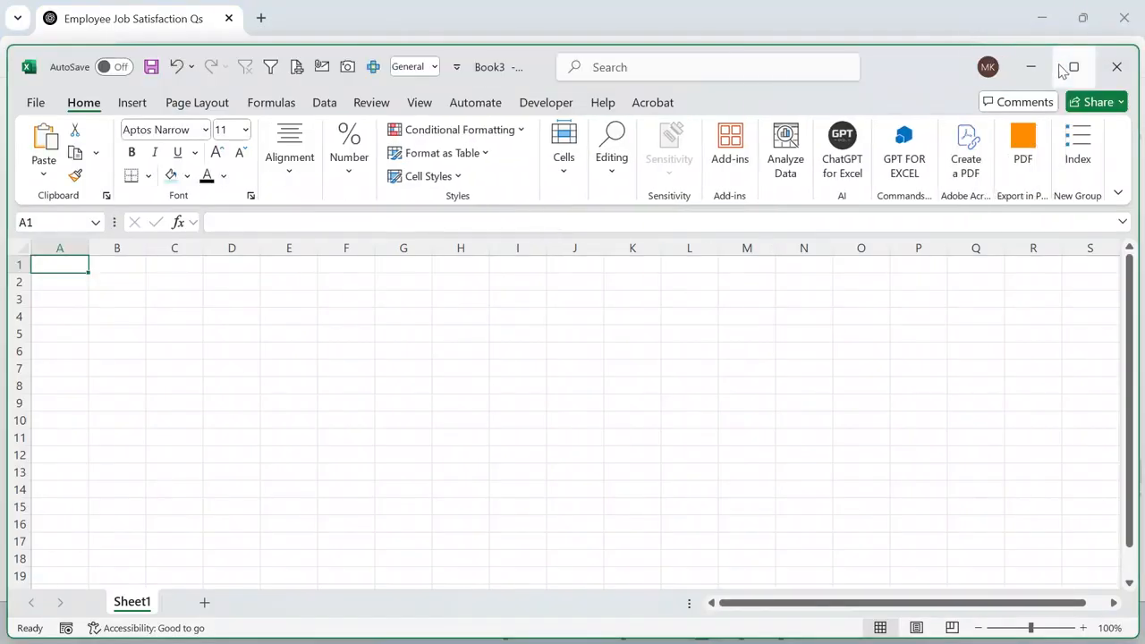
pyautogui.click(1066, 70)
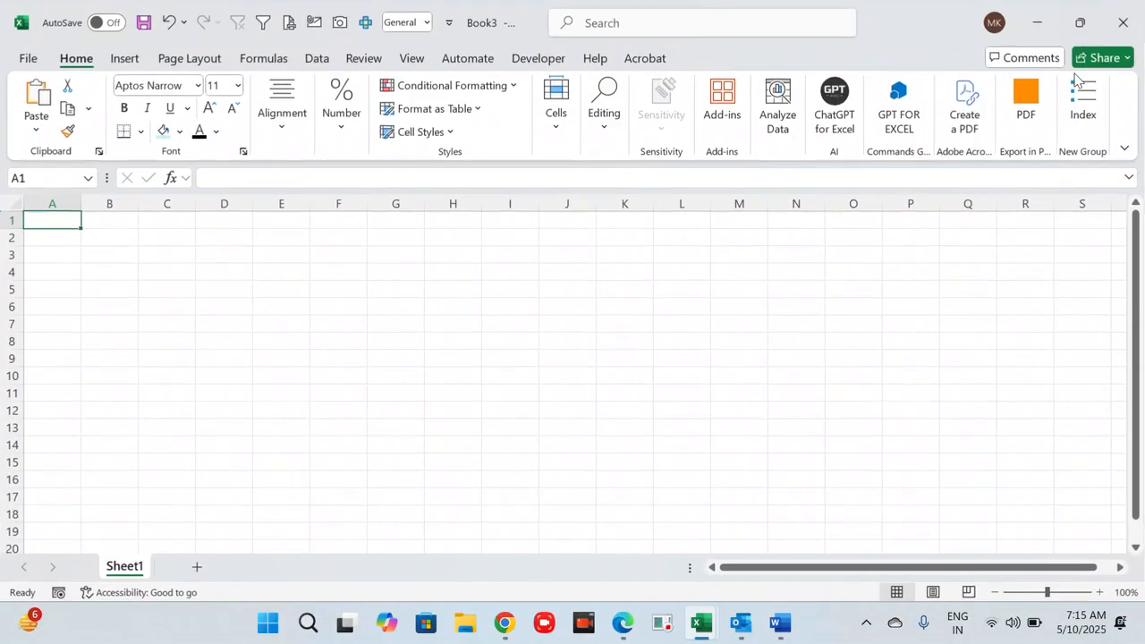
pyautogui.click(456, 254)
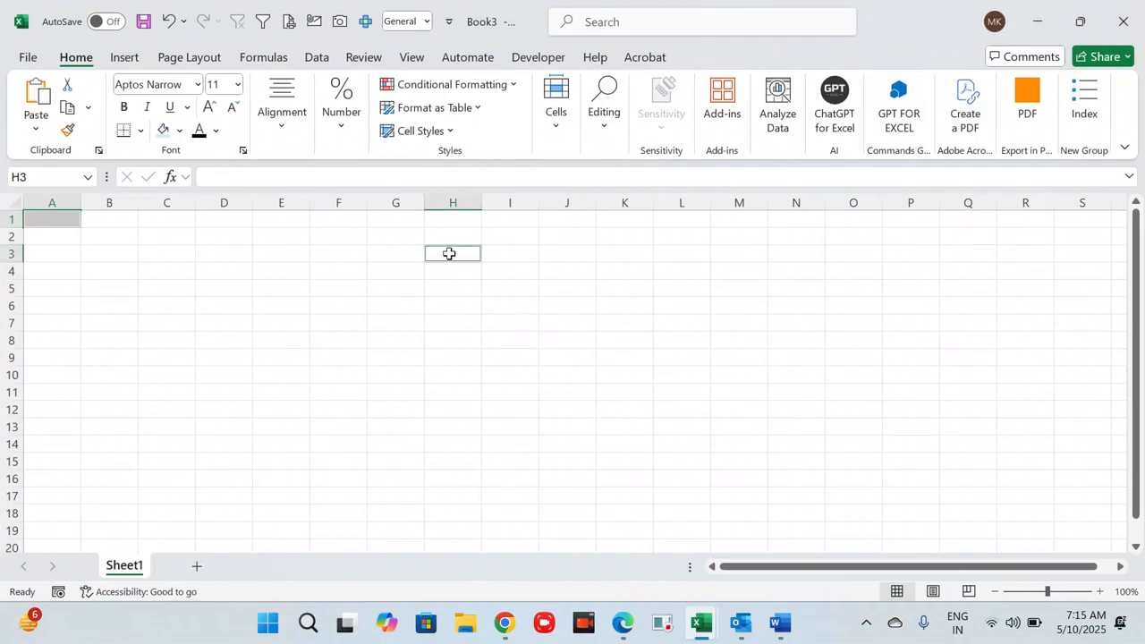
pyautogui.click(54, 217)
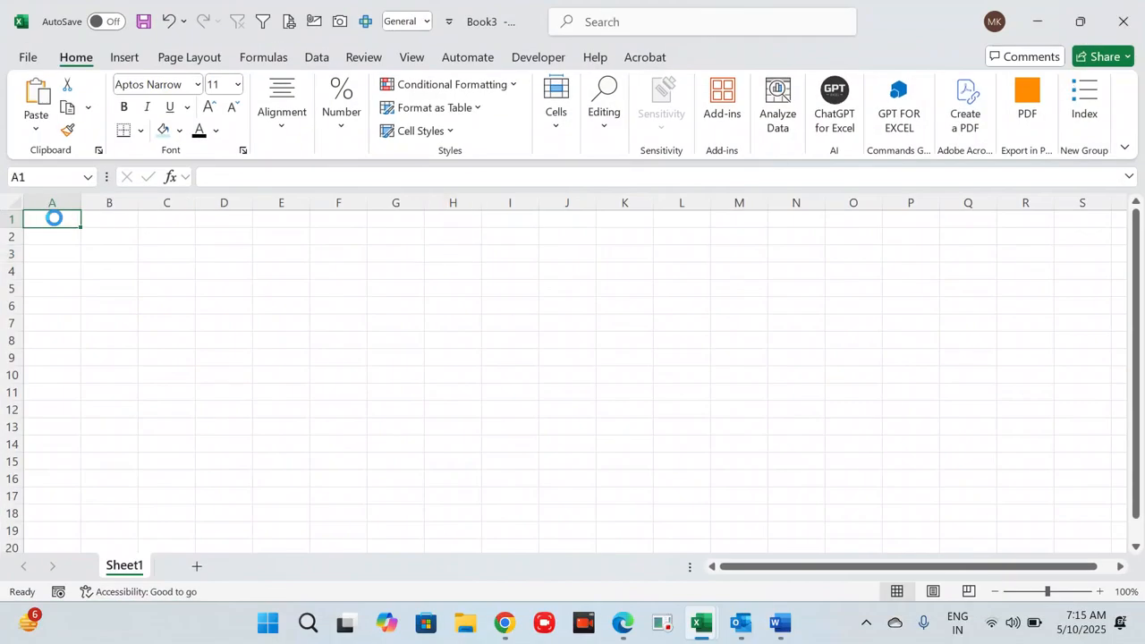
pyautogui.hotkey('ctrl', 'v')
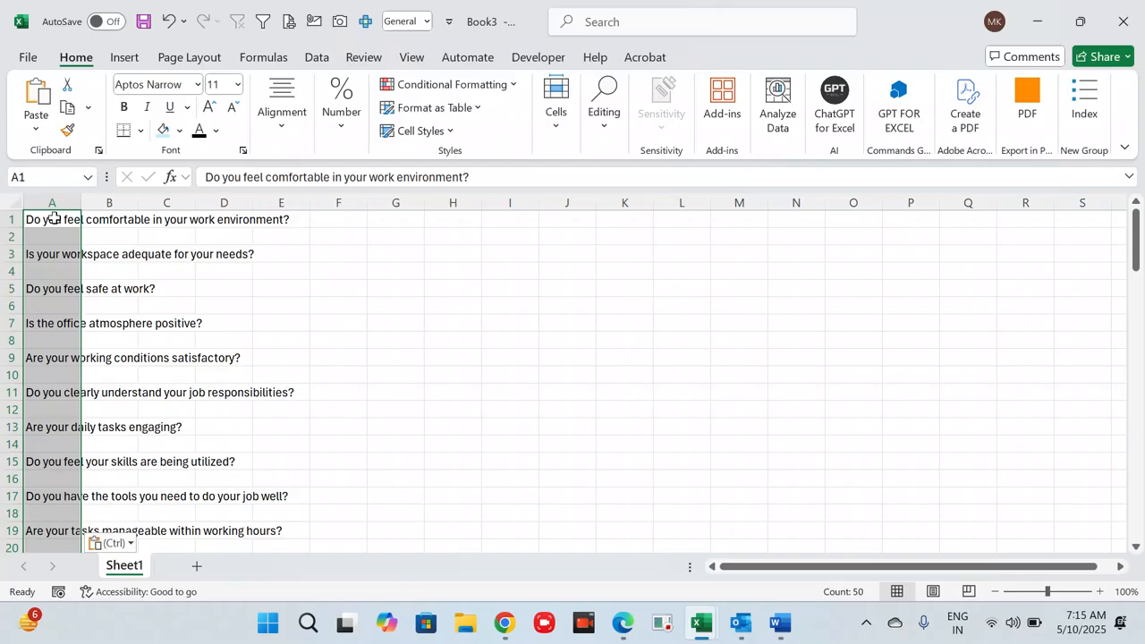
# Compare the question list in ChatGPT with the rows pasted into column A of the Excel sheet.
pyautogui.hotkey('alt', 'Tab')
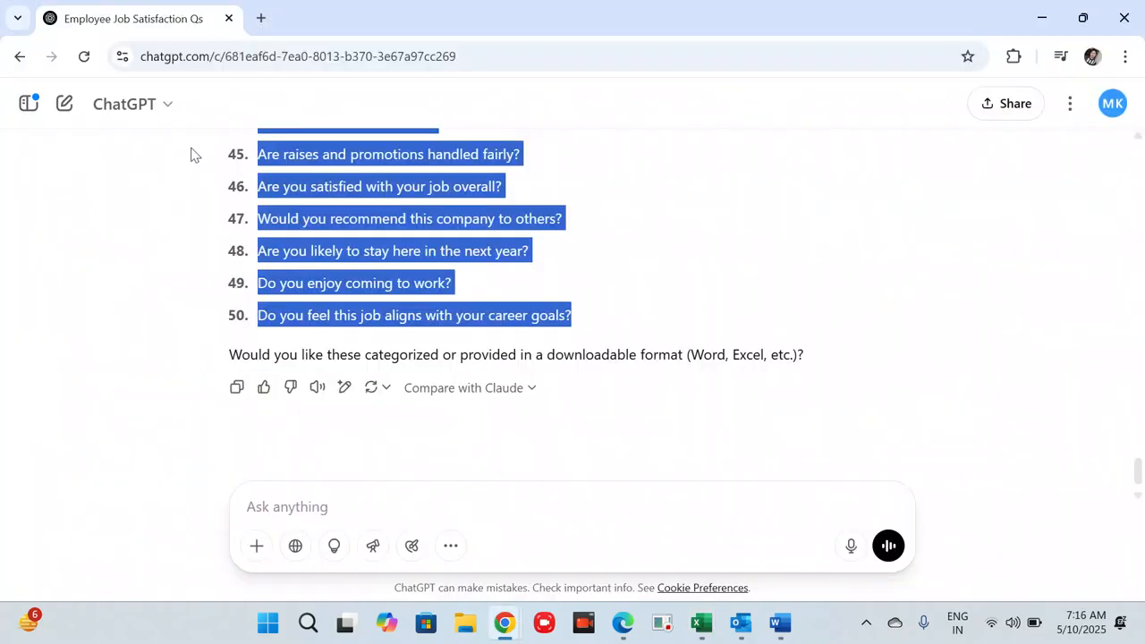
pyautogui.scroll(4, 349, 244)
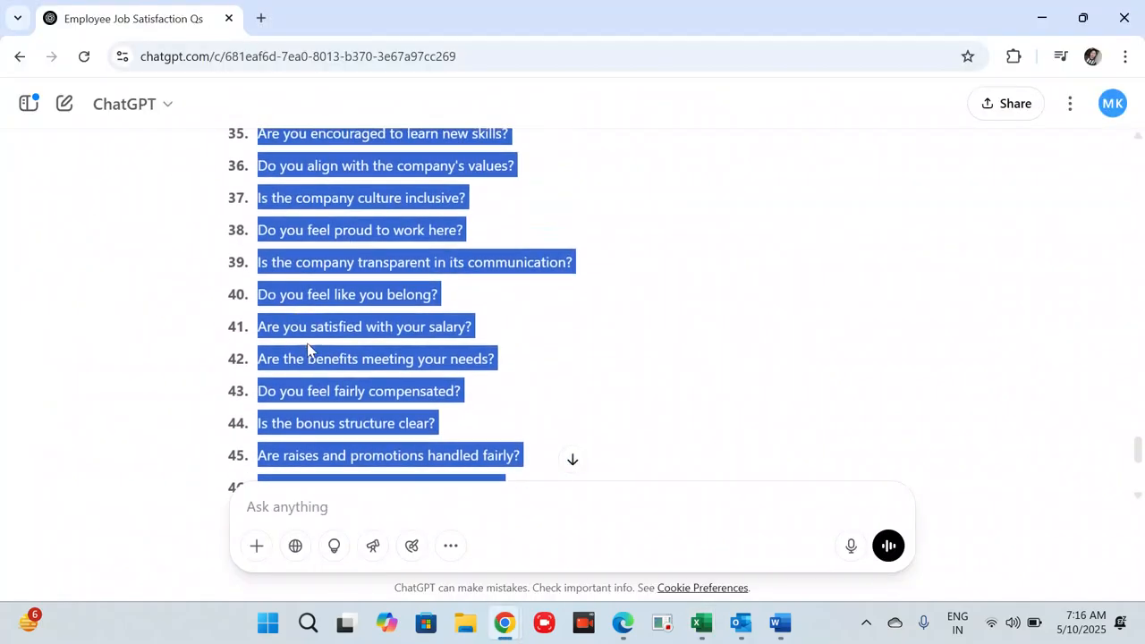
pyautogui.scroll(6, 367, 345)
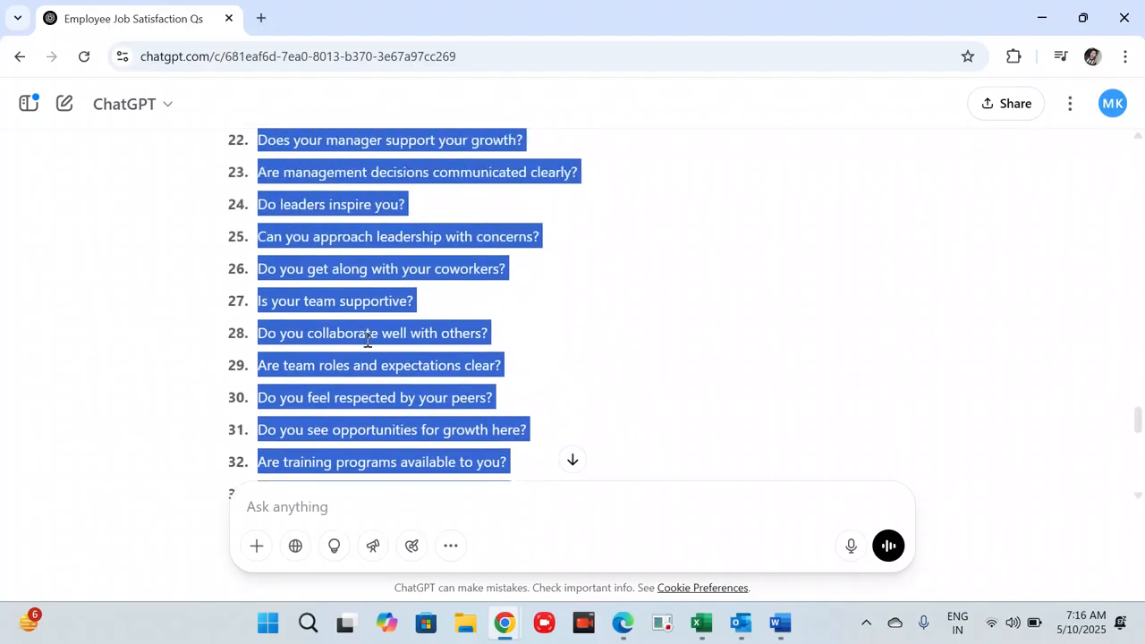
pyautogui.scroll(3, 367, 340)
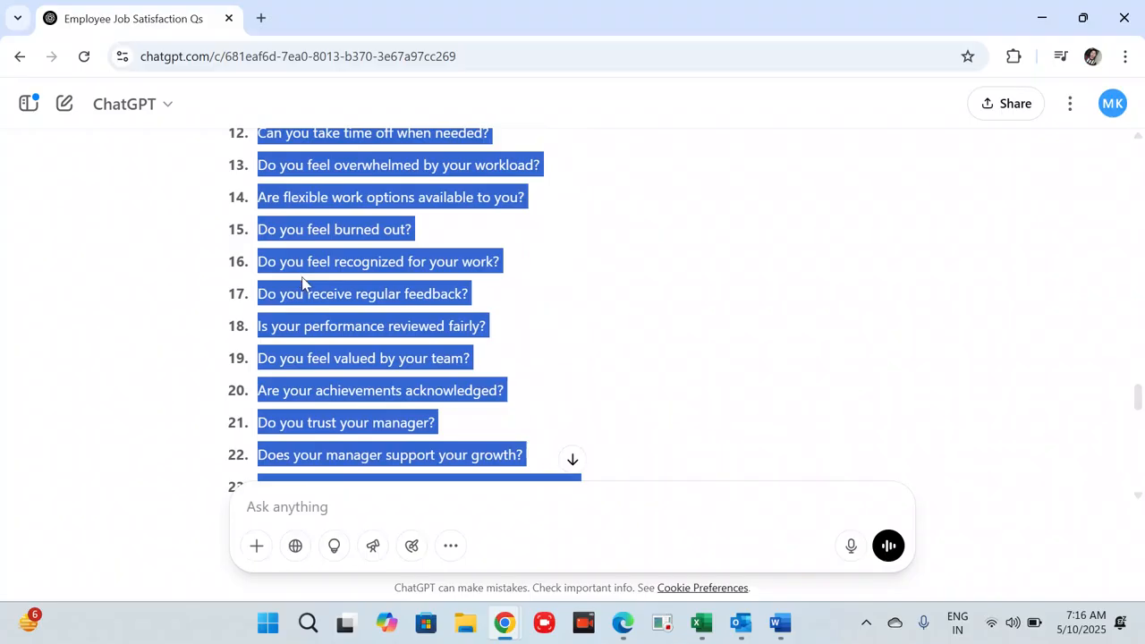
pyautogui.hotkey('alt', 'Tab')
pyautogui.hotkey('ctrl', 'v')
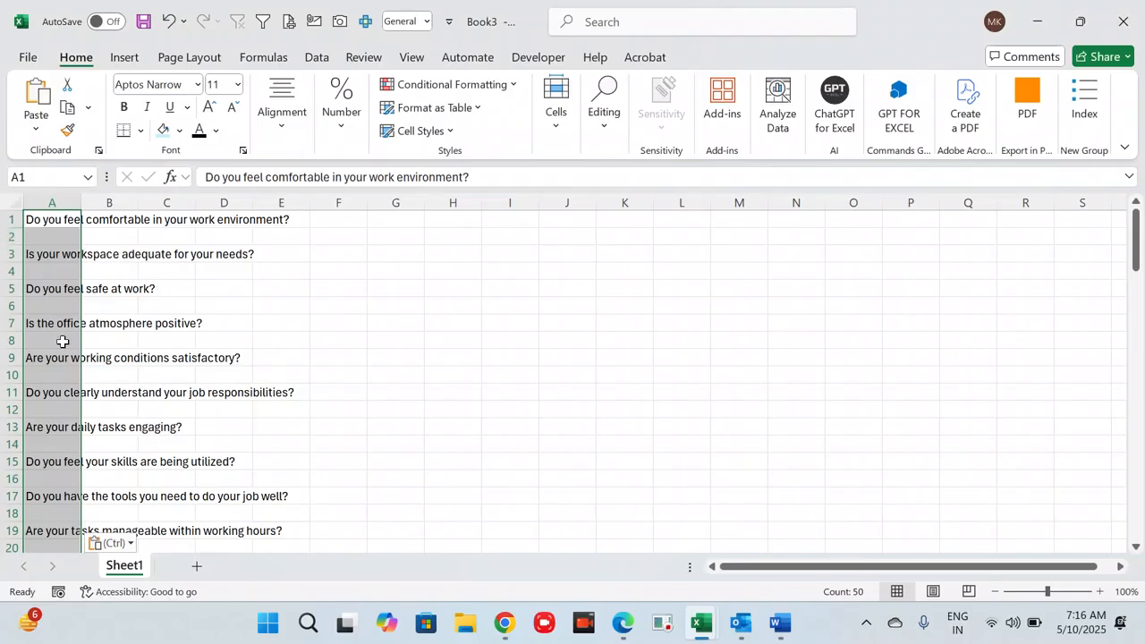
pyautogui.scroll(-5, 82, 403)
pyautogui.scroll(-15, 85, 407)
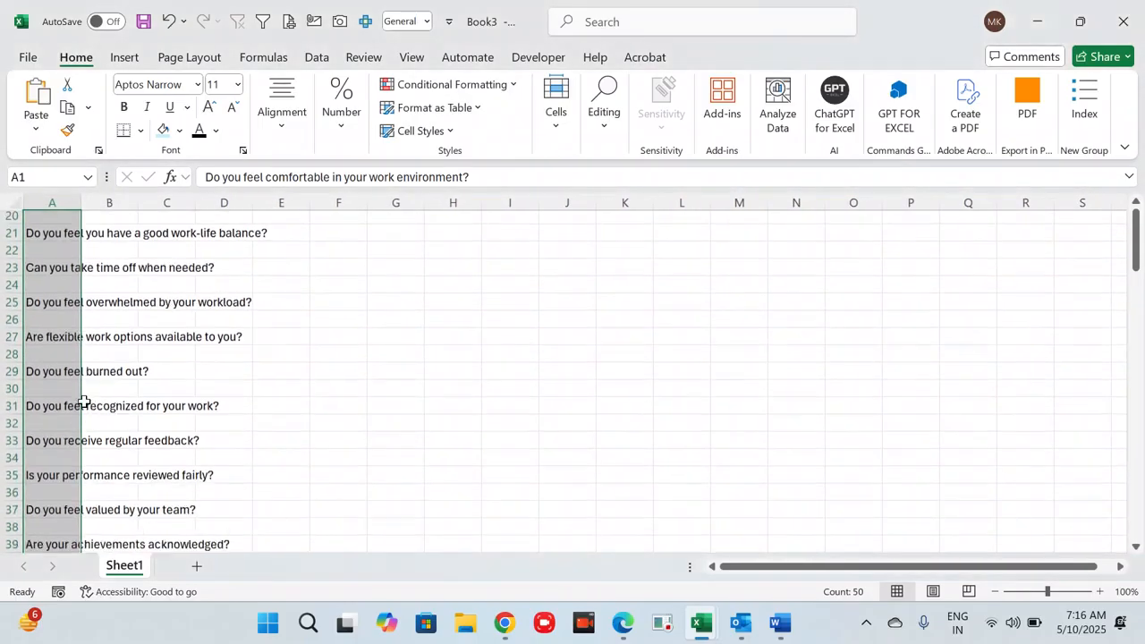
pyautogui.scroll(-4, 83, 403)
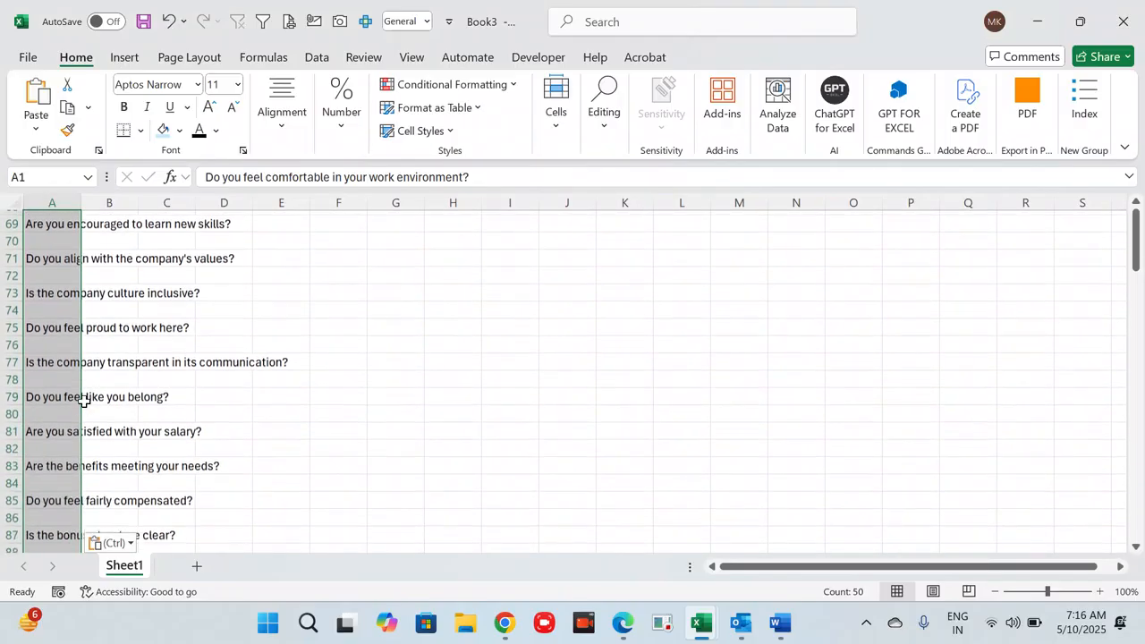
# Widen column A so that every question fits within the column.
pyautogui.scroll(20, 83, 403)
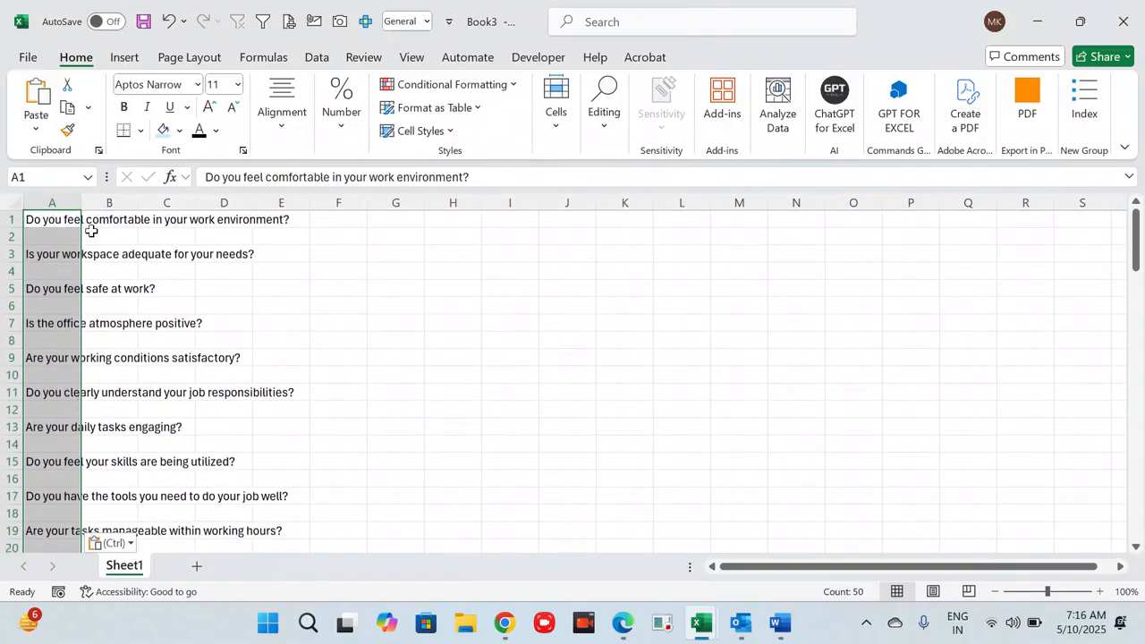
pyautogui.moveTo(82, 202); pyautogui.dragTo(424, 218)
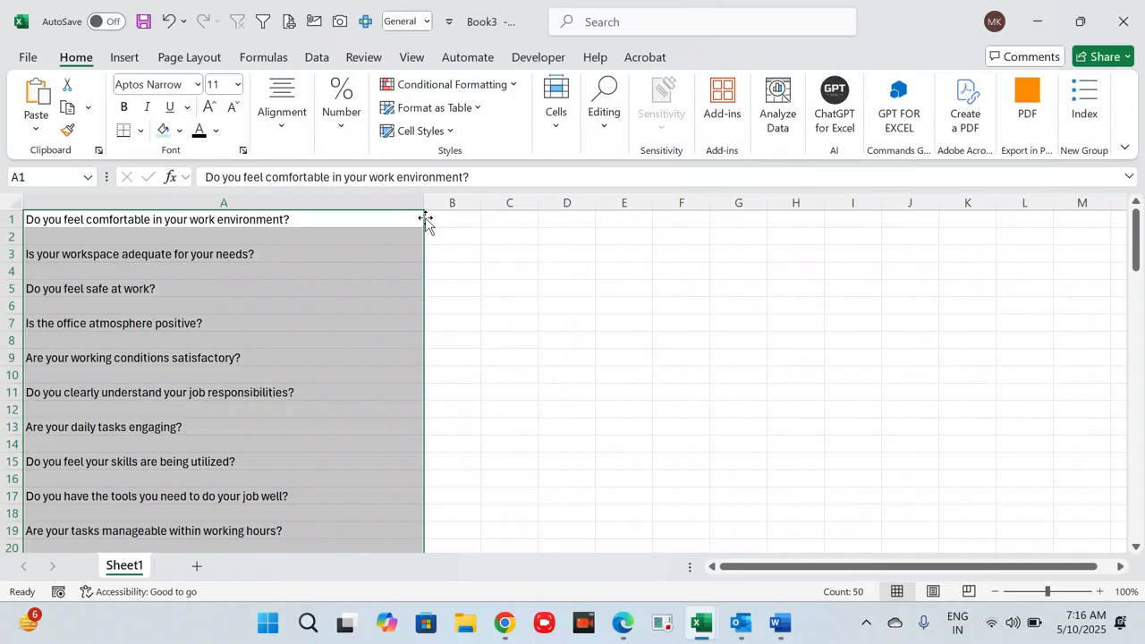
# Find the blank cells in the question list with Go To Special and delete their entire rows.
pyautogui.hotkey('ctrl', 'g')
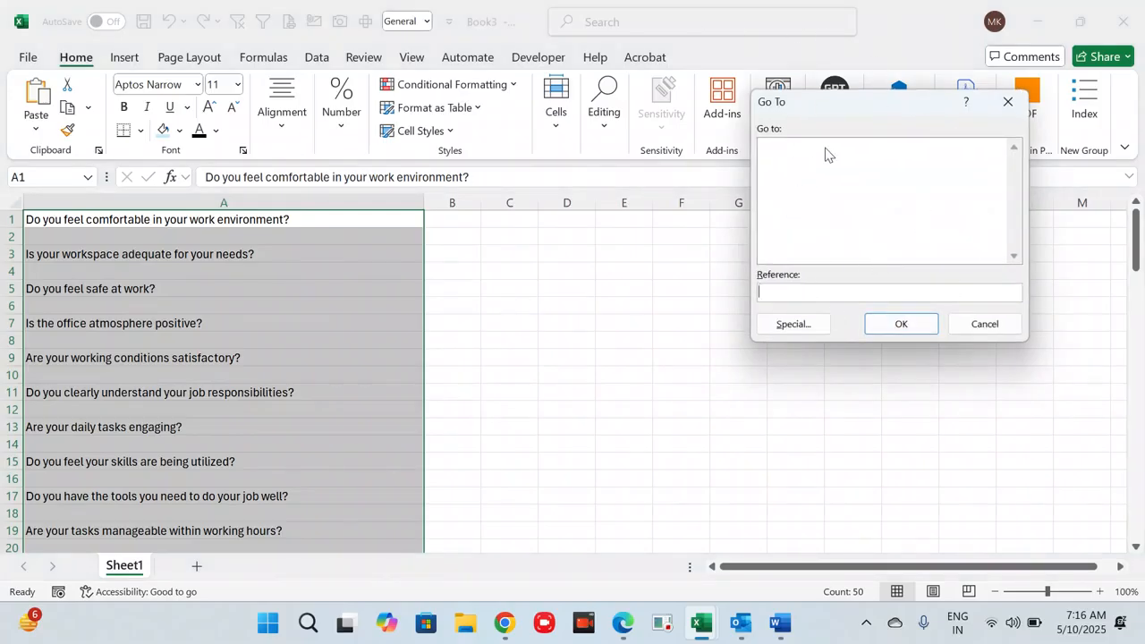
pyautogui.click(784, 327)
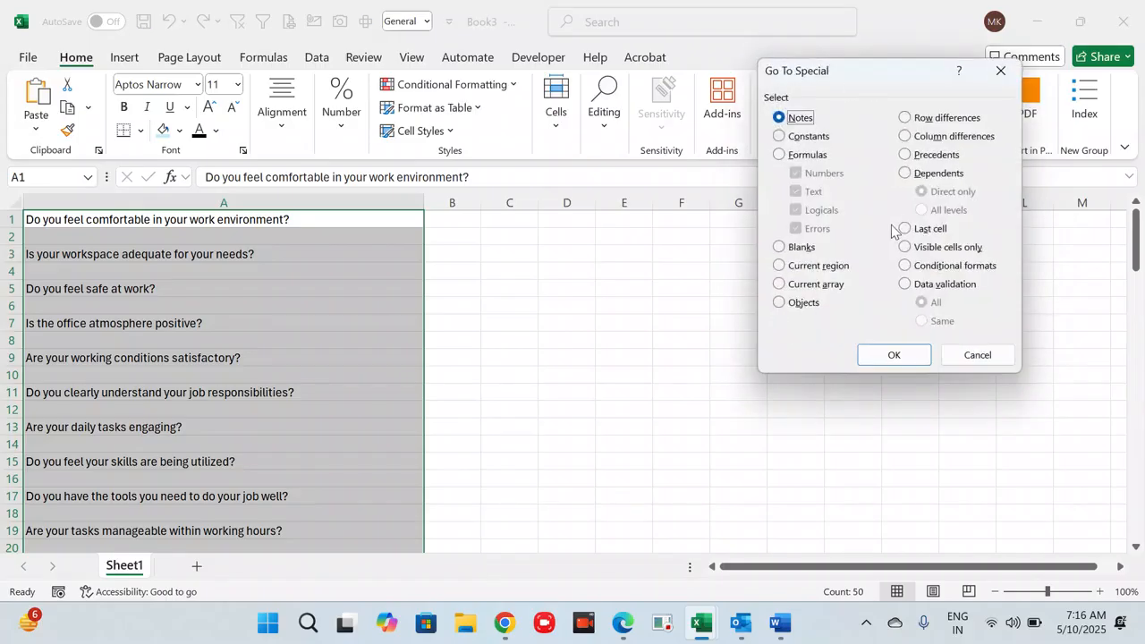
pyautogui.click(790, 253)
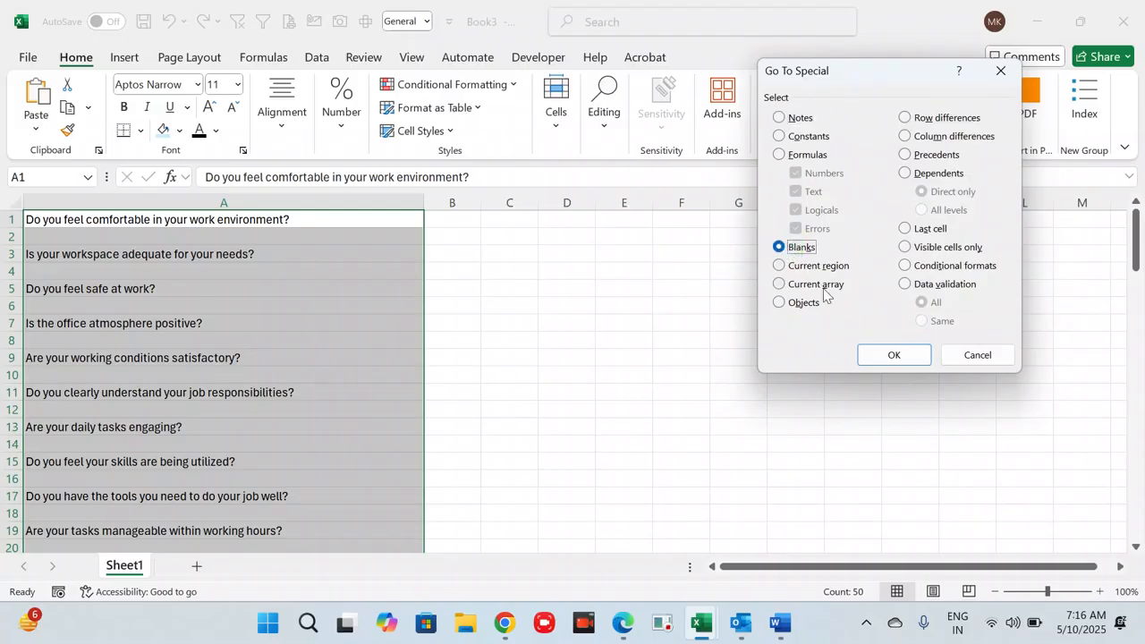
pyautogui.click(892, 356)
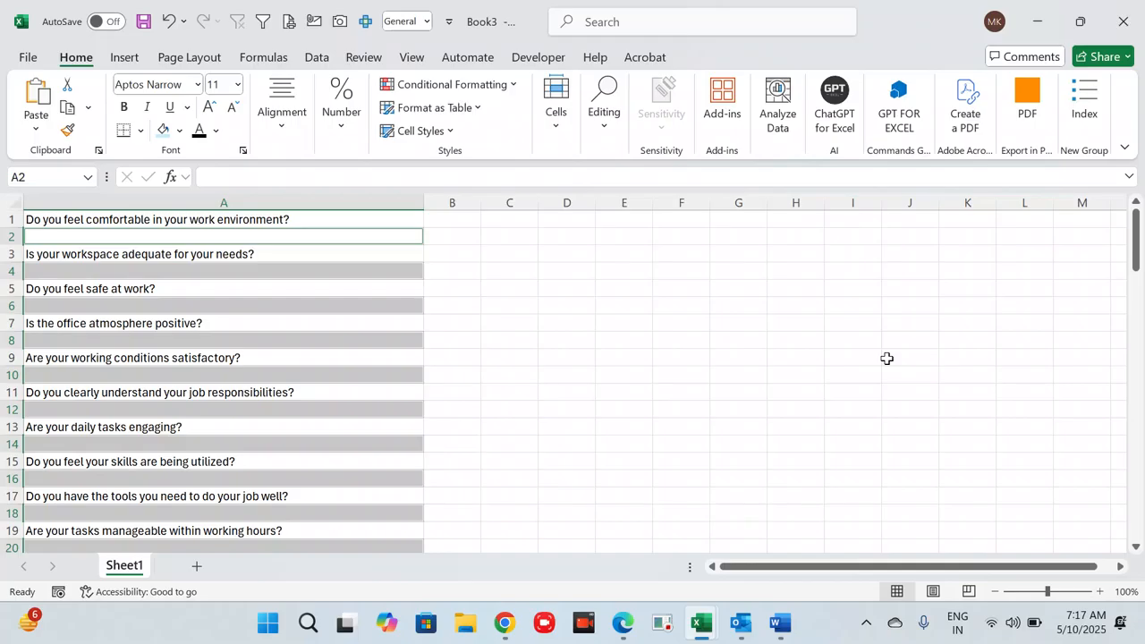
pyautogui.scroll(-1, 298, 414)
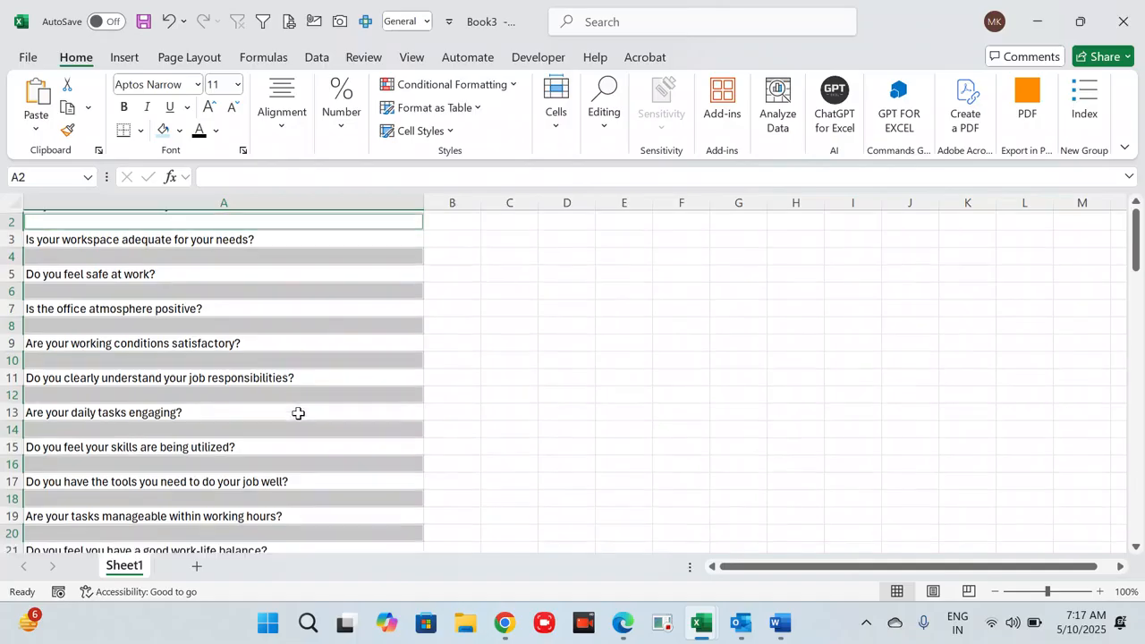
pyautogui.scroll(-4, 298, 414)
pyautogui.scroll(5, 298, 413)
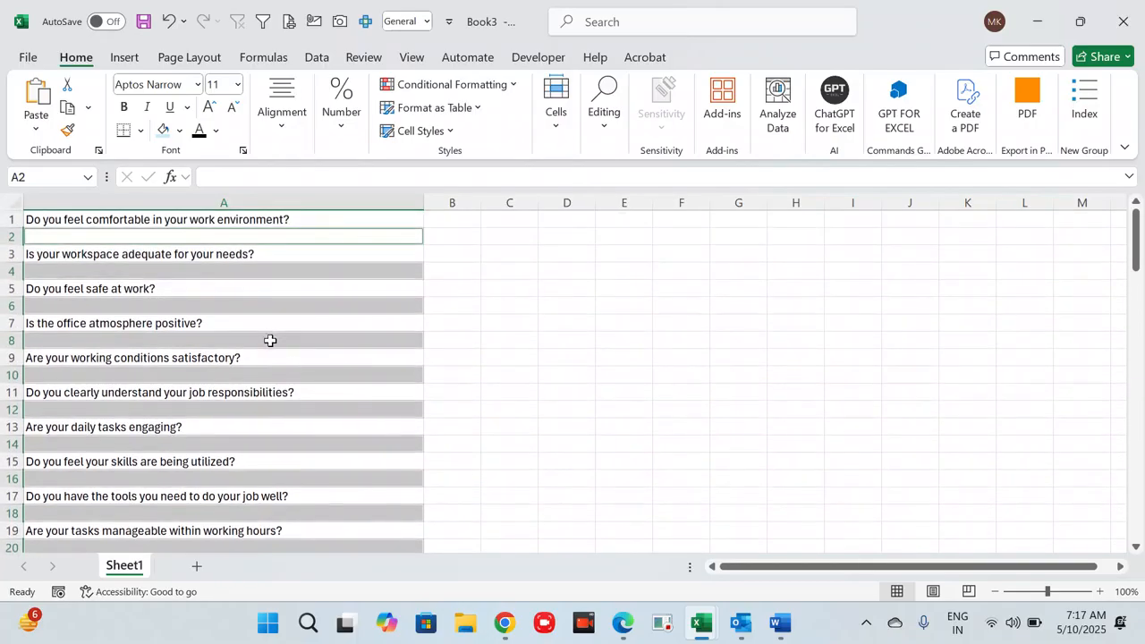
pyautogui.rightClick(272, 345)
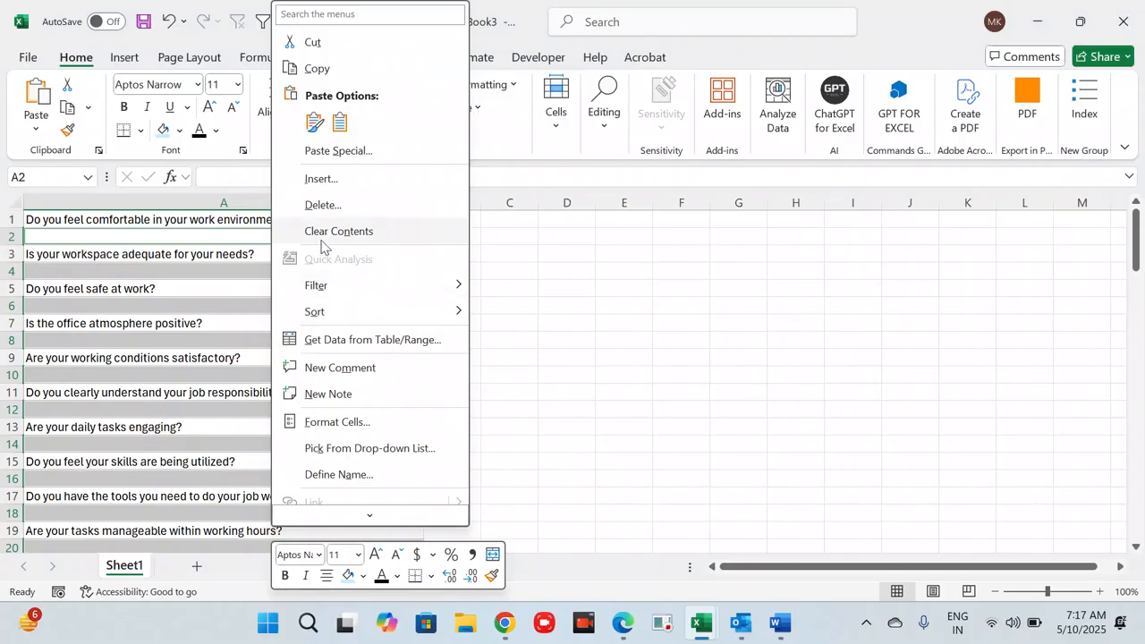
pyautogui.click(324, 207)
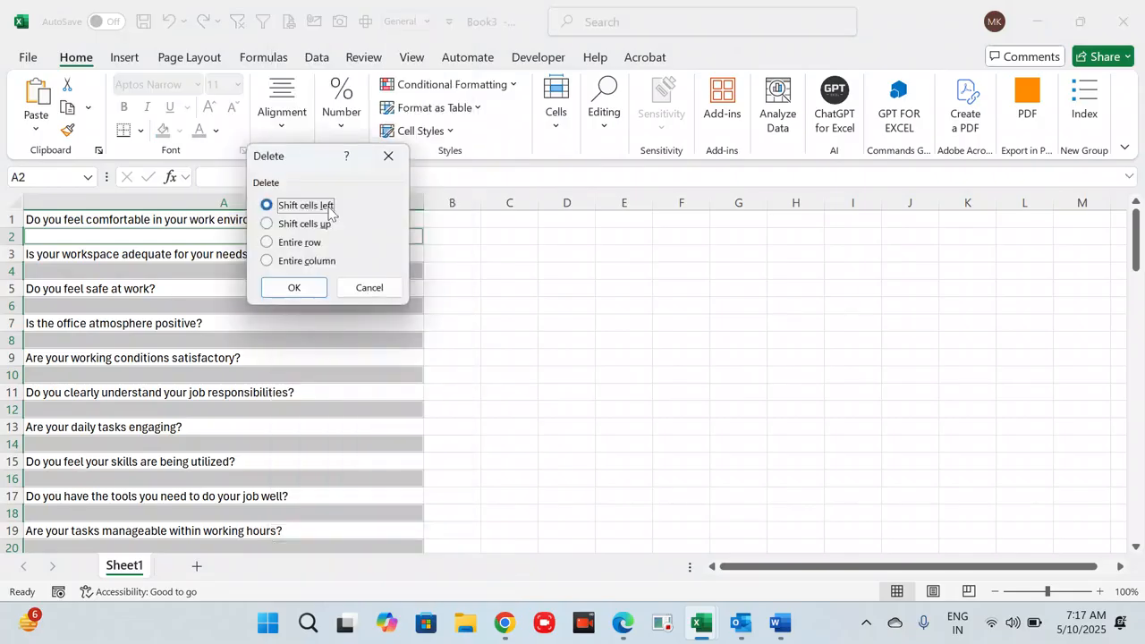
pyautogui.click(301, 244)
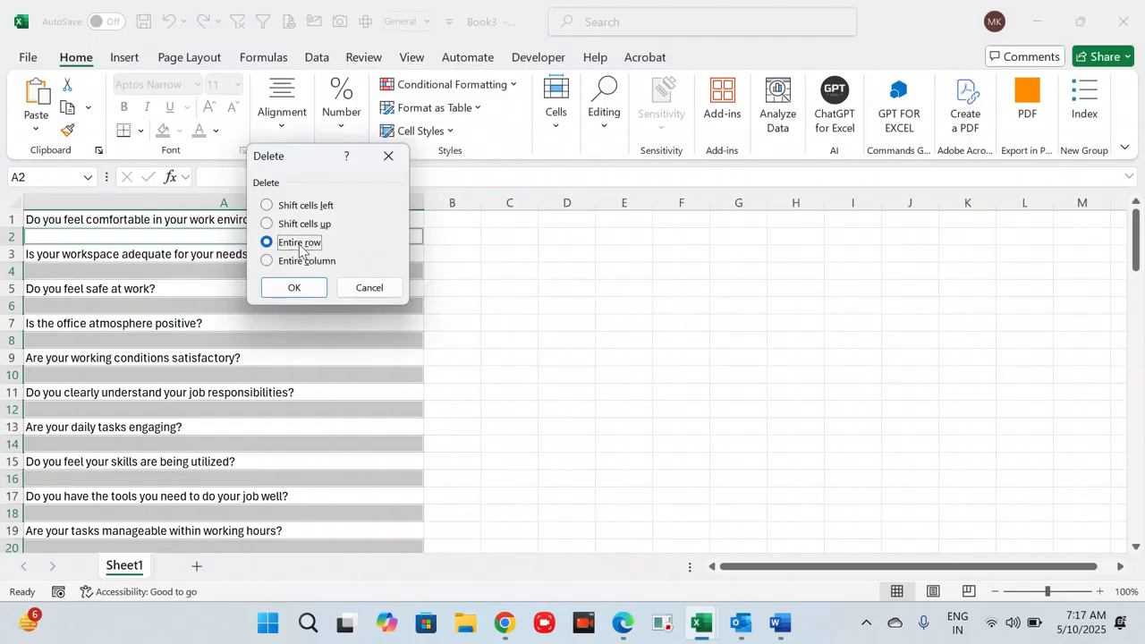
pyautogui.click(293, 284)
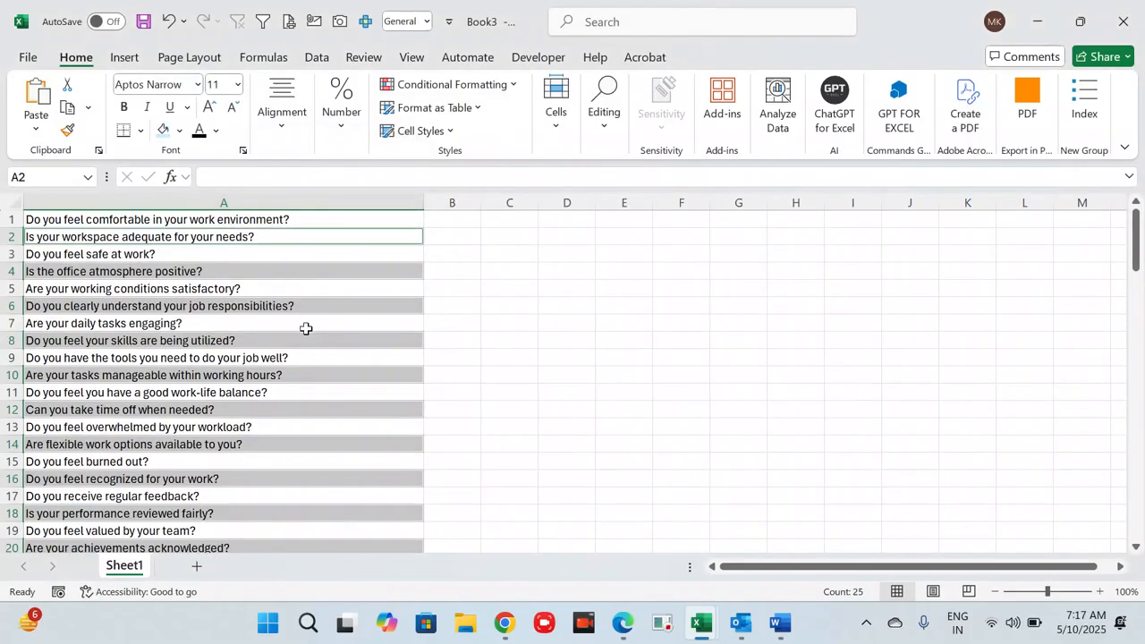
pyautogui.click(301, 346)
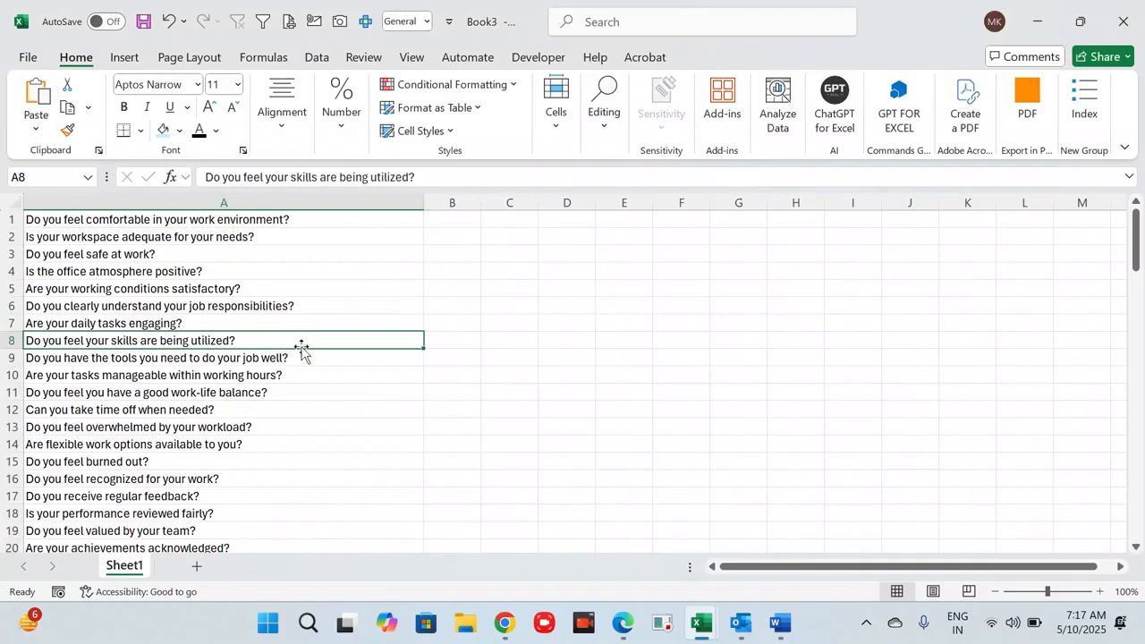
# Copy the questions in A1:A50 and paste them as formulas, transposed, into row 1 of a new sheet.
pyautogui.hotkey('ctrl', 'Down')
pyautogui.press('Down')
pyautogui.press('Up')
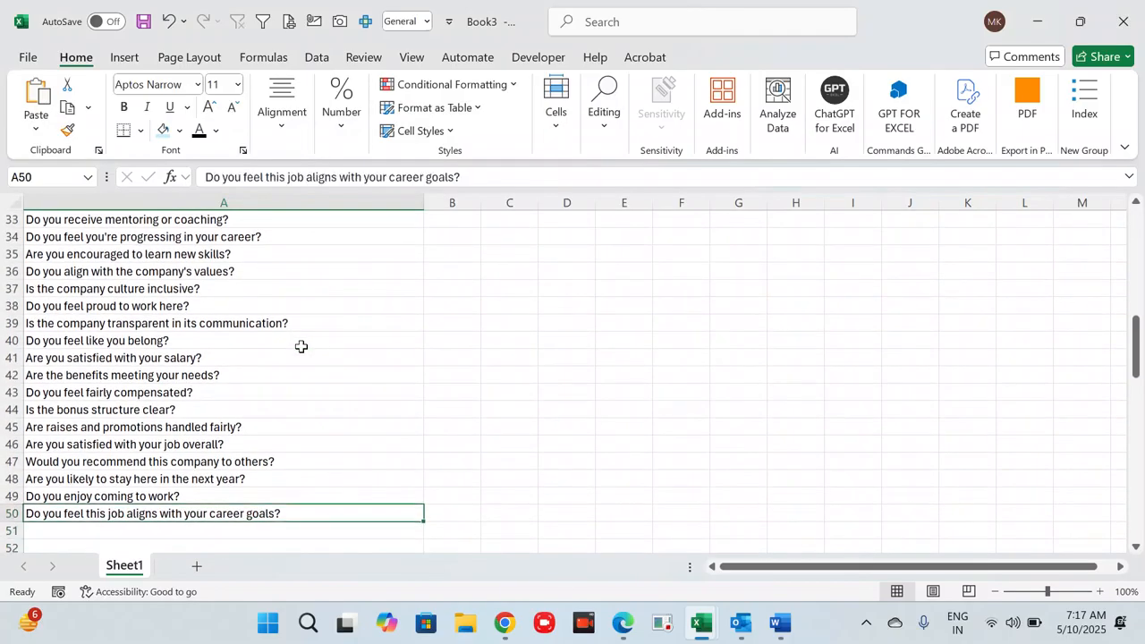
pyautogui.hotkey('ctrl', 'Up')
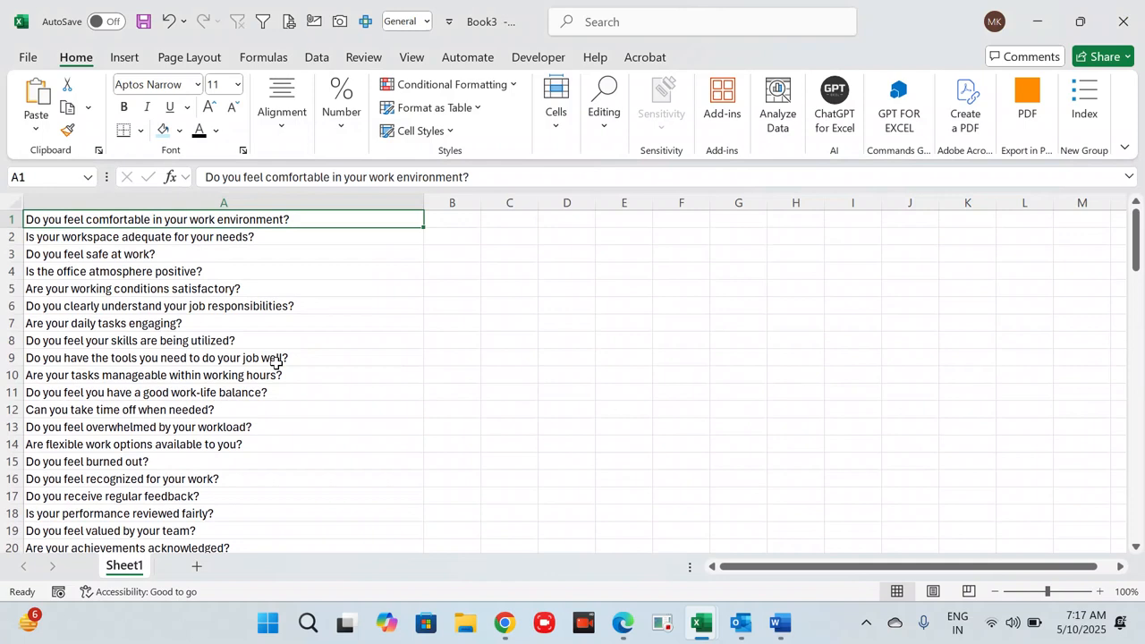
pyautogui.hotkey('ctrl', 'shift', 'Down')
pyautogui.hotkey('ctrl', 'c')
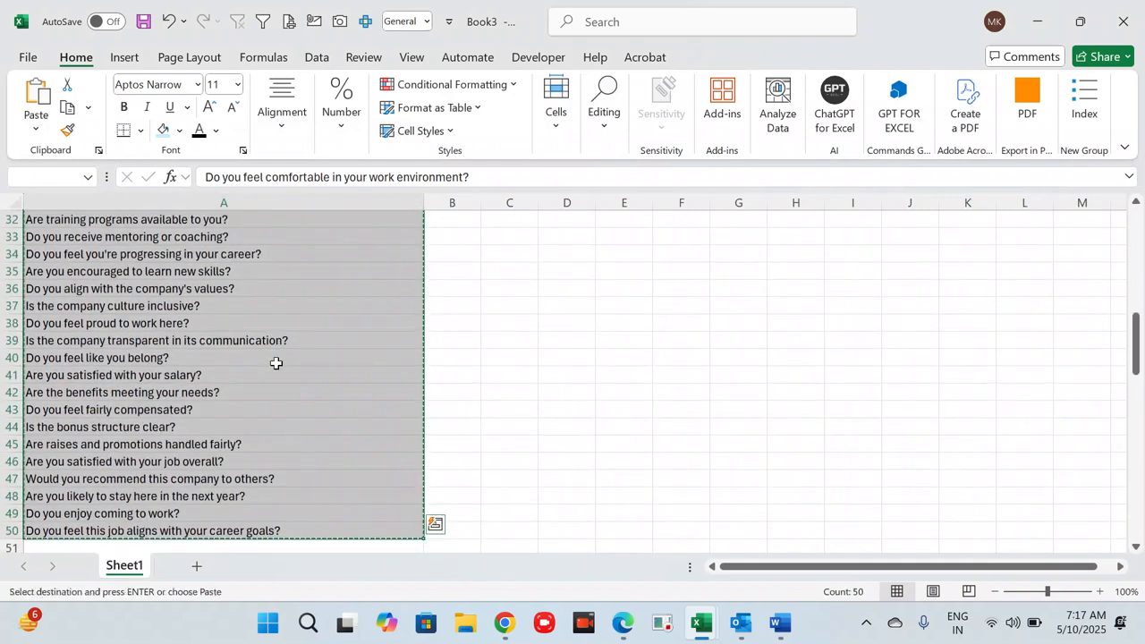
pyautogui.click(198, 568)
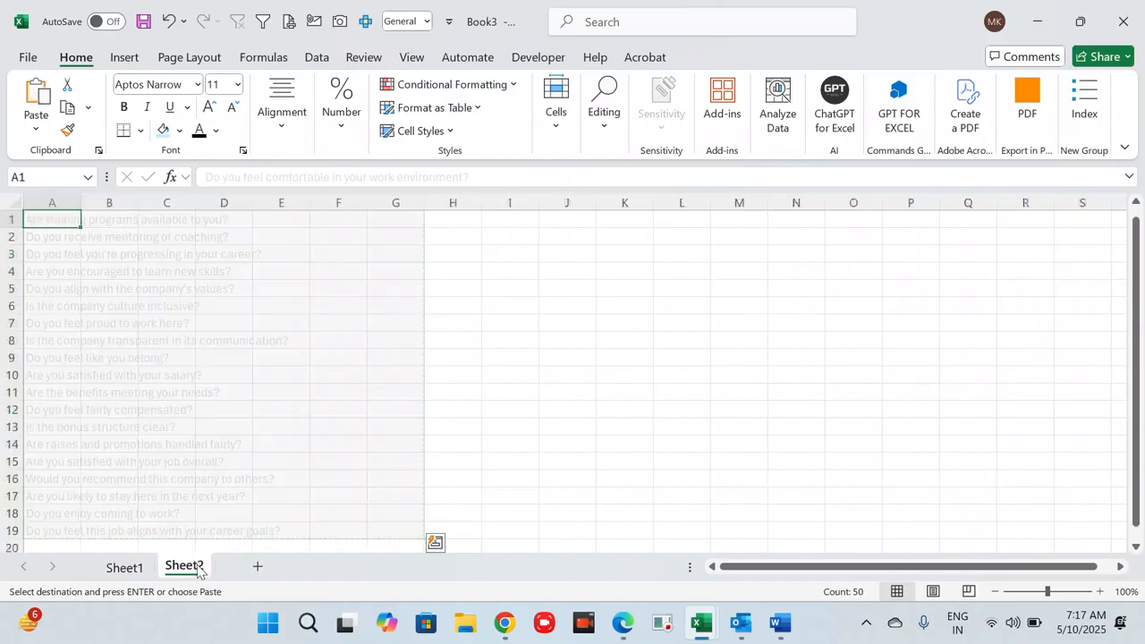
pyautogui.hotkey('ctrl', 'alt', 'v')
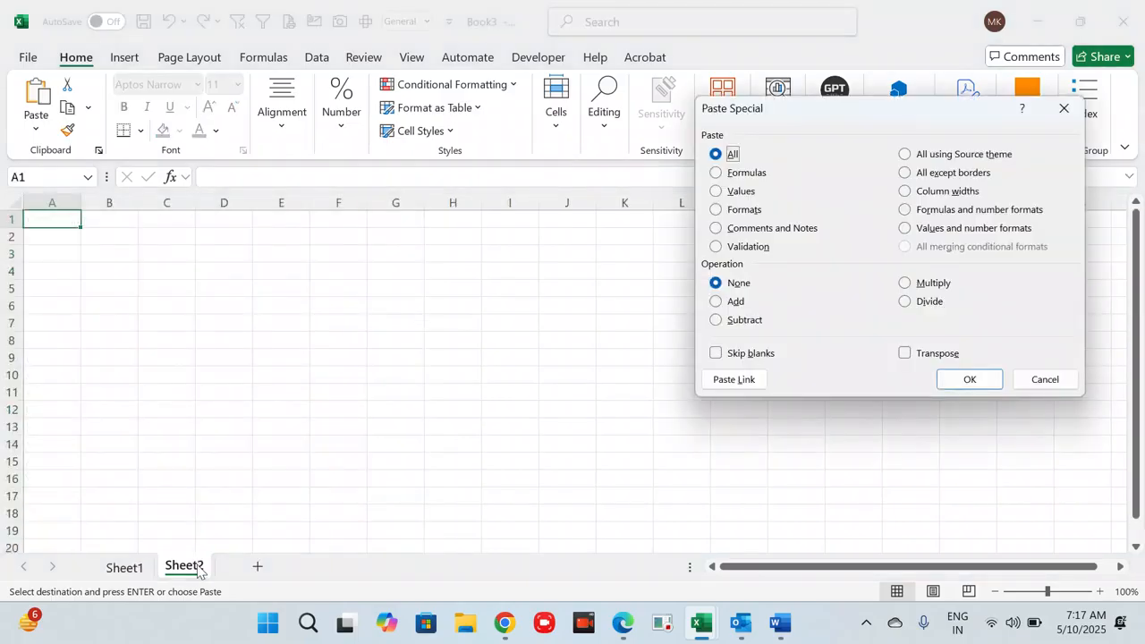
pyautogui.press('f')
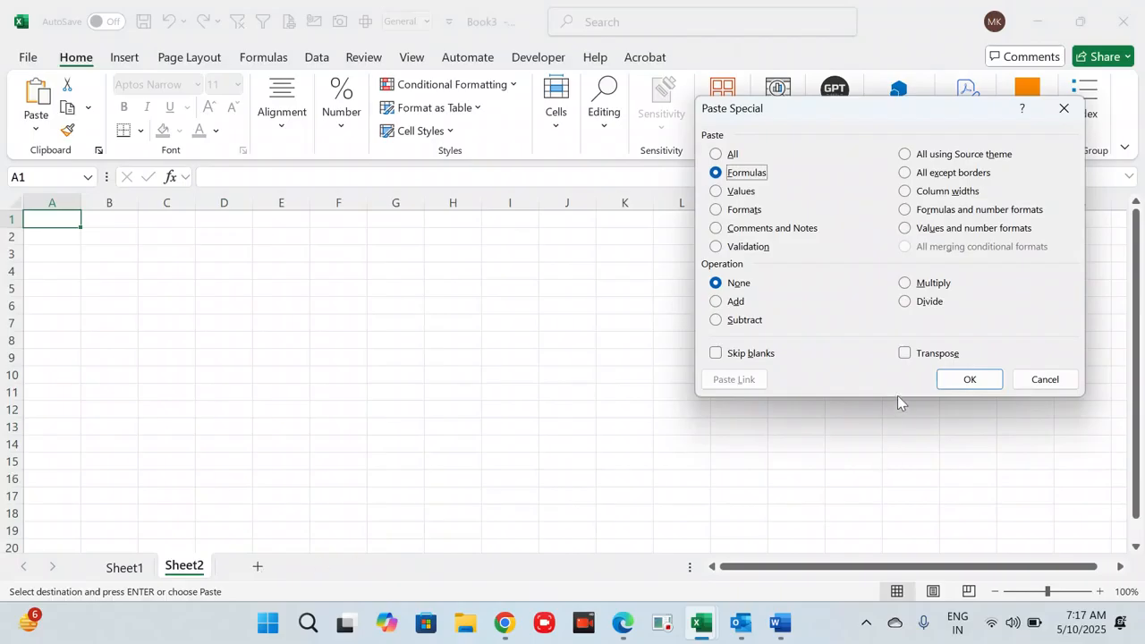
pyautogui.click(905, 354)
pyautogui.click(966, 379)
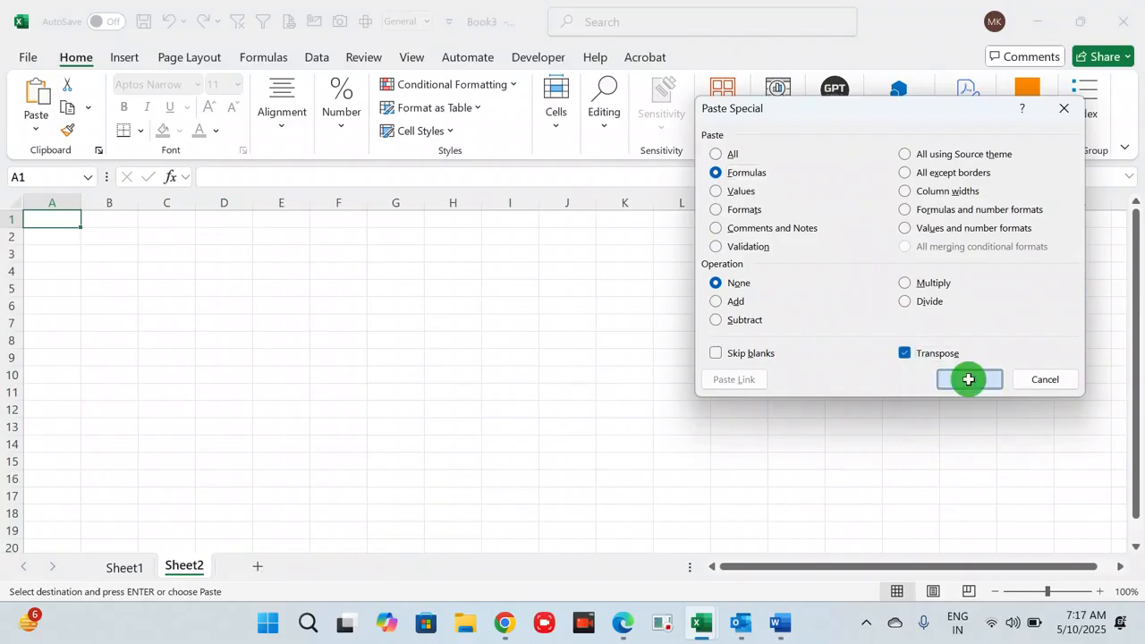
# AutoFit the columns holding the transposed questions and hide the gridlines on Sheet2.
pyautogui.hotkey('ctrl', 'space')
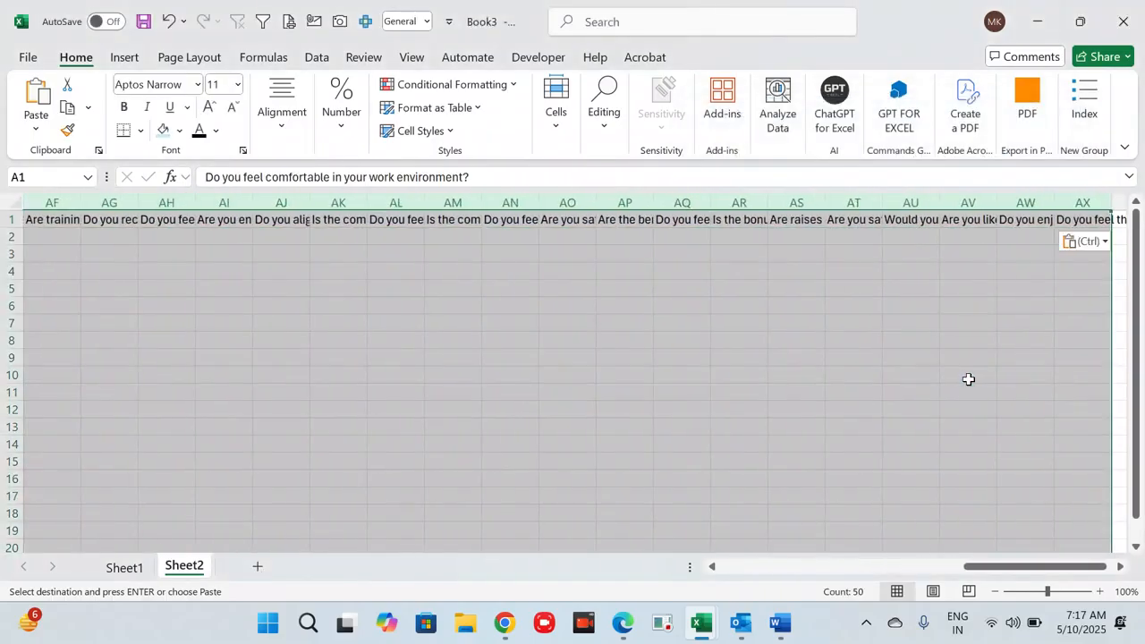
pyautogui.doubleClick(539, 200)
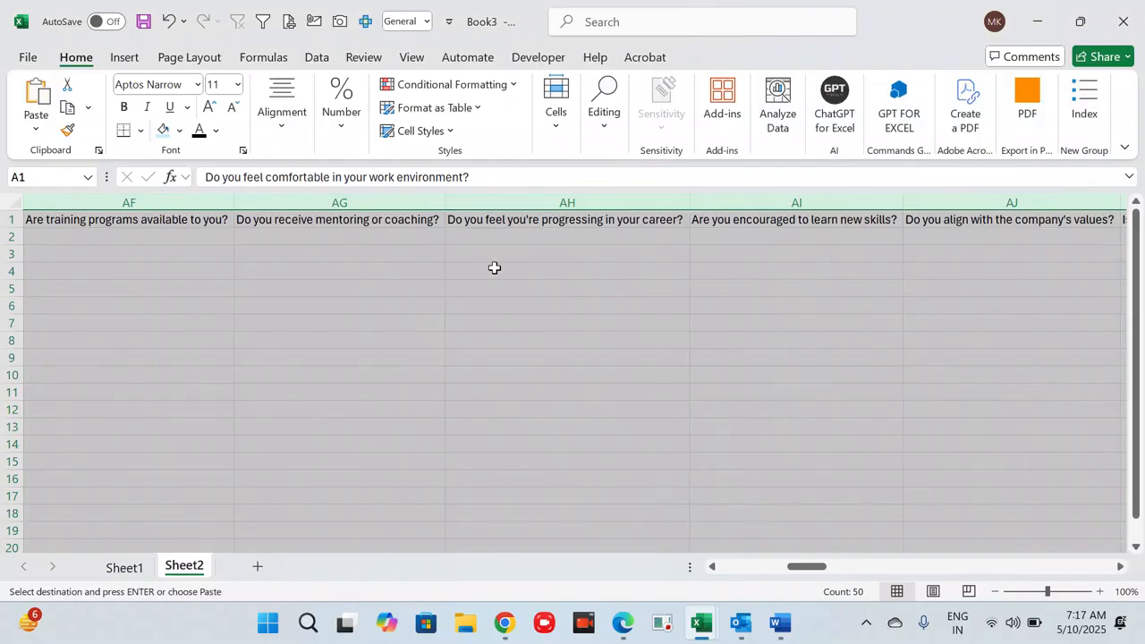
pyautogui.hotkey('ctrl', 'Home')
pyautogui.press('Down')
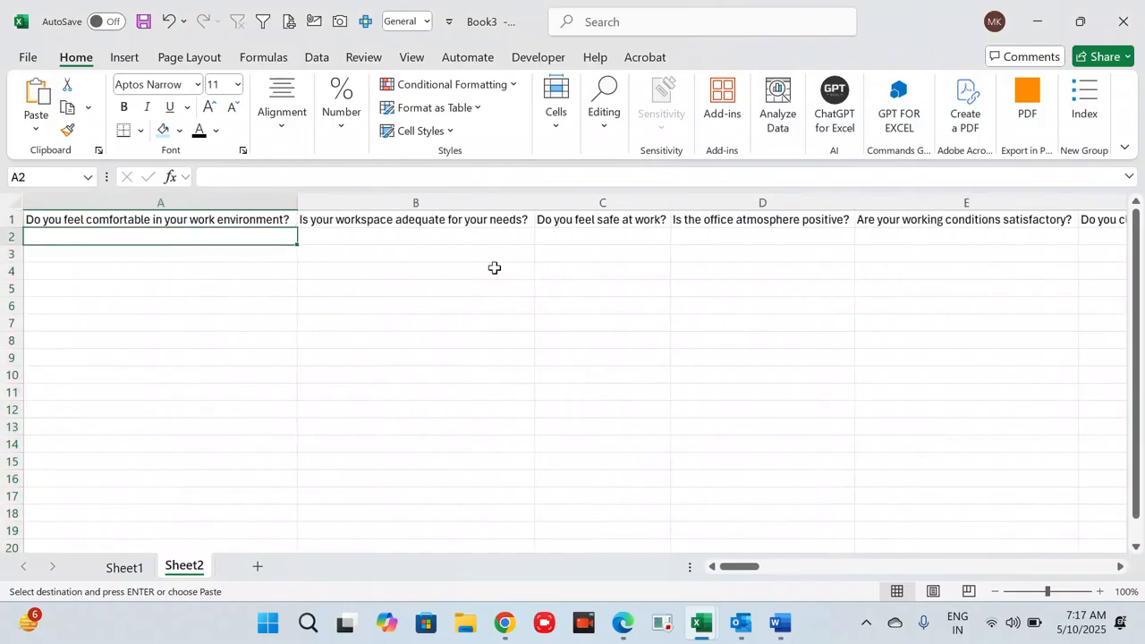
pyautogui.press('Up')
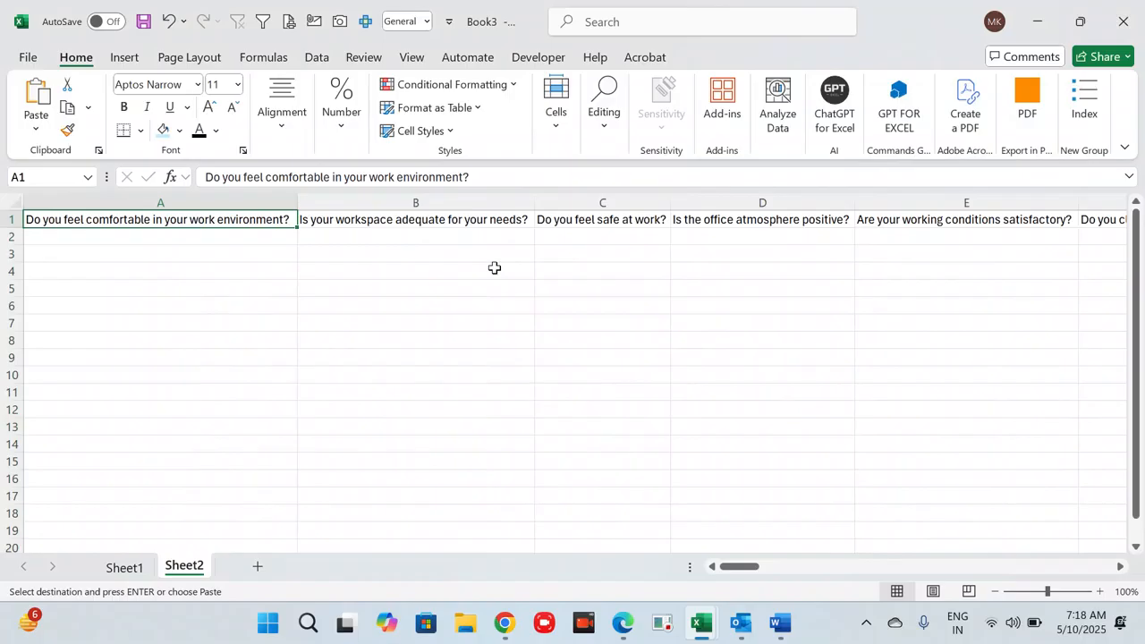
pyautogui.click(410, 53)
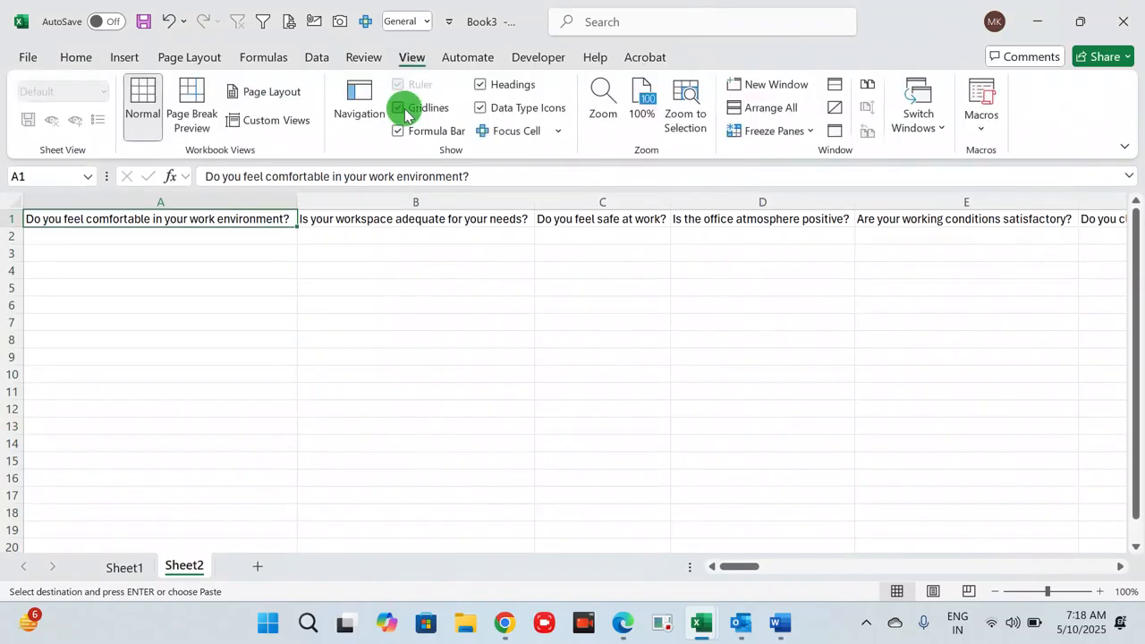
pyautogui.click(405, 111)
pyautogui.hotkey('ctrl', 'shift', 'Right')
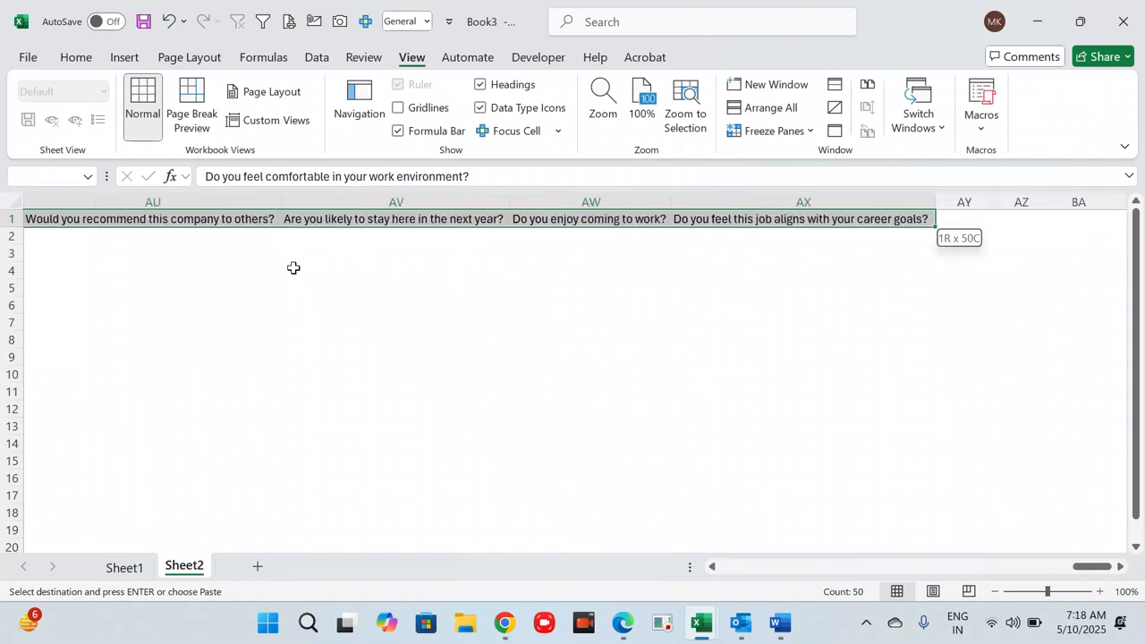
pyautogui.click(76, 58)
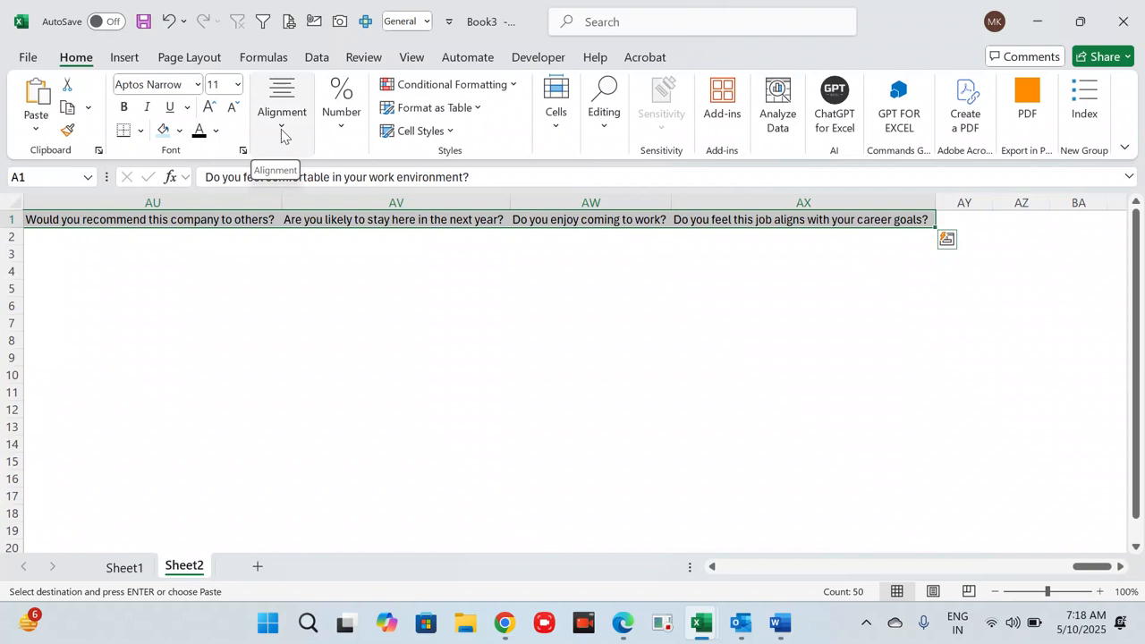
pyautogui.click(177, 281)
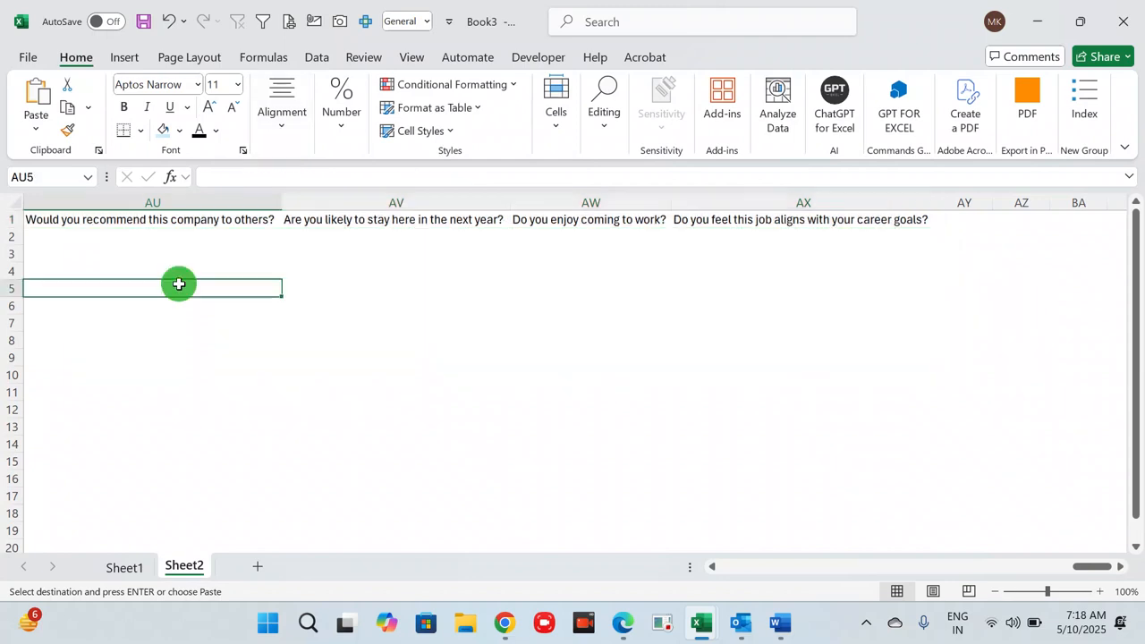
# Select the 200 empty cells A2:A201 beneath the first question on Sheet2.
pyautogui.press('Home')
pyautogui.hotkey('ctrl', 'Home')
pyautogui.press('Down')
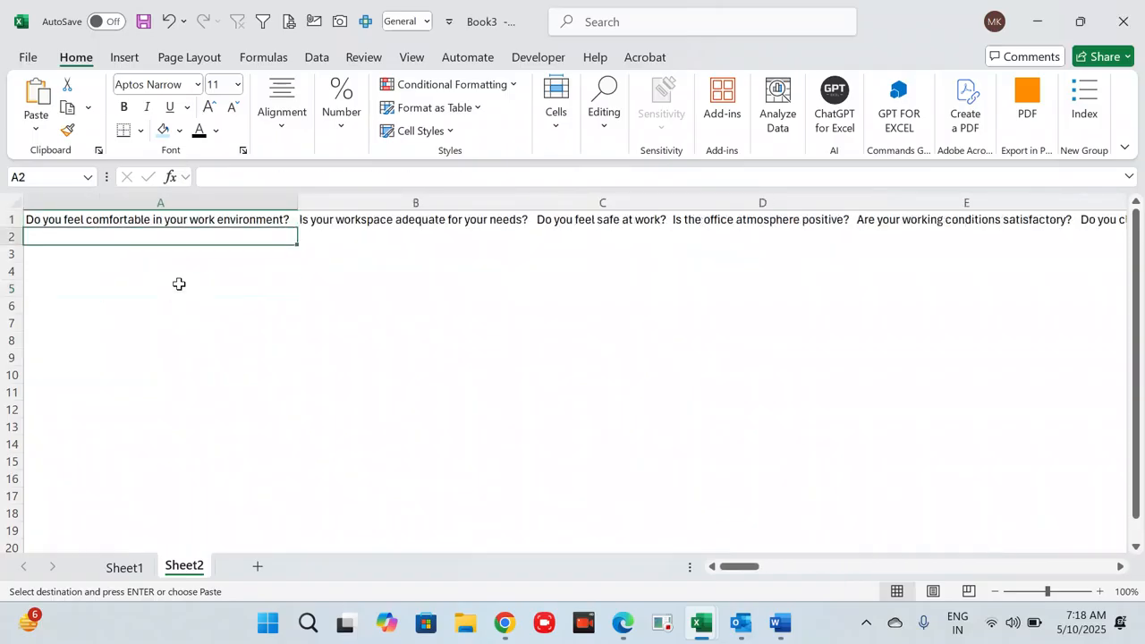
pyautogui.hotkey('shift', 'Down')
pyautogui.hotkey('shift', 'Down')
pyautogui.hotkey('shift', 'Down')
pyautogui.hotkey('shift', 'Down')
pyautogui.hotkey('shift', 'Down')
pyautogui.hotkey('shift', 'Down')
pyautogui.hotkey('shift', 'Down')
pyautogui.hotkey('shift', 'Down')
pyautogui.hotkey('shift', 'Down')
pyautogui.hotkey('shift', 'Down')
pyautogui.hotkey('shift', 'Down')
pyautogui.hotkey('shift', 'Down')
pyautogui.hotkey('shift', 'Down')
pyautogui.hotkey('shift', 'Down')
pyautogui.hotkey('shift', 'Down')
pyautogui.hotkey('shift', 'Down')
pyautogui.hotkey('shift', 'Down')
pyautogui.hotkey('shift', 'Down')
pyautogui.hotkey('shift', 'Down')
pyautogui.hotkey('shift', 'Down')
pyautogui.hotkey('shift', 'Down')
pyautogui.hotkey('shift', 'Down')
pyautogui.hotkey('shift', 'Down')
pyautogui.hotkey('shift', 'Down')
pyautogui.hotkey('shift', 'Down')
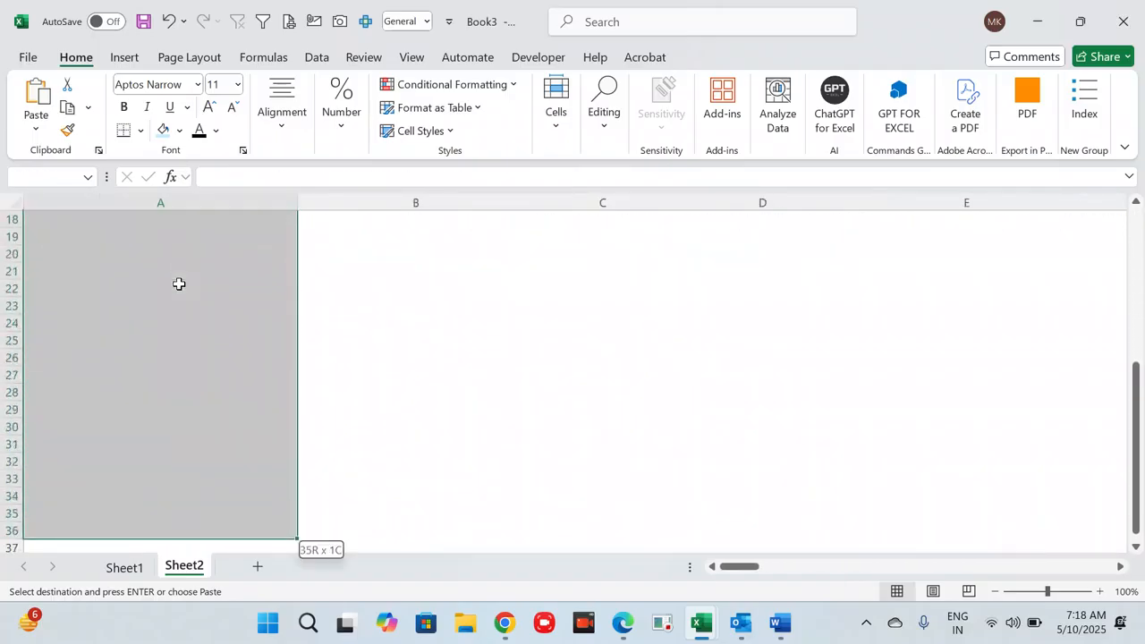
pyautogui.hotkey('shift', 'Down')
pyautogui.hotkey('shift', 'Down')
pyautogui.hotkey('shift', 'Down')
pyautogui.hotkey('shift', 'Down')
pyautogui.hotkey('shift', 'Down')
pyautogui.hotkey('shift', 'Down')
pyautogui.hotkey('shift', 'Down')
pyautogui.hotkey('shift', 'Down')
pyautogui.hotkey('shift', 'Down')
pyautogui.hotkey('shift', 'Down')
pyautogui.hotkey('shift', 'Down')
pyautogui.hotkey('shift', 'Down')
pyautogui.hotkey('shift', 'Down')
pyautogui.hotkey('shift', 'Down')
pyautogui.hotkey('shift', 'Down')
pyautogui.hotkey('shift', 'Down')
pyautogui.hotkey('shift', 'Down')
pyautogui.hotkey('shift', 'Down')
pyautogui.hotkey('shift', 'Down')
pyautogui.hotkey('shift', 'Down')
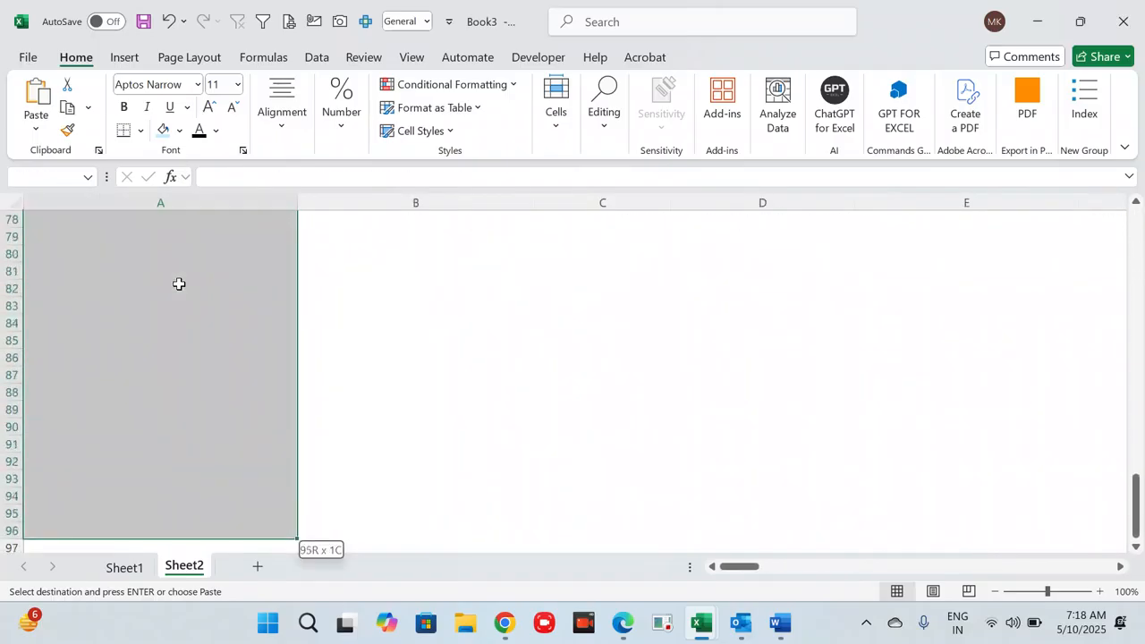
pyautogui.hotkey('shift', 'Down')
pyautogui.hotkey('shift', 'Down')
pyautogui.hotkey('shift', 'Down')
pyautogui.hotkey('shift', 'Down')
pyautogui.hotkey('shift', 'Down')
pyautogui.hotkey('shift', 'Down')
pyautogui.hotkey('shift', 'Down')
pyautogui.hotkey('shift', 'Down')
pyautogui.hotkey('shift', 'Down')
pyautogui.hotkey('shift', 'Down')
pyautogui.hotkey('shift', 'Down')
pyautogui.hotkey('shift', 'Down')
pyautogui.hotkey('shift', 'Down')
pyautogui.hotkey('shift', 'Down')
pyautogui.hotkey('shift', 'Down')
pyautogui.hotkey('shift', 'Down')
pyautogui.hotkey('shift', 'Down')
pyautogui.hotkey('shift', 'Down')
pyautogui.hotkey('shift', 'Down')
pyautogui.hotkey('shift', 'Down')
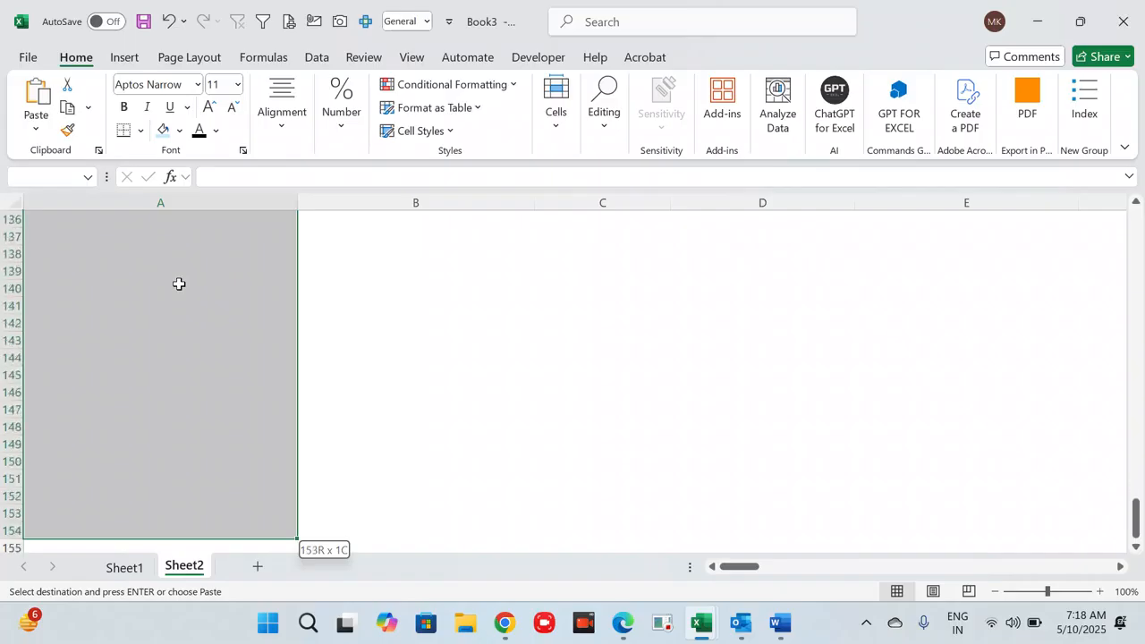
pyautogui.hotkey('shift', 'Down')
pyautogui.hotkey('shift', 'Down')
pyautogui.hotkey('shift', 'Down')
pyautogui.hotkey('shift', 'Down')
pyautogui.hotkey('shift', 'Down')
pyautogui.hotkey('shift', 'Down')
pyautogui.hotkey('shift', 'Down')
pyautogui.hotkey('shift', 'Down')
pyautogui.hotkey('shift', 'Down')
pyautogui.hotkey('shift', 'Down')
pyautogui.hotkey('shift', 'Down')
pyautogui.hotkey('shift', 'Down')
pyautogui.hotkey('shift', 'Down')
pyautogui.hotkey('shift', 'Down')
pyautogui.hotkey('shift', 'Down')
pyautogui.hotkey('shift', 'Down')
pyautogui.hotkey('shift', 'Down')
pyautogui.hotkey('shift', 'Down')
pyautogui.hotkey('shift', 'Down')
pyautogui.hotkey('shift', 'Down')
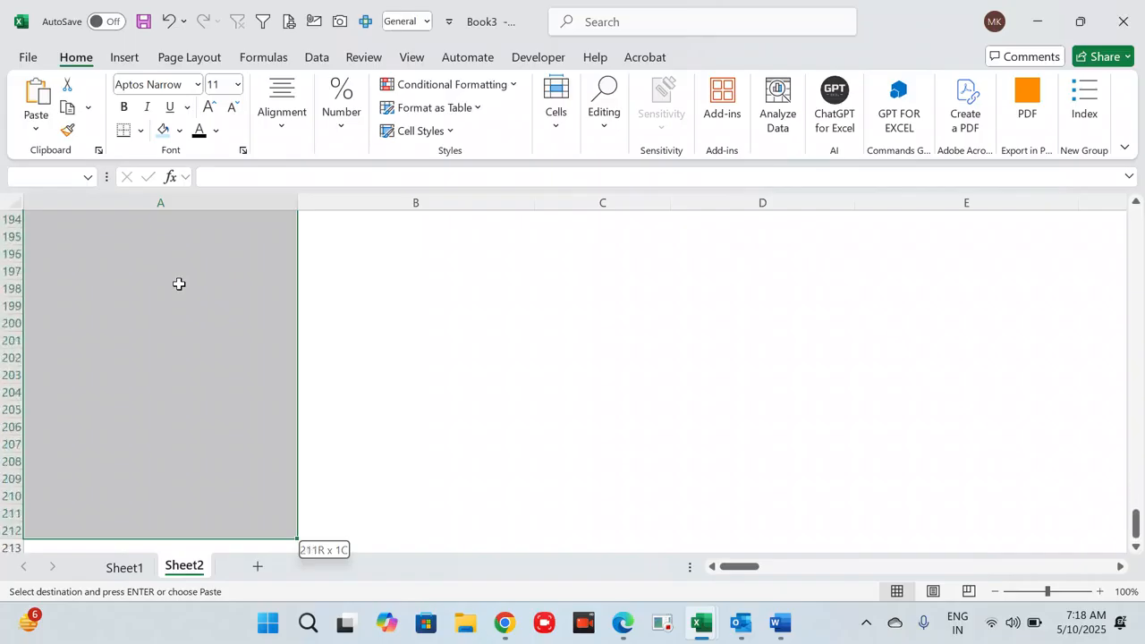
pyautogui.hotkey('shift', 'Up')
pyautogui.hotkey('shift', 'Up')
pyautogui.hotkey('shift', 'Up')
pyautogui.hotkey('shift', 'Up')
pyautogui.hotkey('shift', 'Up')
pyautogui.hotkey('shift', 'Up')
pyautogui.hotkey('shift', 'Up')
pyautogui.hotkey('shift', 'Up')
pyautogui.hotkey('shift', 'Up')
pyautogui.hotkey('shift', 'Up')
pyautogui.hotkey('shift', 'Up')
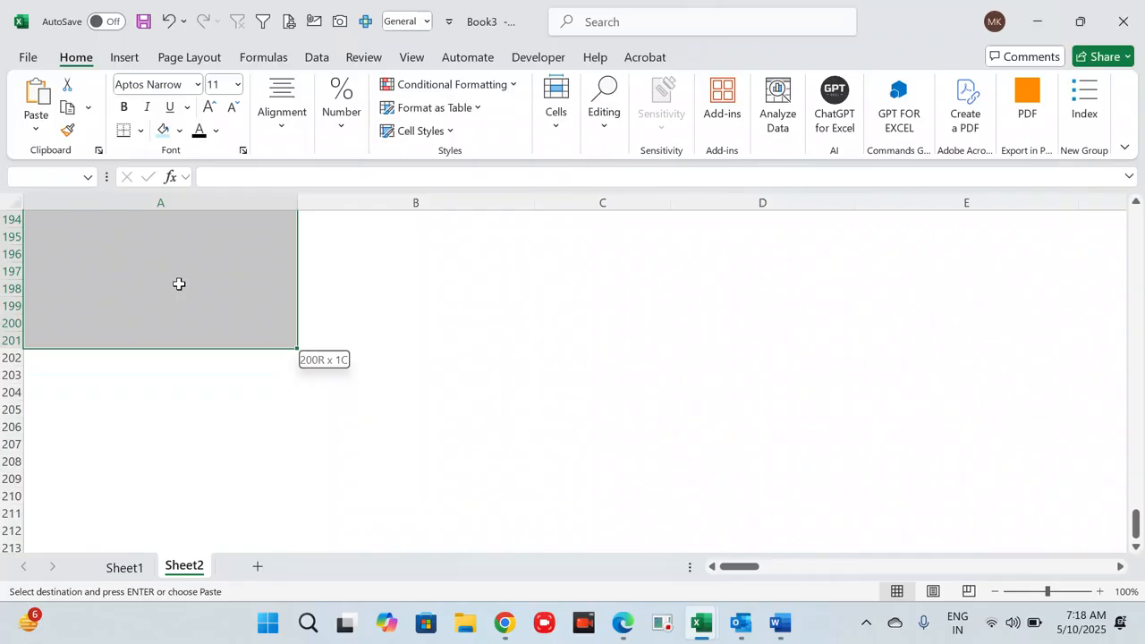
pyautogui.hotkey('shift', 'Right')
pyautogui.hotkey('shift', 'Right')
pyautogui.hotkey('shift', 'Right')
pyautogui.hotkey('shift', 'Right')
pyautogui.hotkey('shift', 'Right')
pyautogui.hotkey('shift', 'Right')
pyautogui.hotkey('shift', 'Right')
pyautogui.hotkey('shift', 'Right')
pyautogui.hotkey('shift', 'Right')
pyautogui.hotkey('shift', 'Right')
pyautogui.hotkey('shift', 'Right')
pyautogui.hotkey('shift', 'Right')
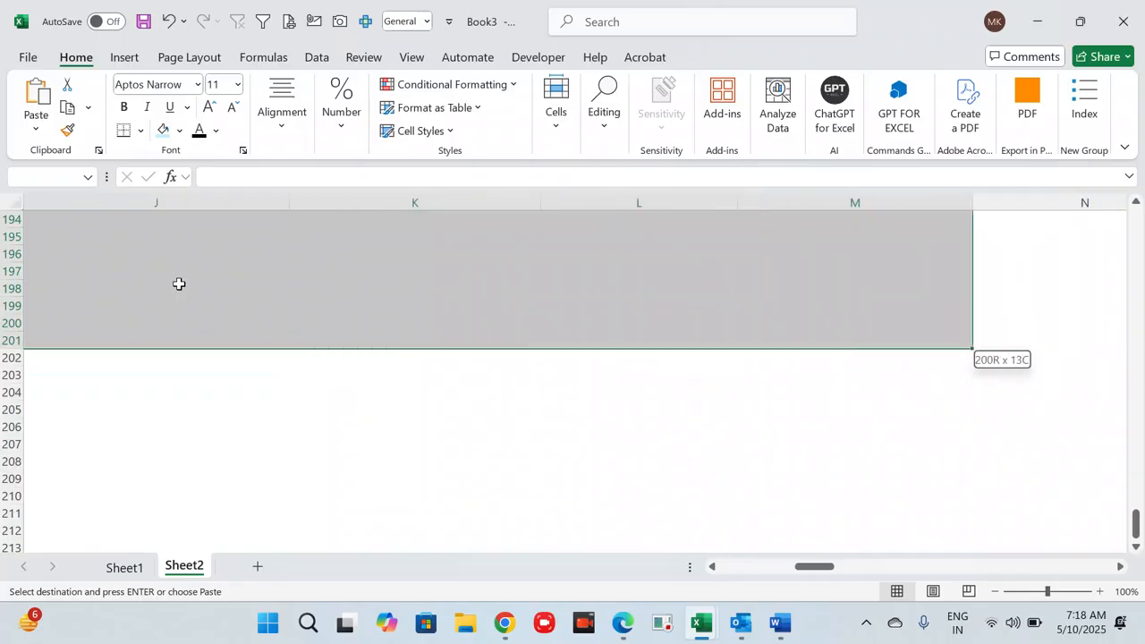
pyautogui.hotkey('ctrl', 'shift', 'Up')
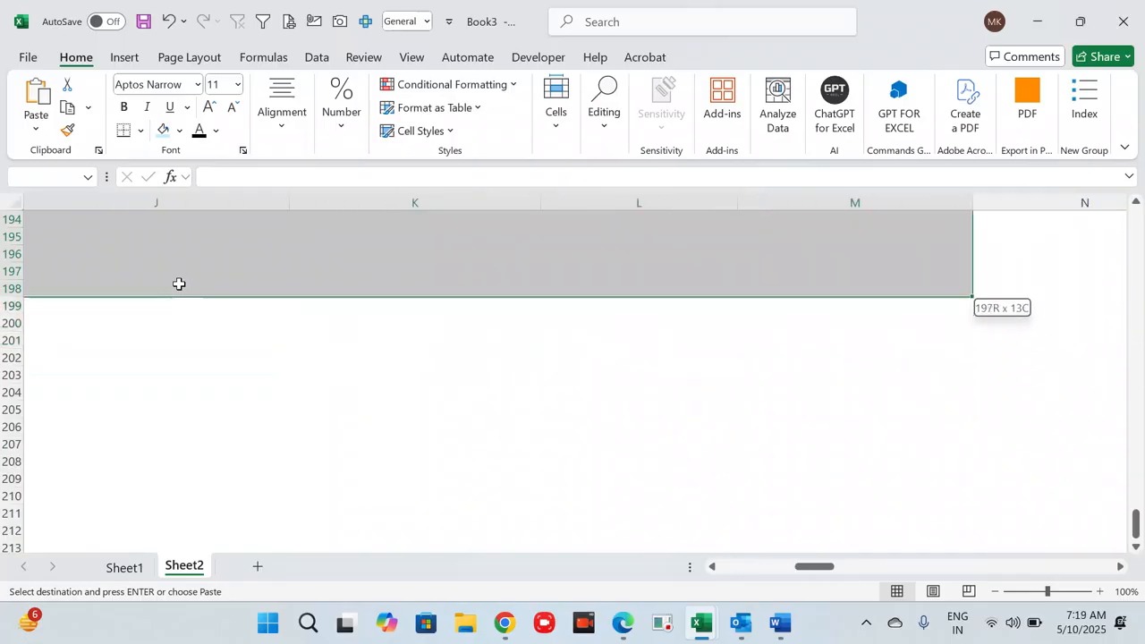
pyautogui.press('Left')
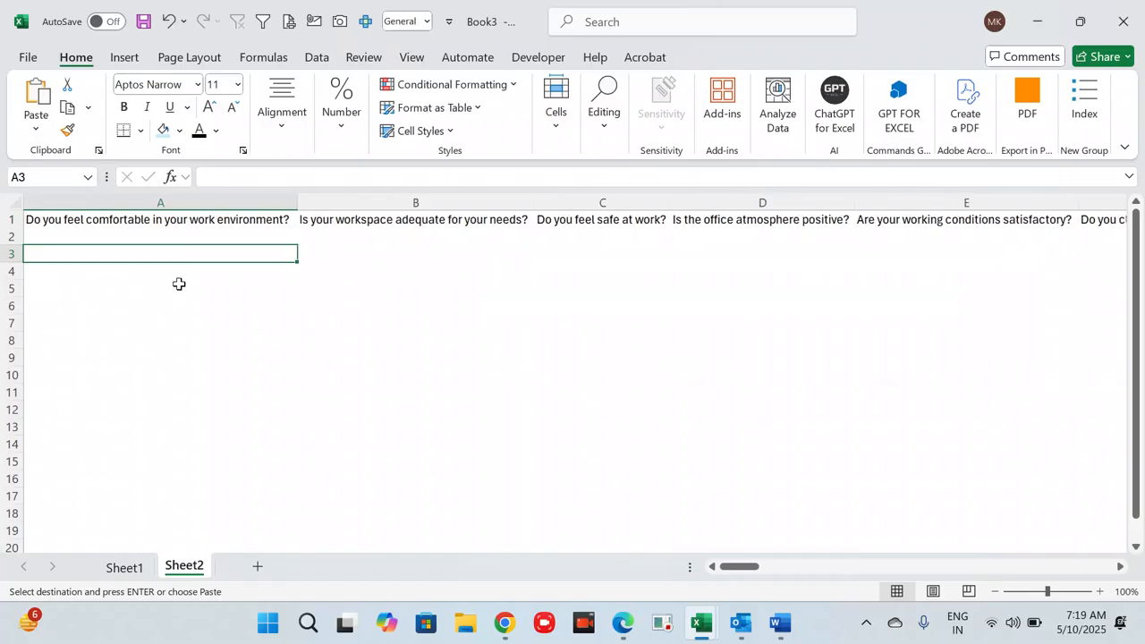
pyautogui.press('Escape')
# Enter 1 in A2 and fill a linear series down the column with step value 1 and stop value 200.
pyautogui.write('1')
pyautogui.hotkey('ctrl', 'Return')
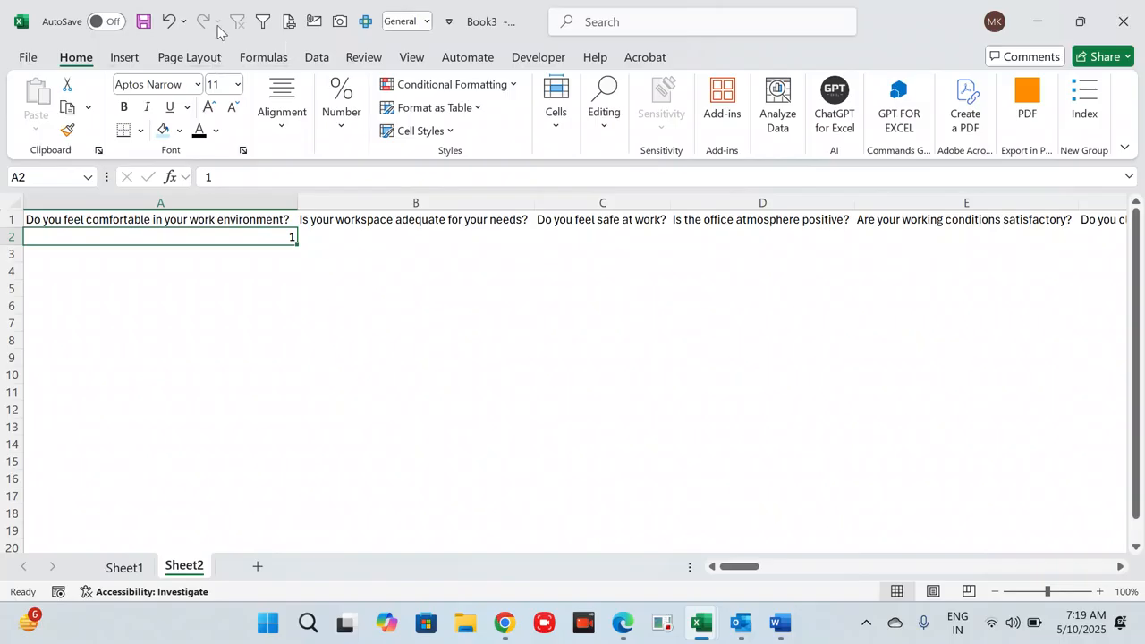
pyautogui.click(602, 116)
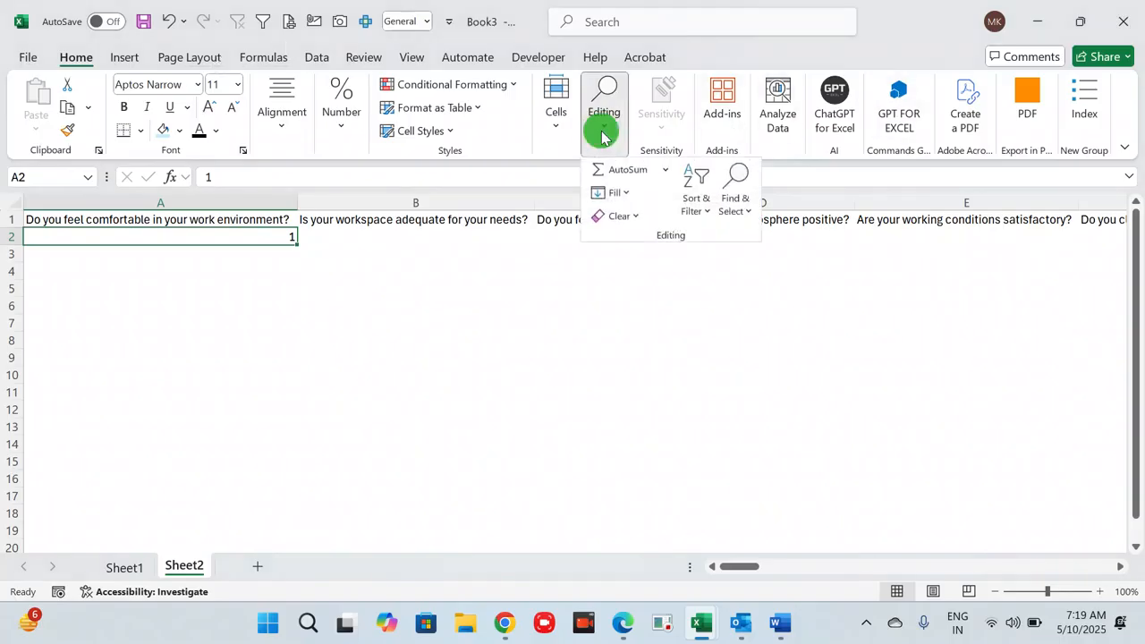
pyautogui.click(627, 192)
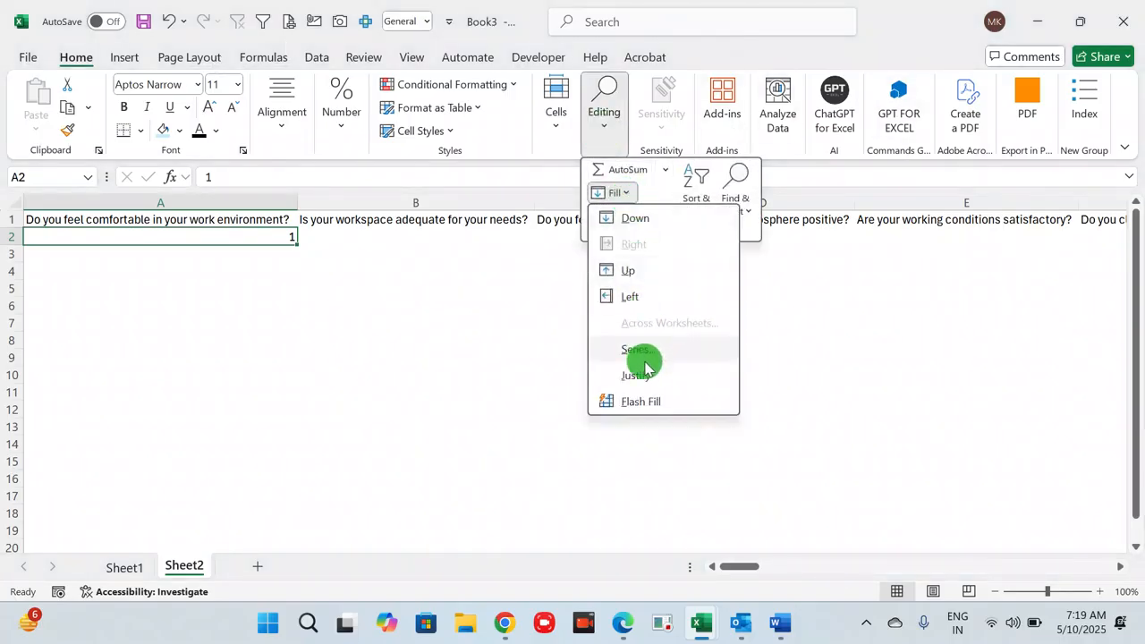
pyautogui.click(648, 358)
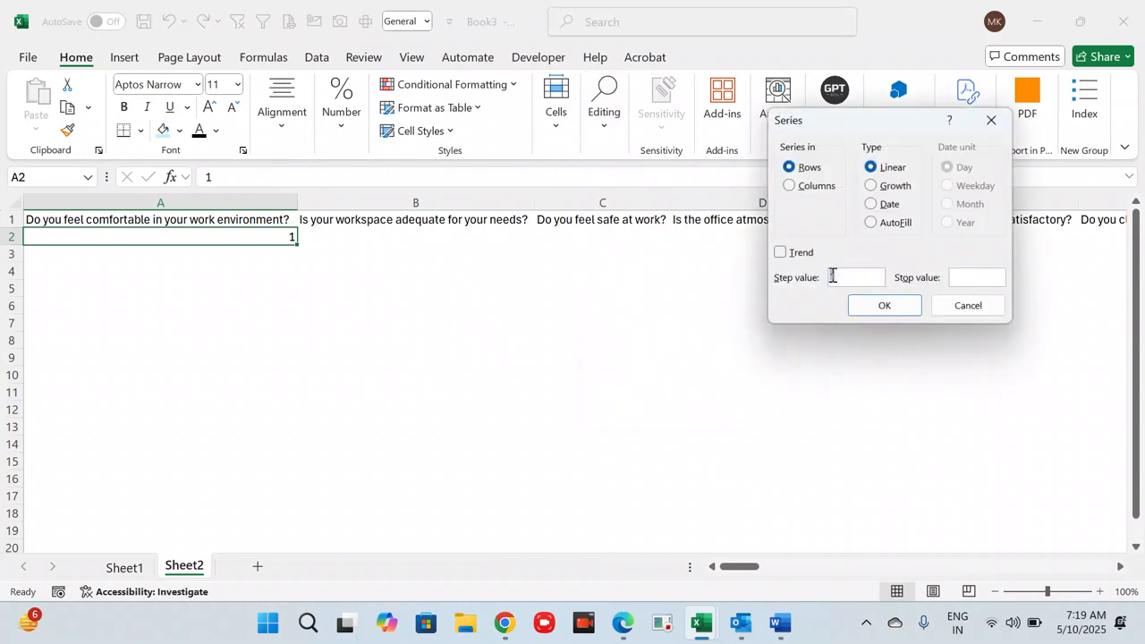
pyautogui.click(816, 186)
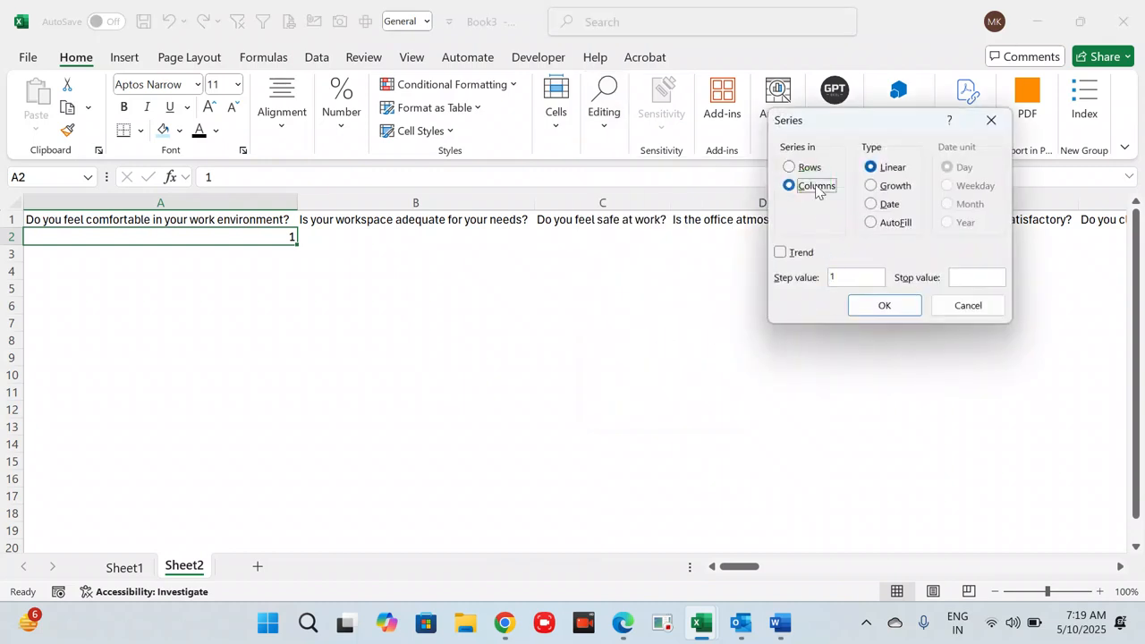
pyautogui.click(858, 275)
pyautogui.click(969, 273)
pyautogui.write('200')
pyautogui.press('Return')
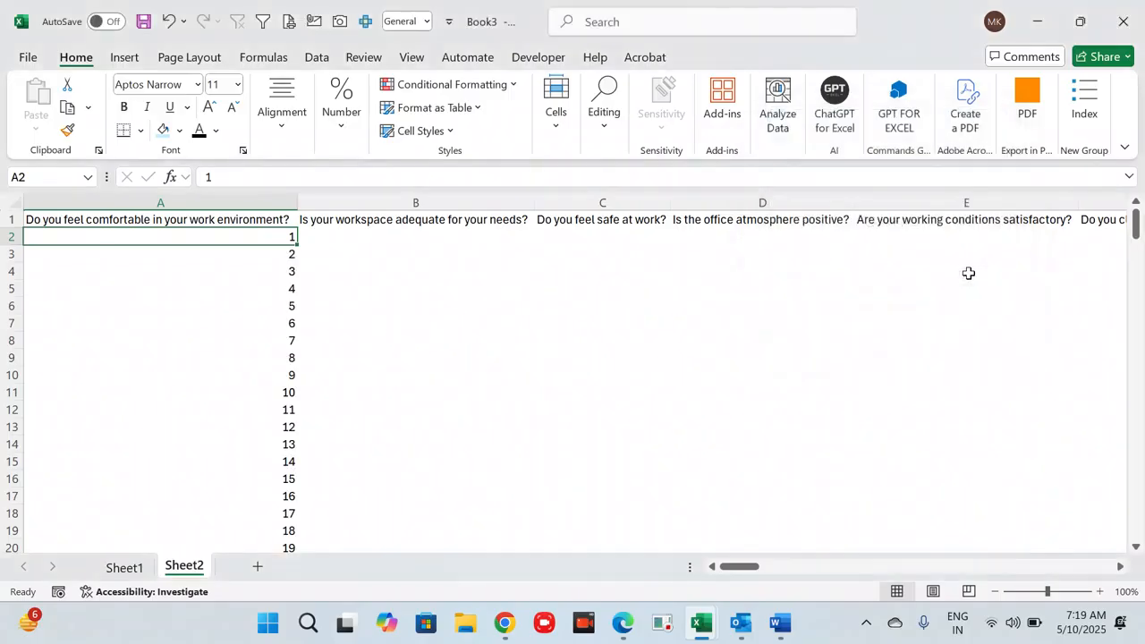
# Apply All Borders to the whole range A1:AX201, covering the question headers and the 200 rows beneath.
pyautogui.press('Up')
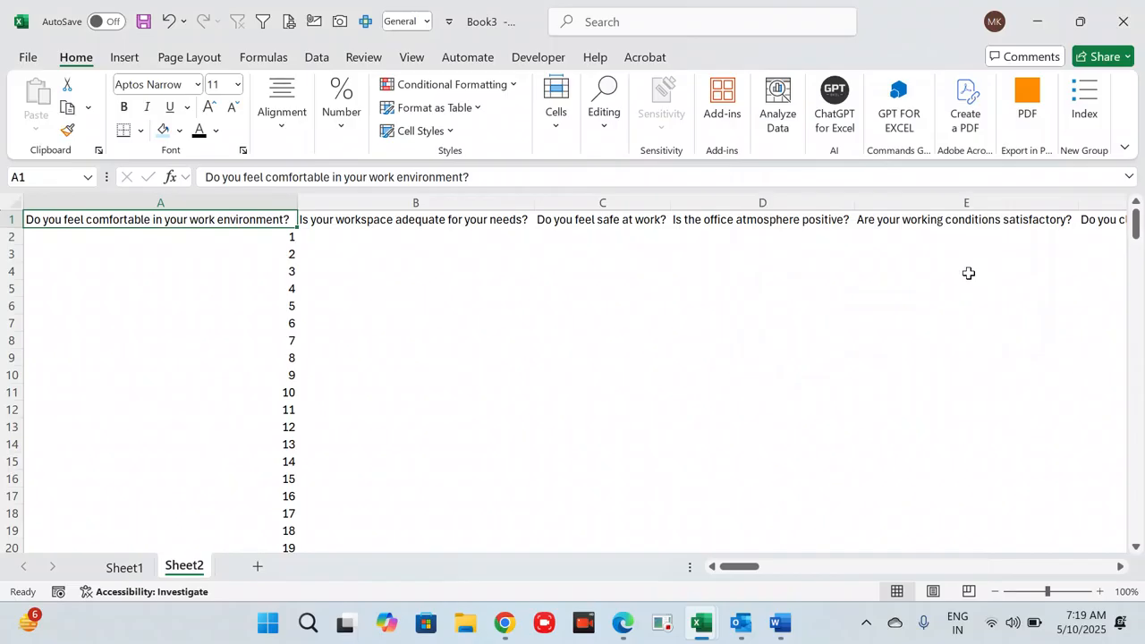
pyautogui.hotkey('ctrl', 'shift', 'Right')
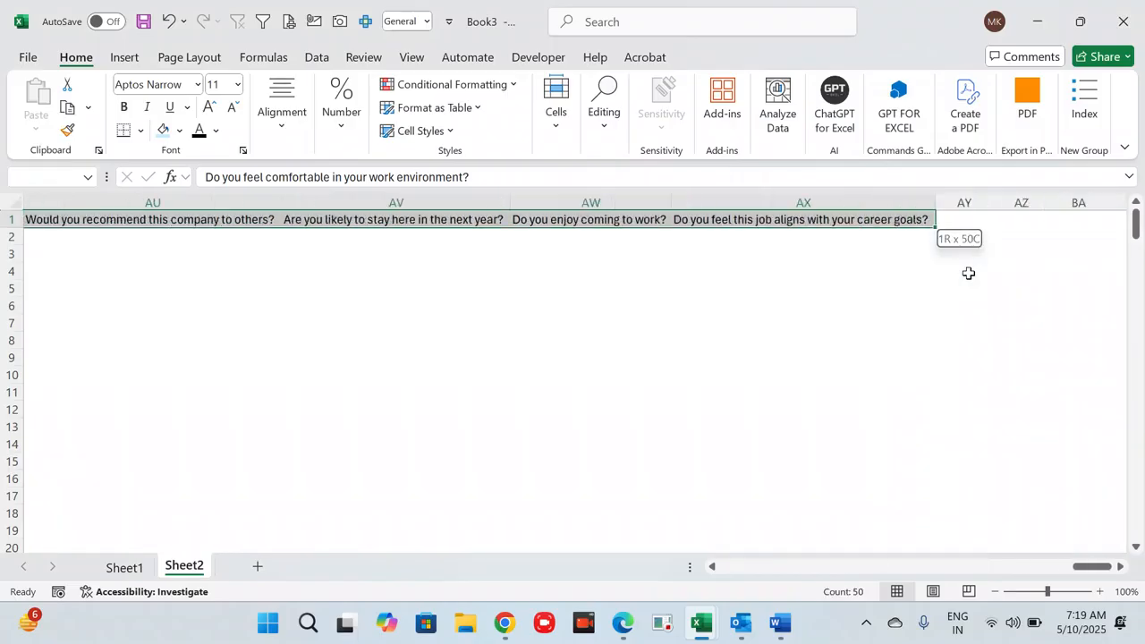
pyautogui.hotkey('ctrl', 'shift', 'Down')
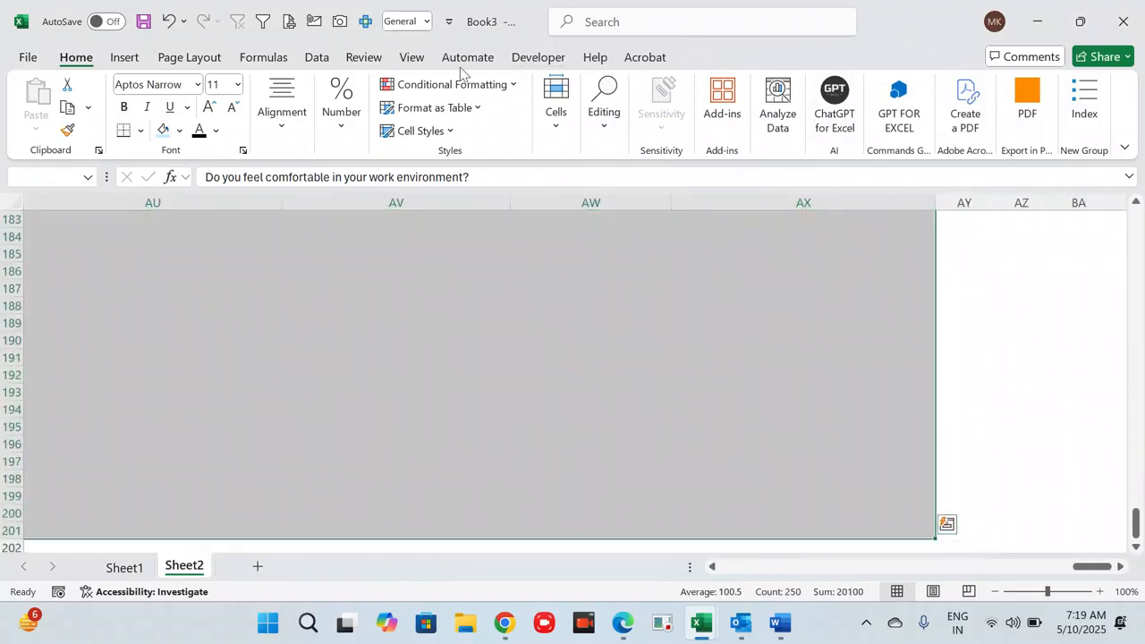
pyautogui.click(139, 135)
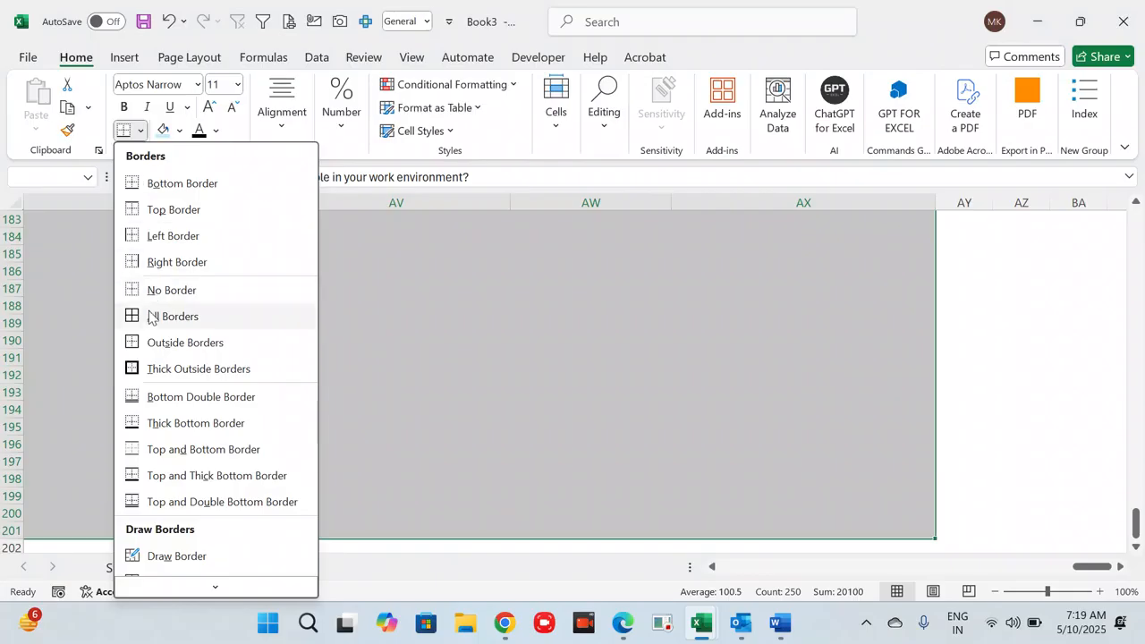
pyautogui.click(146, 317)
pyautogui.hotkey('ctrl', 'BackSpace')
pyautogui.click(190, 349)
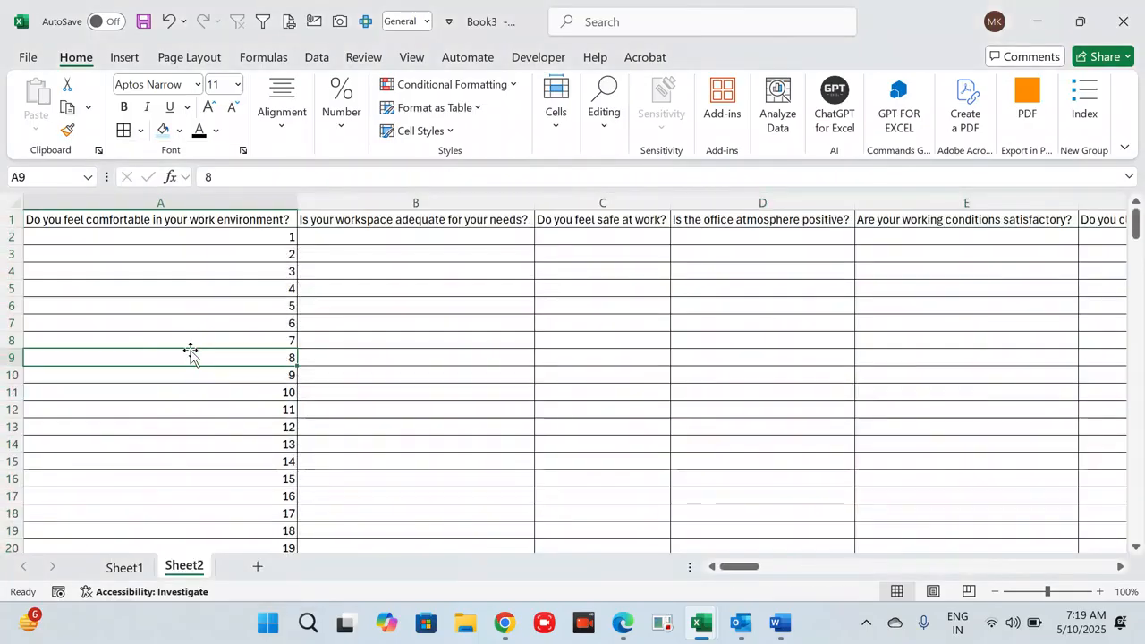
# Select the response area A2:AX201 beneath the question headers.
pyautogui.press('Up')
pyautogui.press('Up')
pyautogui.press('Up')
pyautogui.press('Up')
pyautogui.press('Up')
pyautogui.press('Up')
pyautogui.press('Up')
pyautogui.hotkey('shift', 'Right')
pyautogui.hotkey('shift', 'Right')
pyautogui.hotkey('shift', 'Right')
pyautogui.hotkey('shift', 'Right')
pyautogui.hotkey('shift', 'Right')
pyautogui.hotkey('shift', 'Right')
pyautogui.hotkey('shift', 'Right')
pyautogui.hotkey('shift', 'Right')
pyautogui.hotkey('shift', 'Right')
pyautogui.hotkey('shift', 'Right')
pyautogui.hotkey('shift', 'Right')
pyautogui.hotkey('shift', 'Right')
pyautogui.hotkey('shift', 'Right')
pyautogui.hotkey('shift', 'Right')
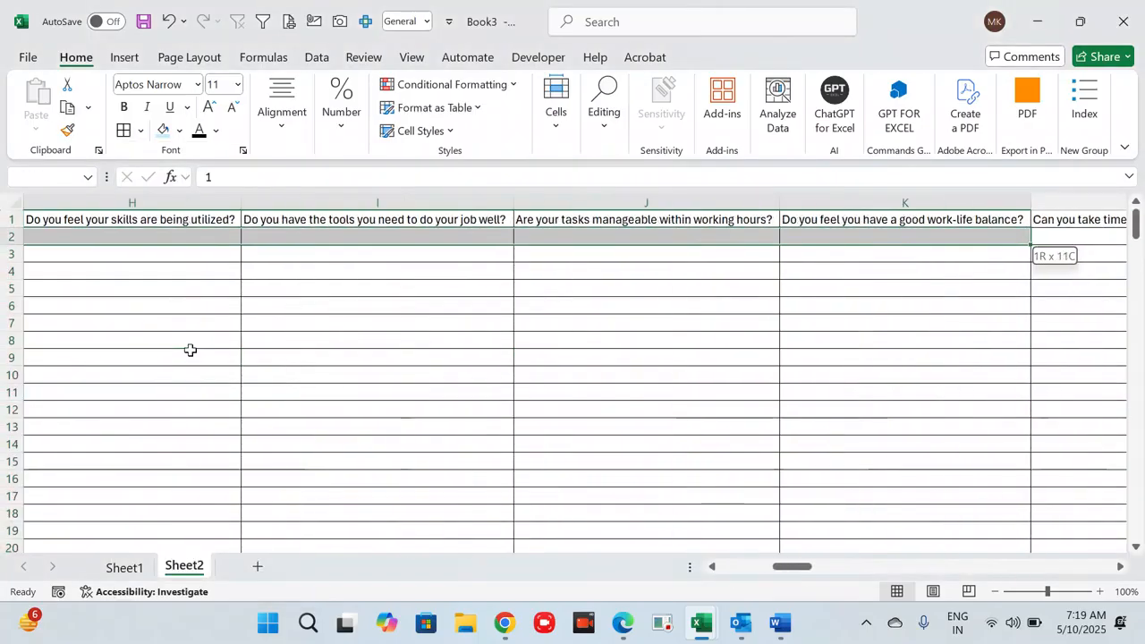
pyautogui.hotkey('shift', 'Right')
pyautogui.hotkey('shift', 'Right')
pyautogui.hotkey('shift', 'Right')
pyautogui.hotkey('shift', 'Right')
pyautogui.hotkey('shift', 'Right')
pyautogui.hotkey('shift', 'Right')
pyautogui.hotkey('shift', 'Right')
pyautogui.hotkey('shift', 'Right')
pyautogui.hotkey('shift', 'Right')
pyautogui.hotkey('shift', 'Right')
pyautogui.hotkey('shift', 'Right')
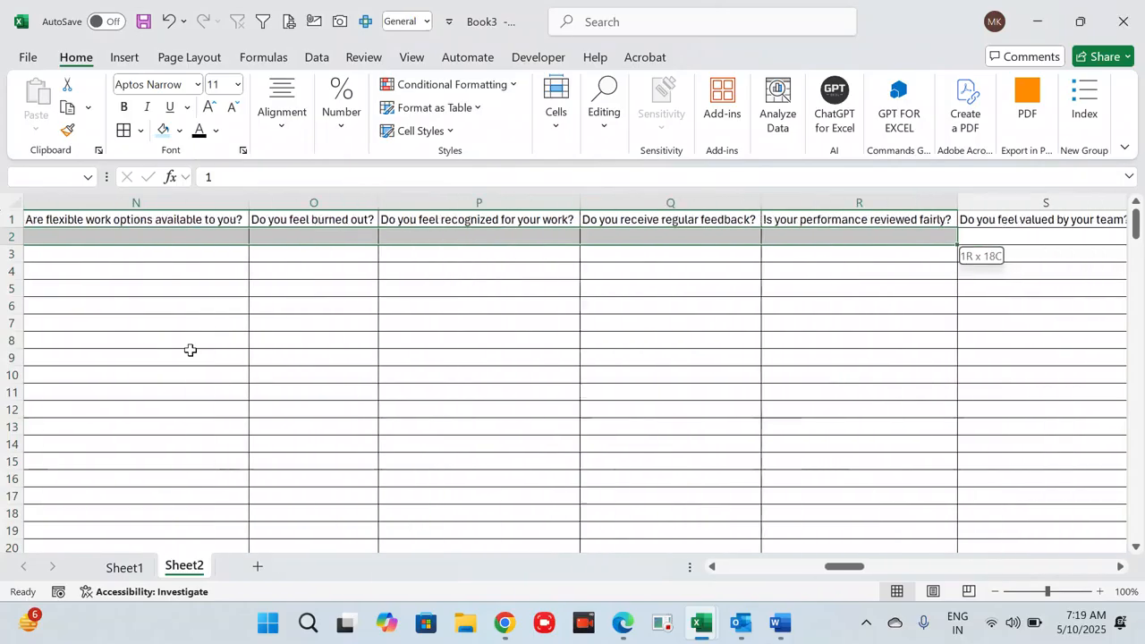
pyautogui.hotkey('shift', 'Right')
pyautogui.hotkey('shift', 'Right')
pyautogui.hotkey('shift', 'Right')
pyautogui.hotkey('shift', 'Right')
pyautogui.hotkey('shift', 'Right')
pyautogui.hotkey('shift', 'Right')
pyautogui.hotkey('shift', 'Right')
pyautogui.hotkey('shift', 'Right')
pyautogui.hotkey('shift', 'Right')
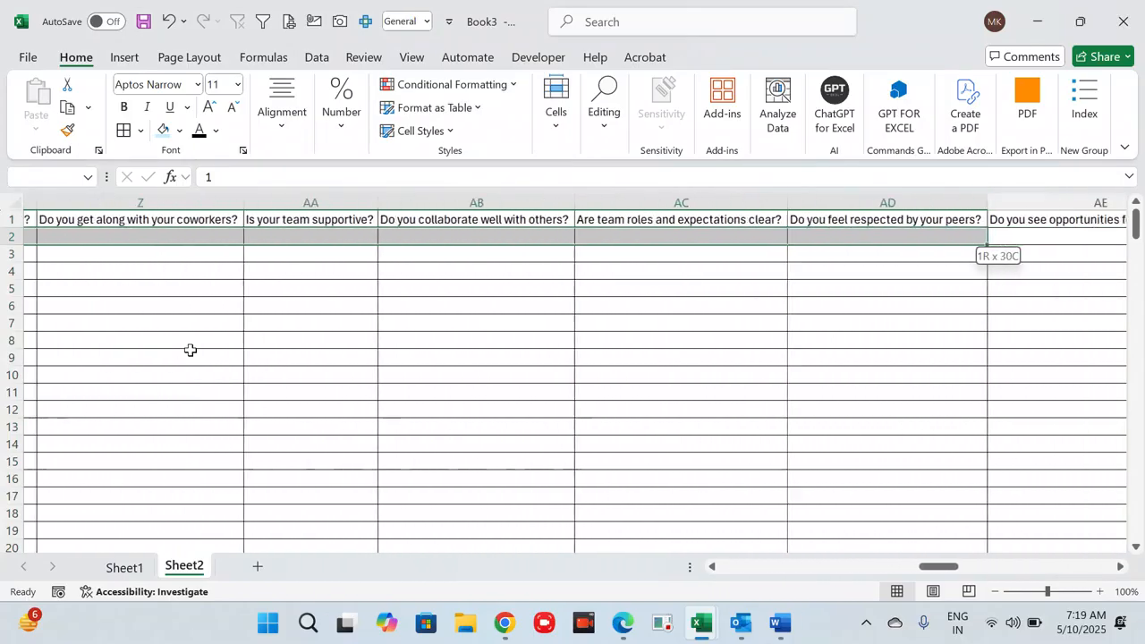
pyautogui.hotkey('shift', 'Right')
pyautogui.hotkey('shift', 'Right')
pyautogui.hotkey('shift', 'Right')
pyautogui.hotkey('shift', 'Right')
pyautogui.hotkey('shift', 'Right')
pyautogui.hotkey('shift', 'Right')
pyautogui.hotkey('shift', 'Right')
pyautogui.hotkey('shift', 'Right')
pyautogui.hotkey('shift', 'Right')
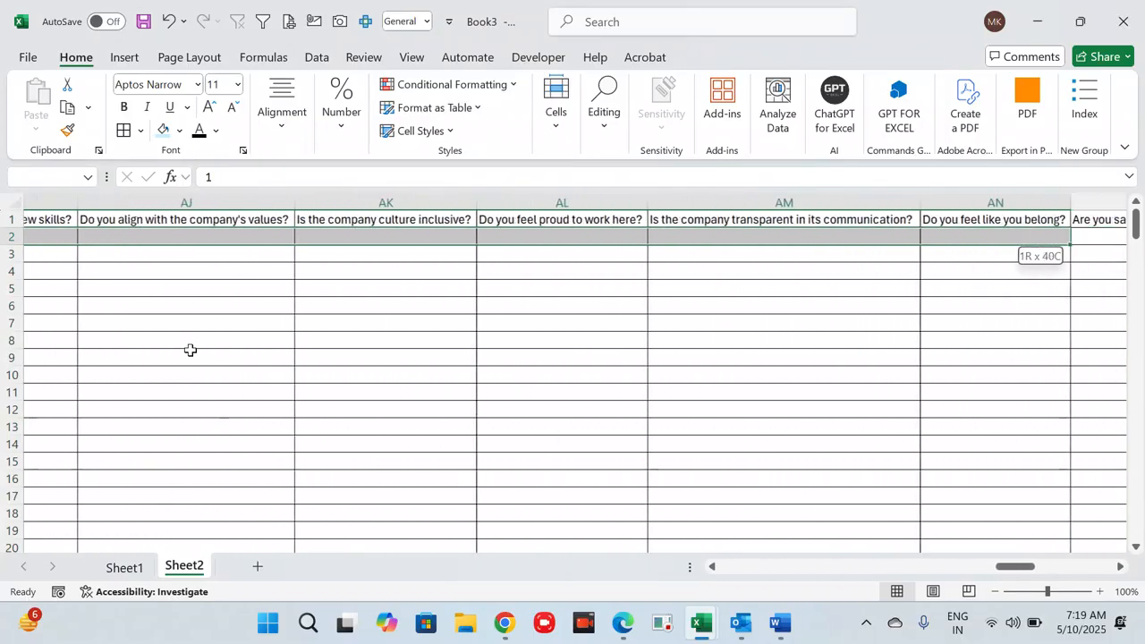
pyautogui.hotkey('shift', 'Right')
pyautogui.hotkey('shift', 'Right')
pyautogui.hotkey('shift', 'Right')
pyautogui.hotkey('shift', 'Right')
pyautogui.hotkey('shift', 'Right')
pyautogui.hotkey('shift', 'Right')
pyautogui.hotkey('shift', 'Right')
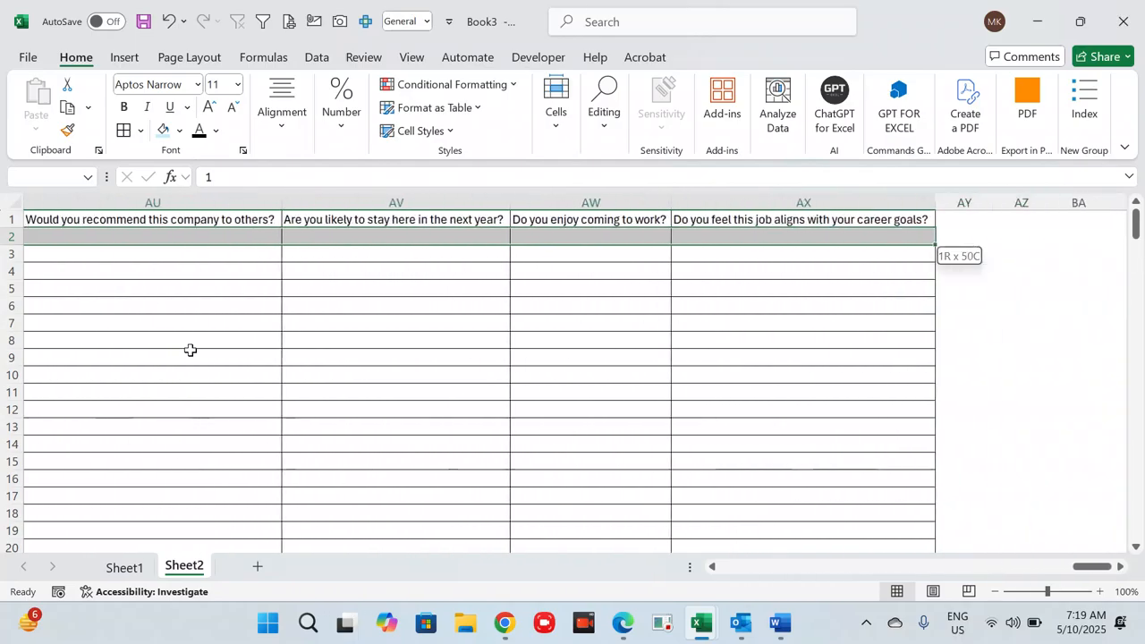
pyautogui.hotkey('shift', 'Left')
pyautogui.hotkey('ctrl', 'shift', 'Down')
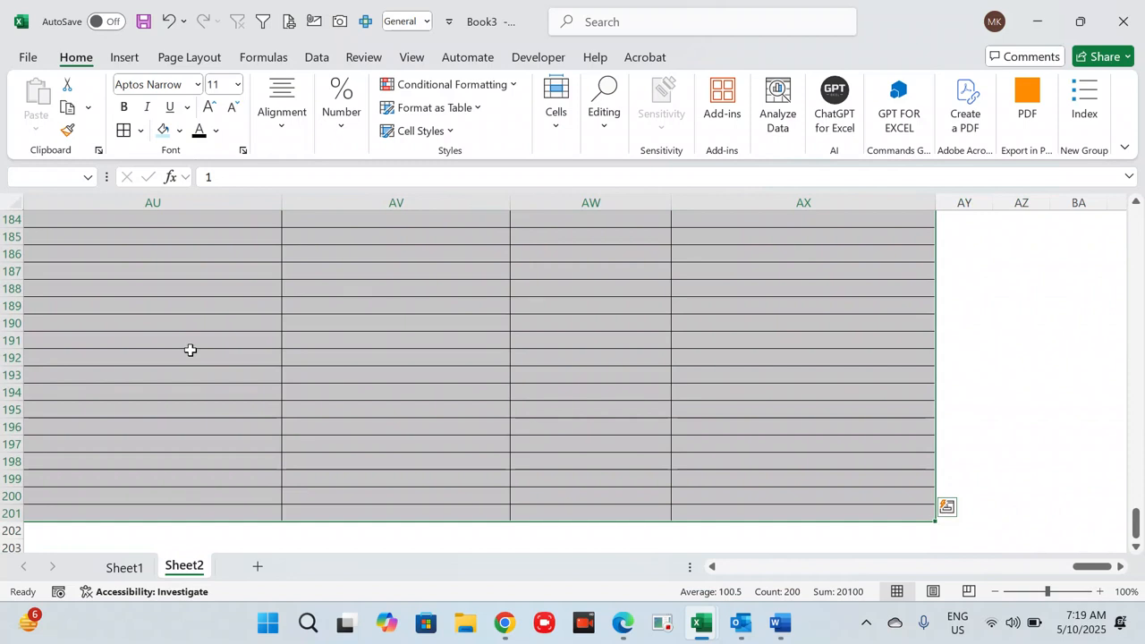
pyautogui.write('=')
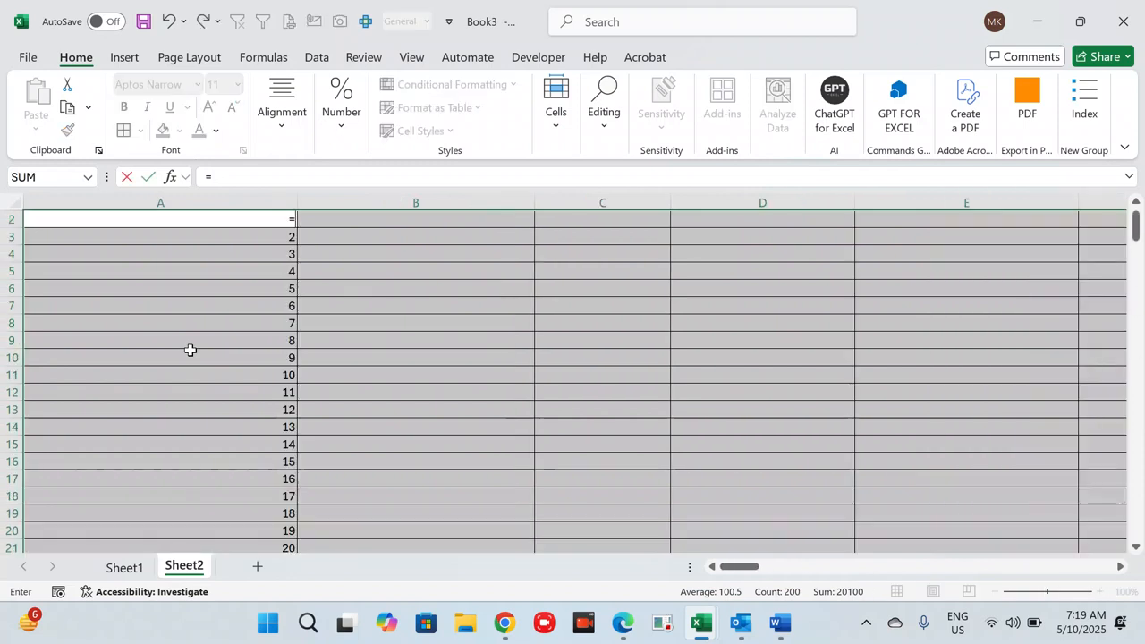
pyautogui.write('rand')
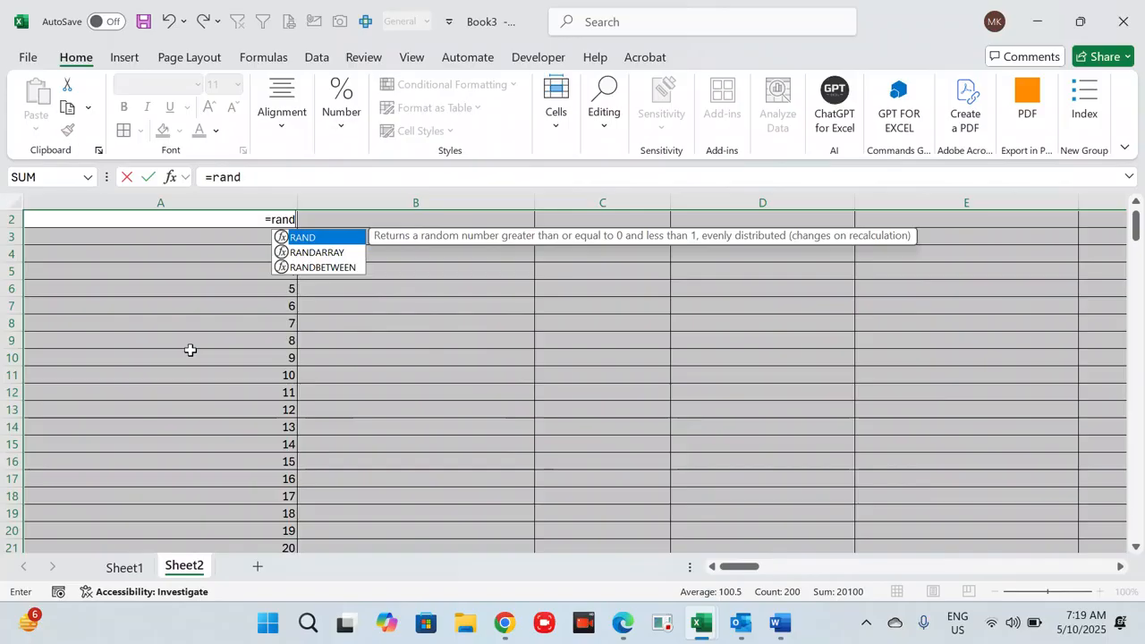
pyautogui.press('Down')
pyautogui.press('Down')
pyautogui.press('Tab')
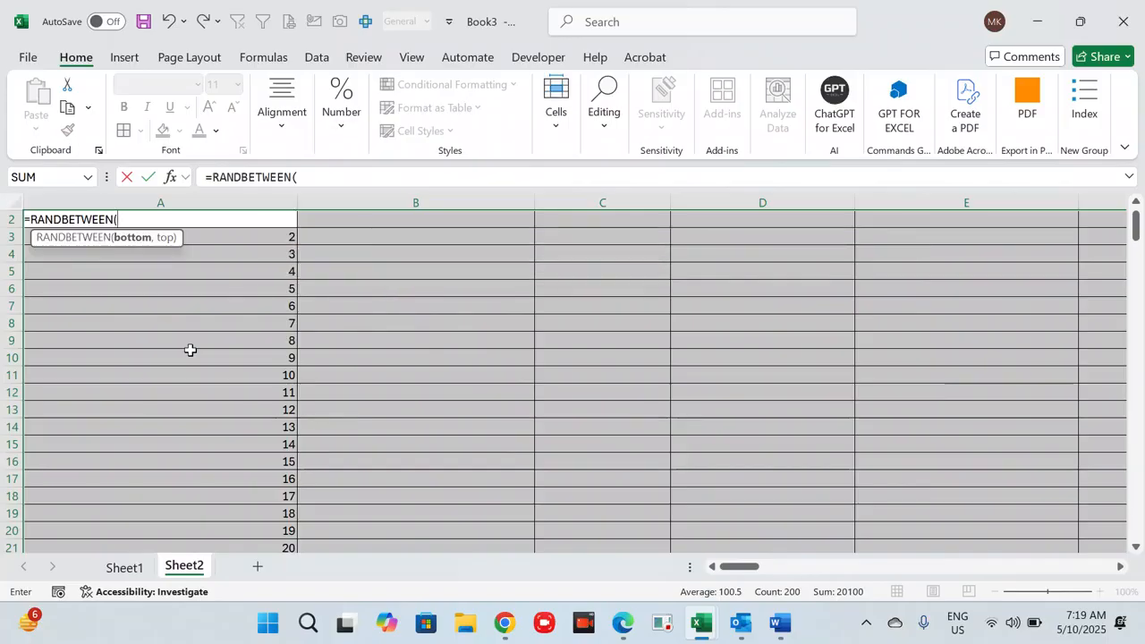
pyautogui.press('Escape')
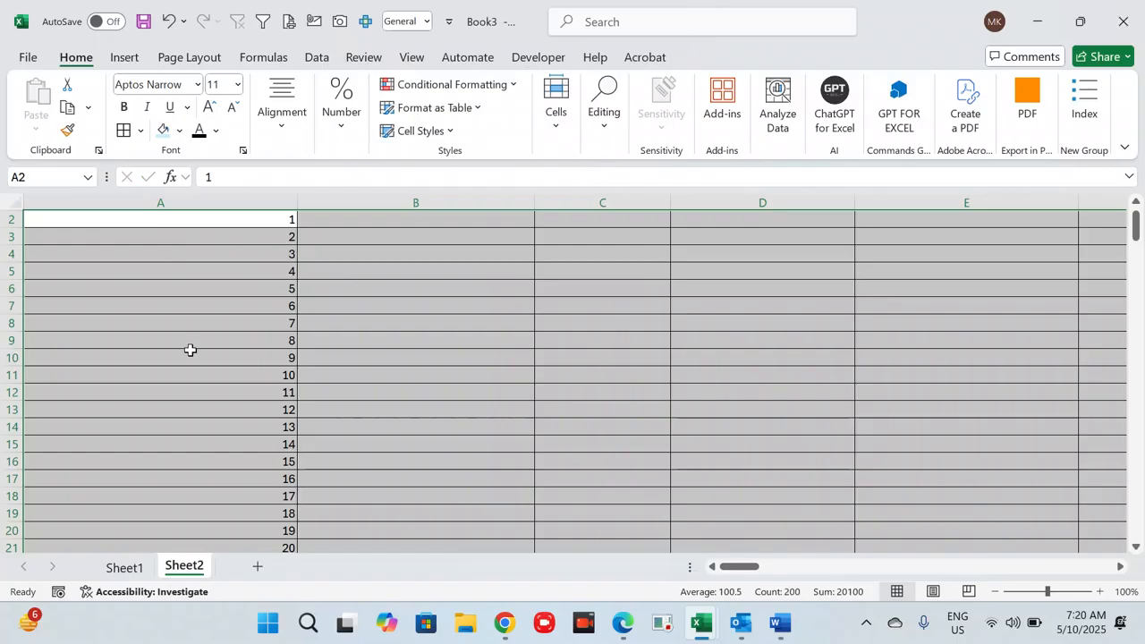
# Clear the selected response area and fill all its cells with =RANDBETWEEN(1,4).
pyautogui.press('Delete')
pyautogui.write('=')
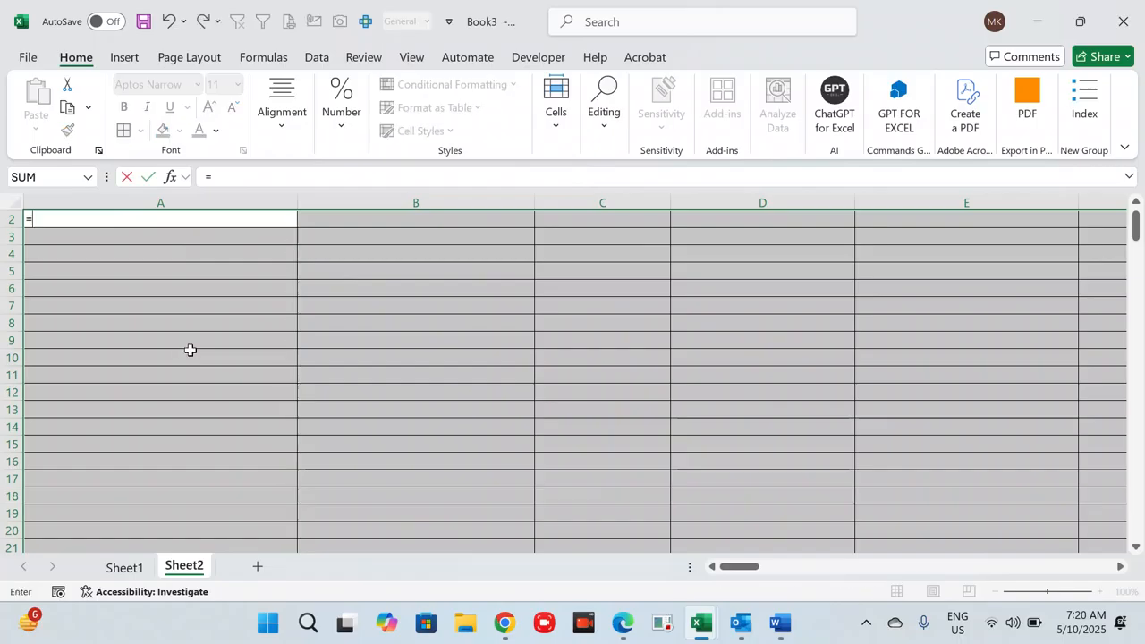
pyautogui.write('ran')
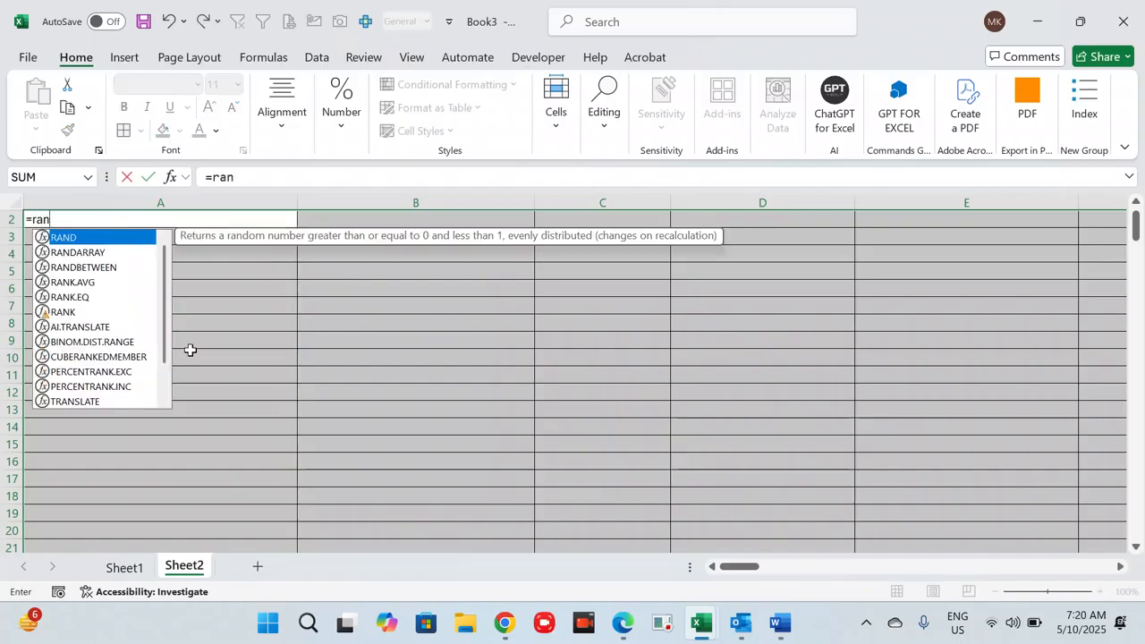
pyautogui.press('Down')
pyautogui.press('Down')
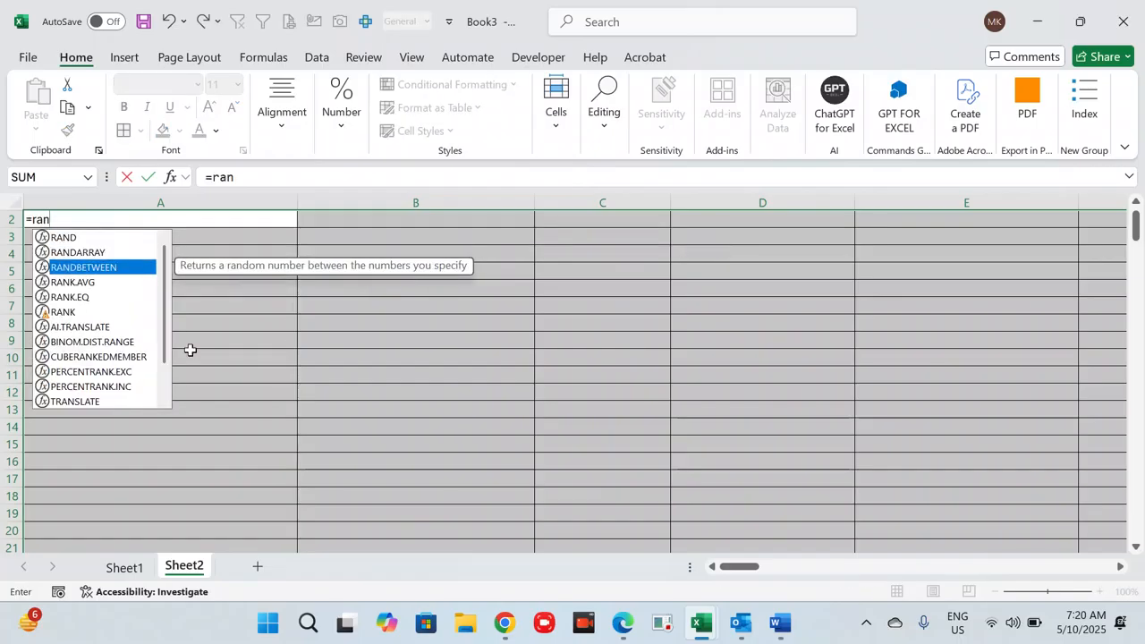
pyautogui.press('Tab')
pyautogui.write('1')
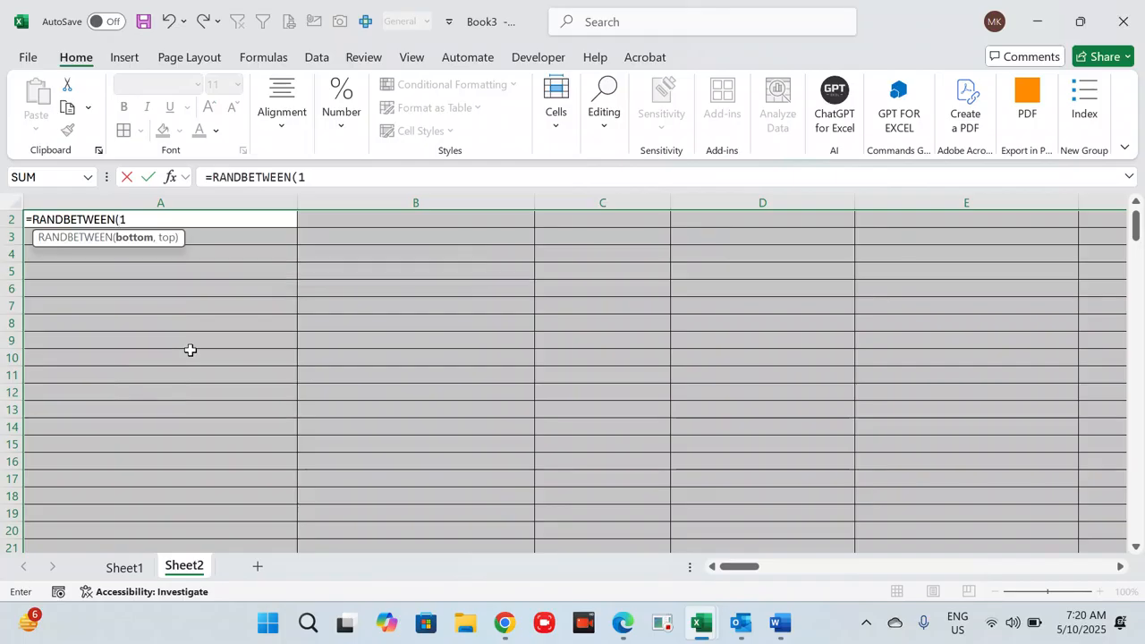
pyautogui.write(',4)')
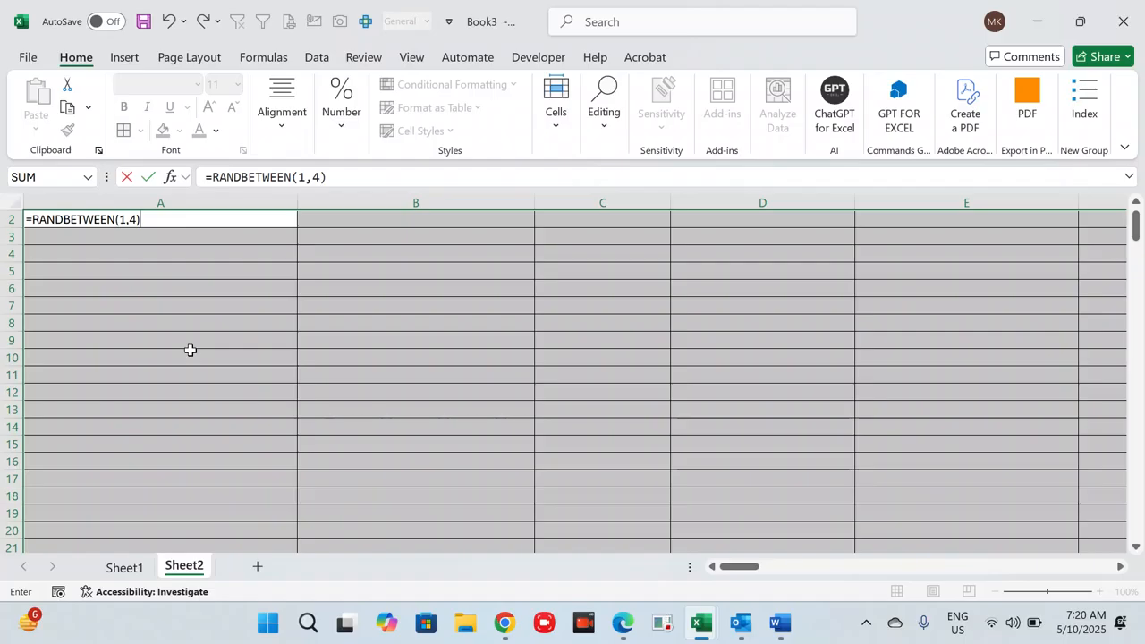
pyautogui.hotkey('ctrl', 'Return')
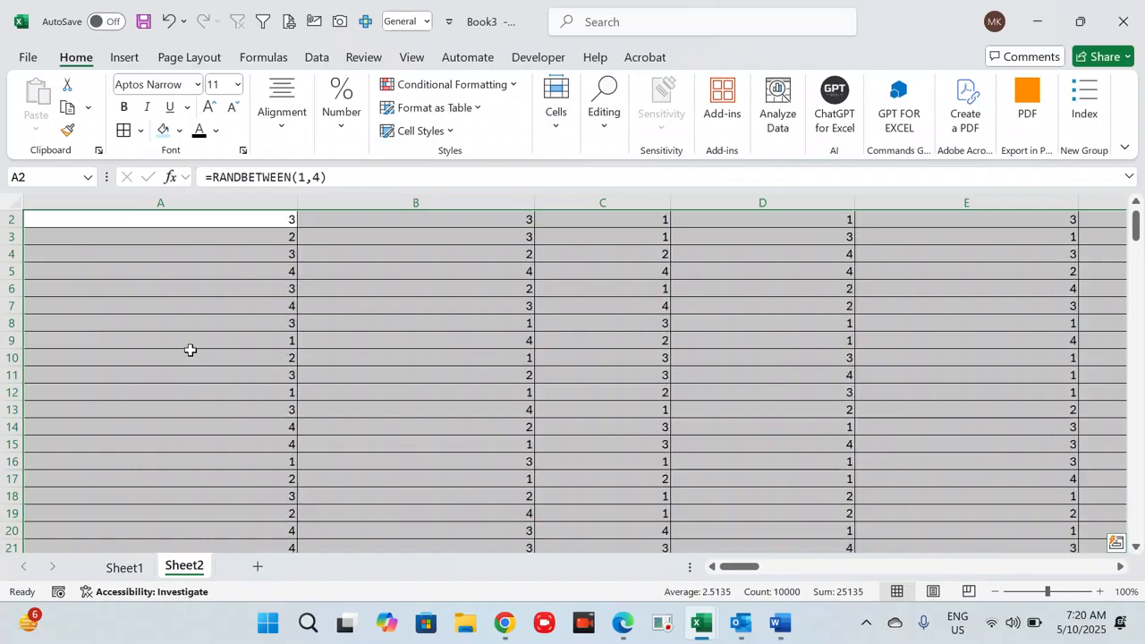
# Center the random response values horizontally in their cells.
pyautogui.scroll(1, 296, 351)
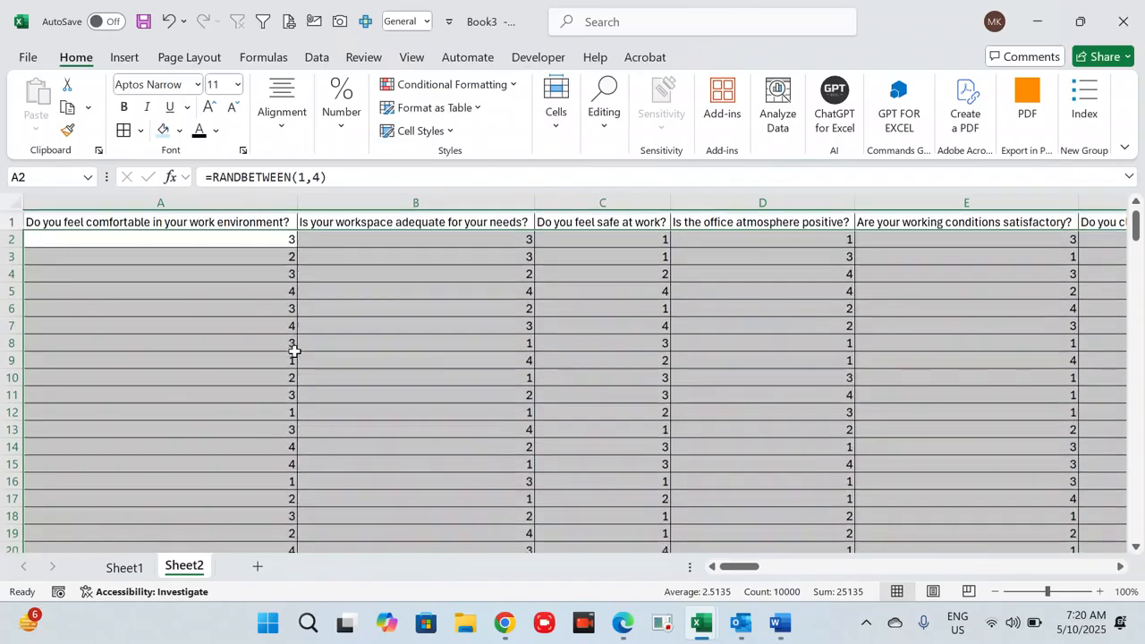
pyautogui.click(279, 132)
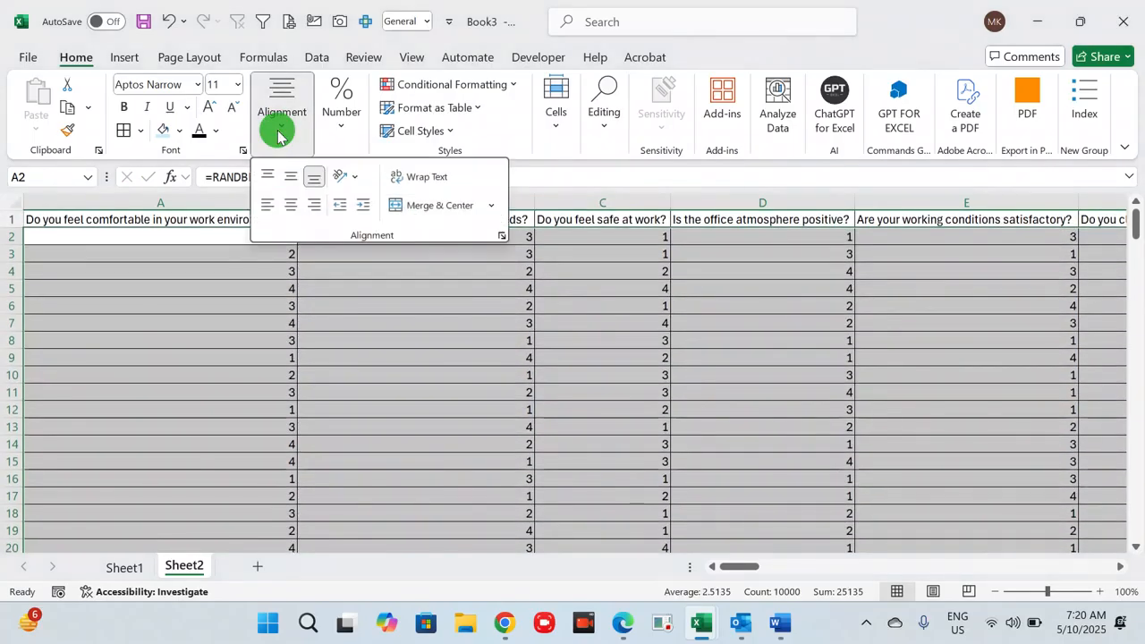
pyautogui.click(291, 205)
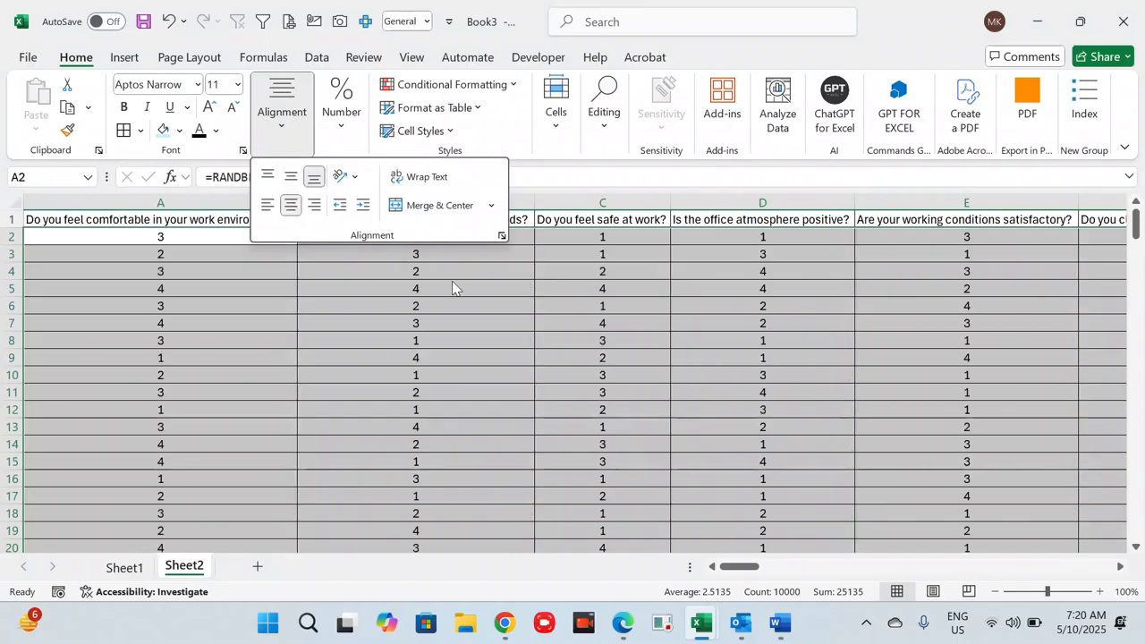
pyautogui.click(560, 184)
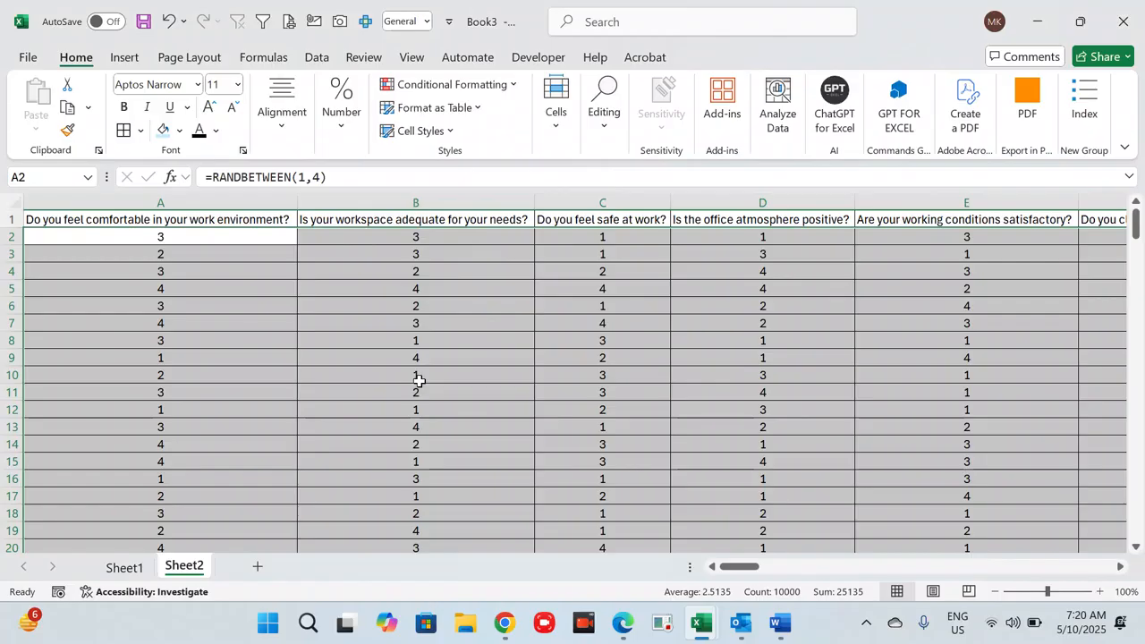
# Convert the random response formulas in A2:AX201 to fixed numbers by copying the range and pasting it over itself as values.
pyautogui.hotkey('ctrl', 'c')
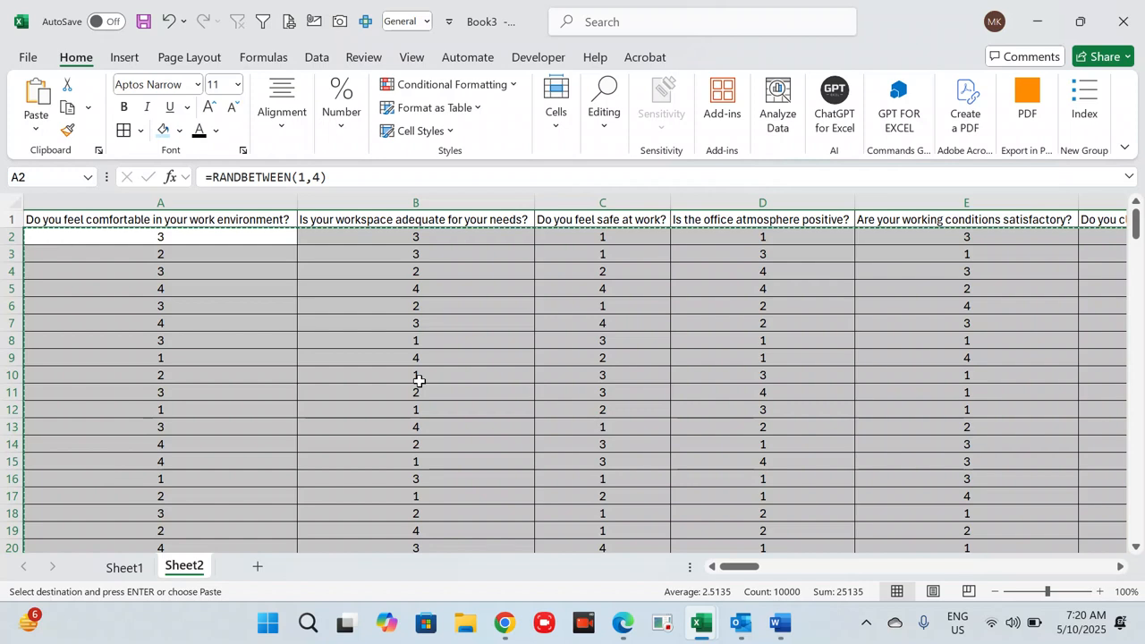
pyautogui.press('alt')
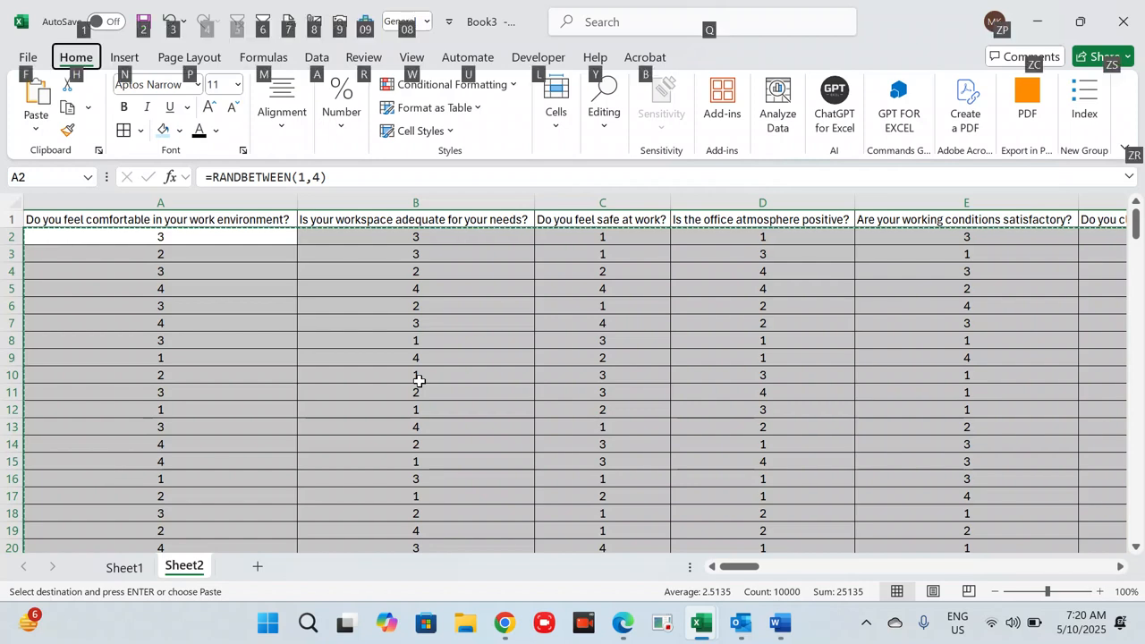
pyautogui.press('v')
pyautogui.press('v')
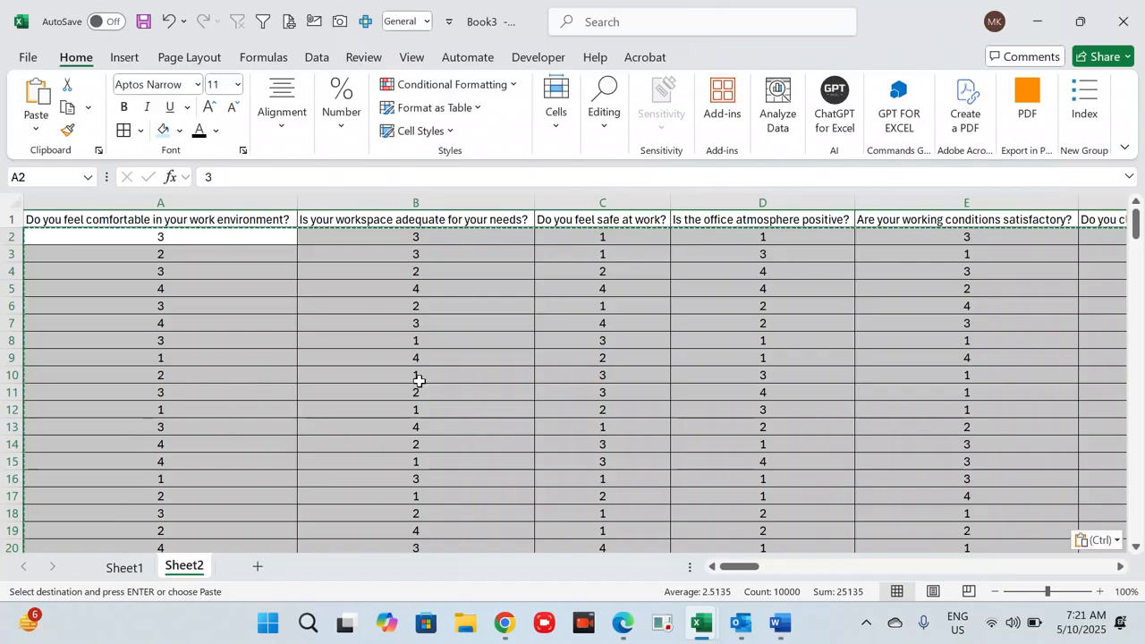
# Replace every 4 in the selected response range with "Strongly Agree" using Find and Replace.
pyautogui.hotkey('ctrl', 'h')
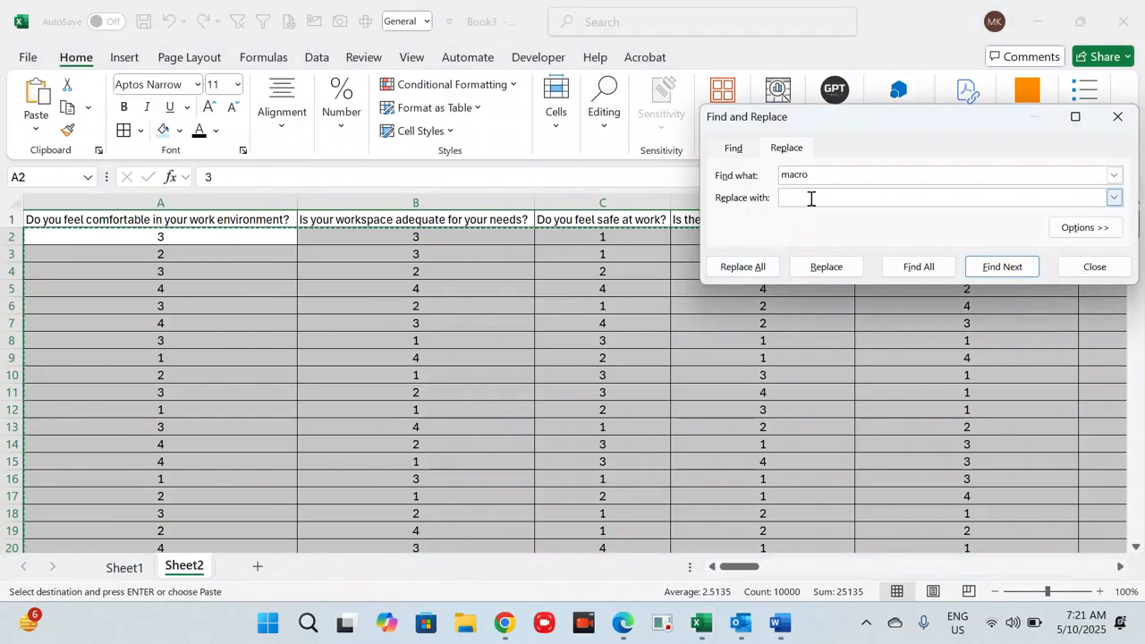
pyautogui.click(828, 177)
pyautogui.click(814, 177)
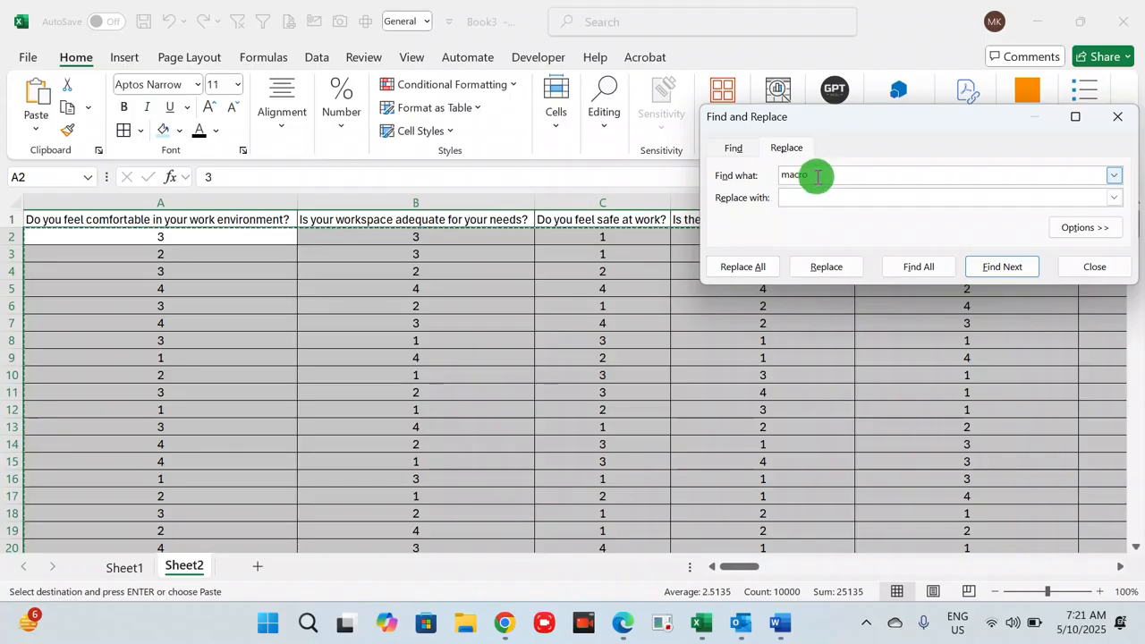
pyautogui.press('BackSpace')
pyautogui.press('BackSpace')
pyautogui.press('BackSpace')
pyautogui.press('BackSpace')
pyautogui.press('BackSpace')
pyautogui.write('4')
pyautogui.press('Tab')
pyautogui.write('5trong')
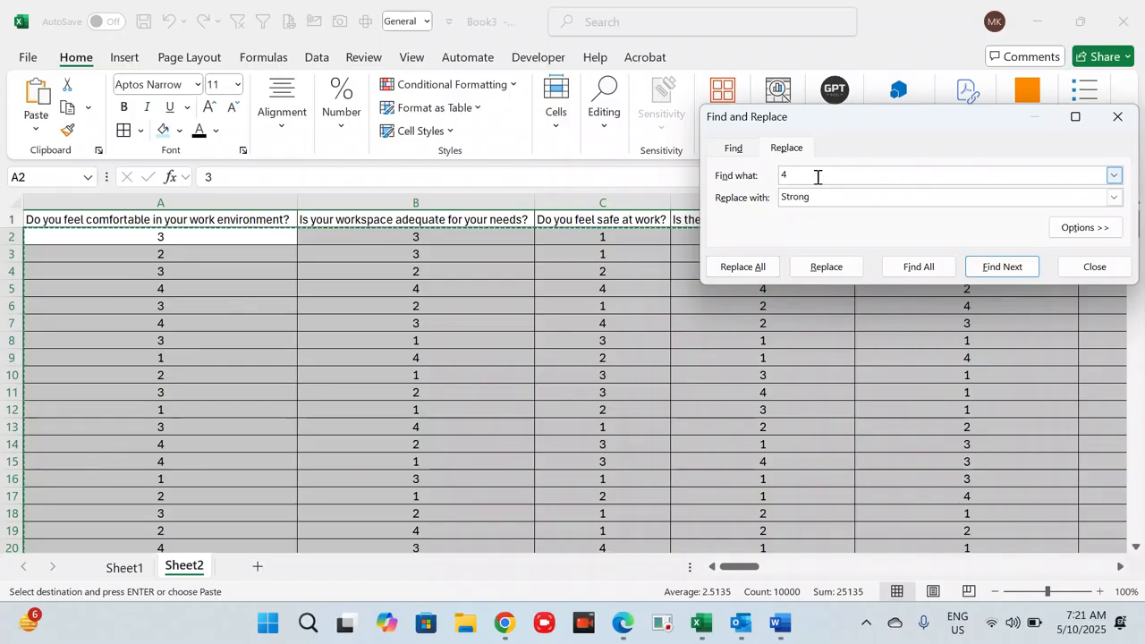
pyautogui.write('ly Agree')
pyautogui.click(768, 267)
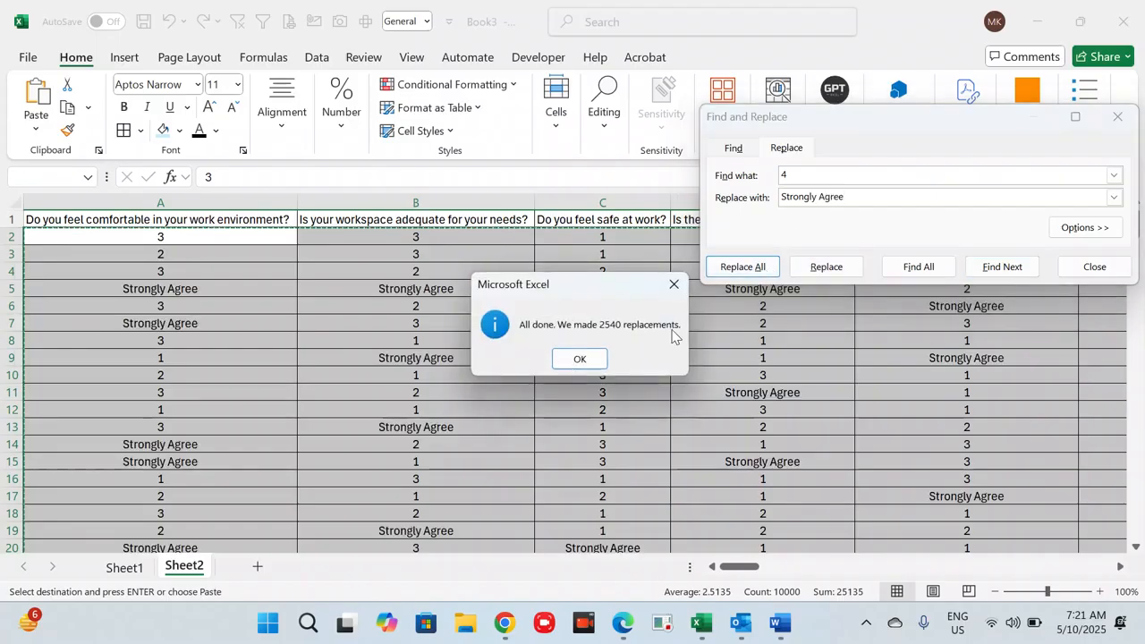
pyautogui.click(581, 359)
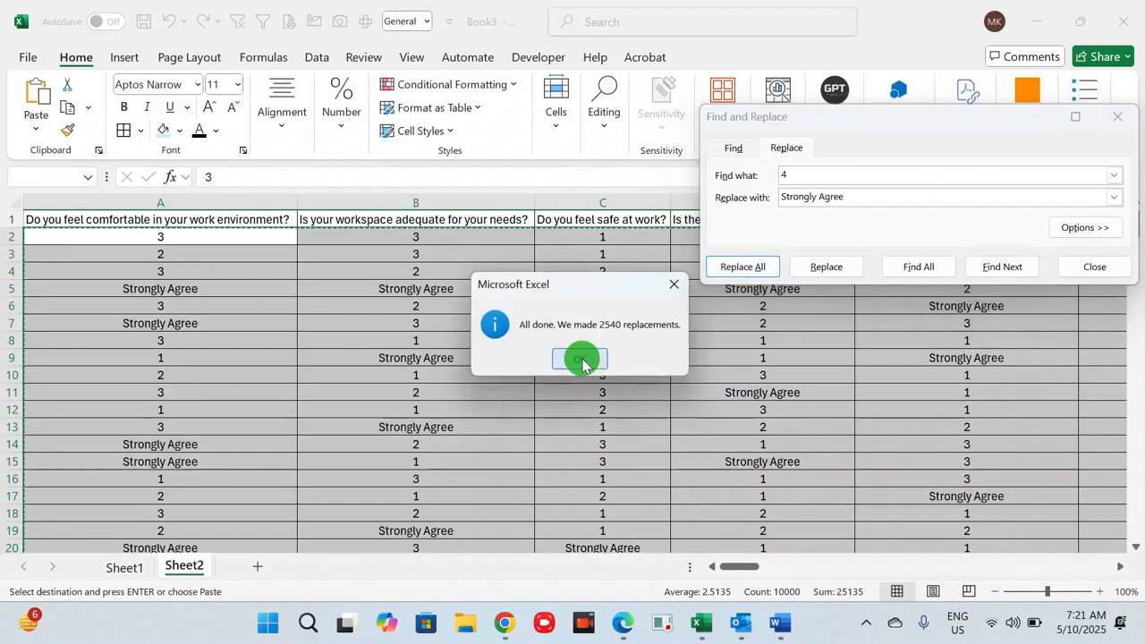
# Replace every 3 in the selected response range with "Agree".
pyautogui.click(797, 170)
pyautogui.press('BackSpace')
pyautogui.write('3')
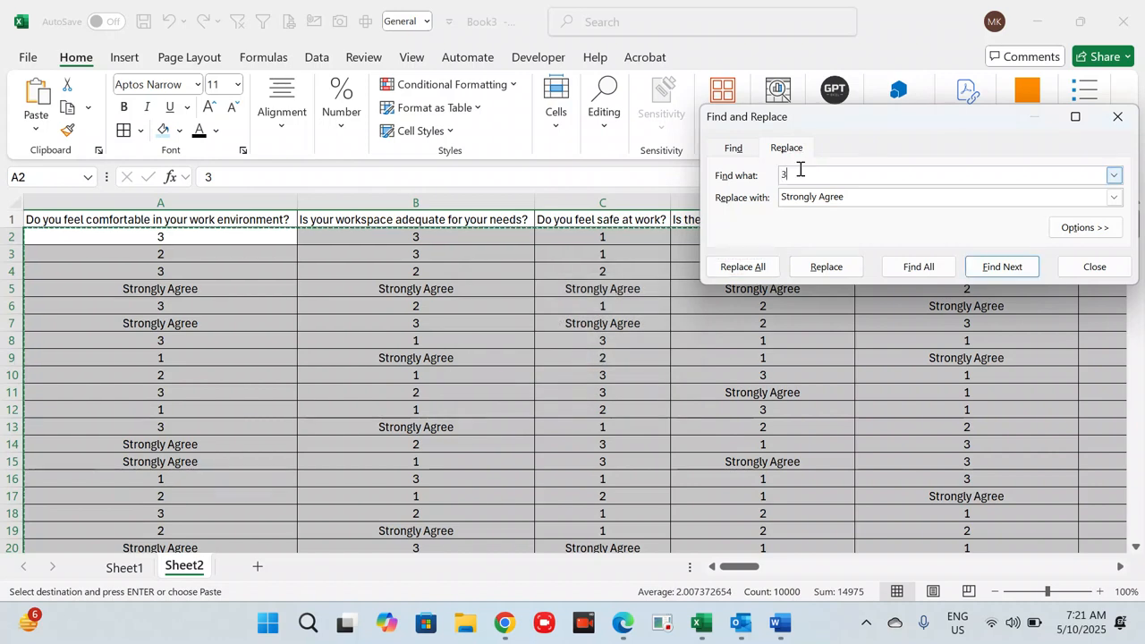
pyautogui.click(818, 196)
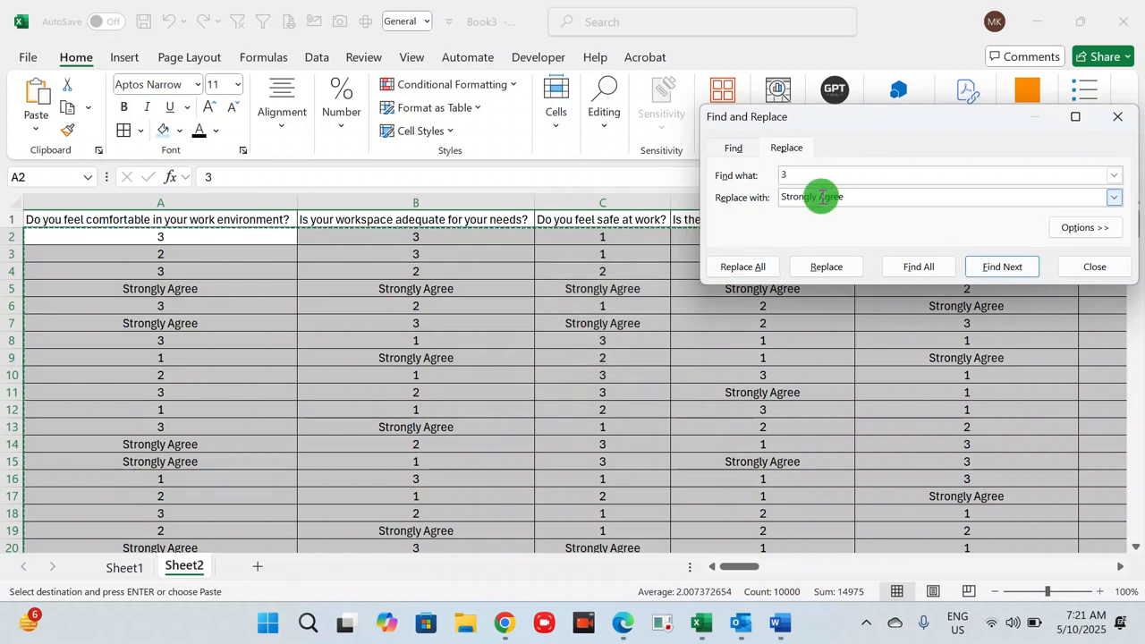
pyautogui.press('BackSpace')
pyautogui.press('BackSpace')
pyautogui.press('BackSpace')
pyautogui.press('BackSpace')
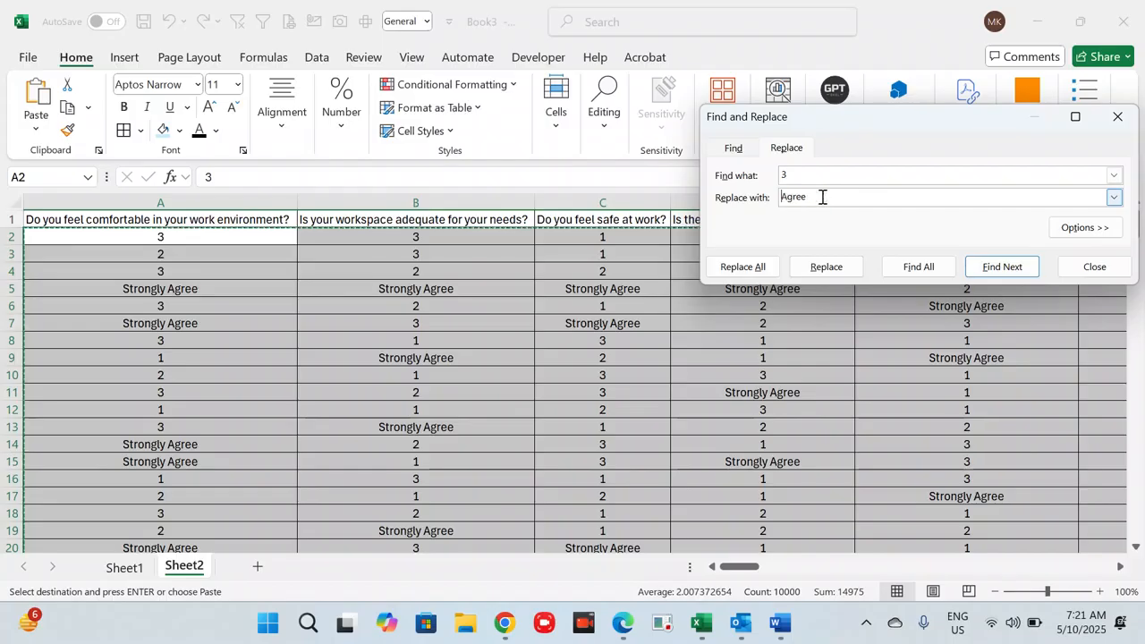
pyautogui.click(749, 269)
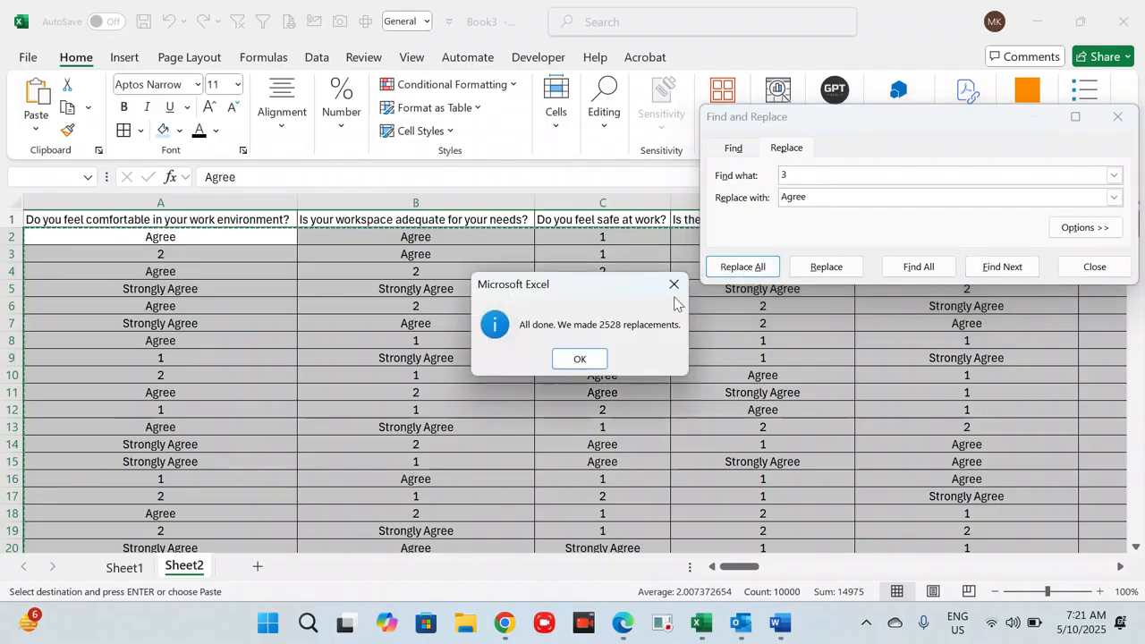
pyautogui.click(572, 358)
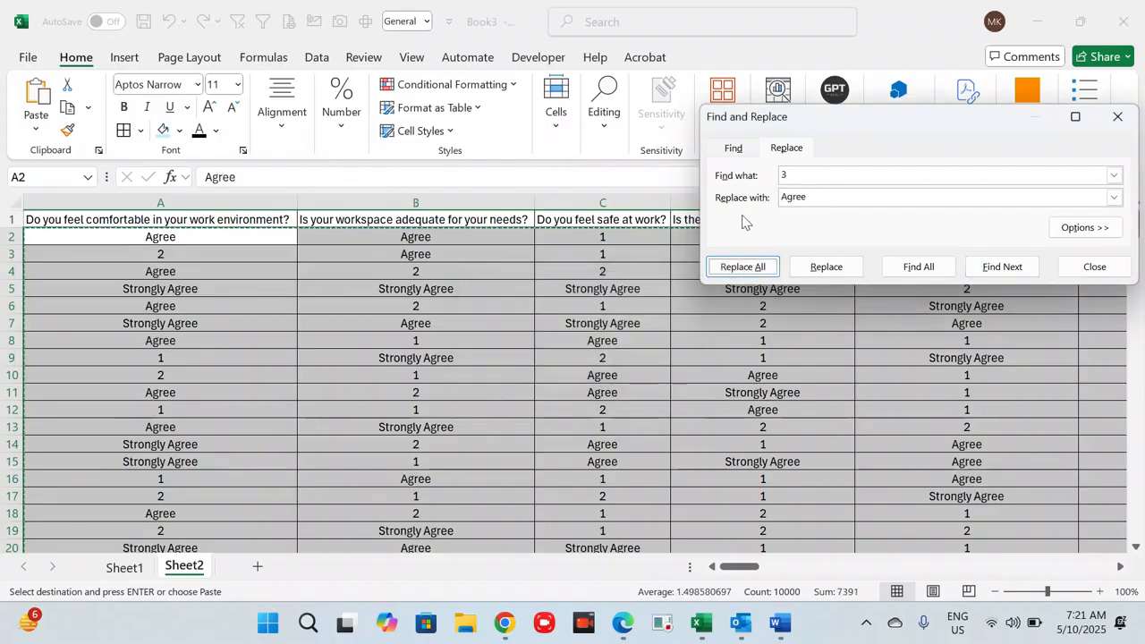
# Replace every 2 in the selected response range with "Disagree".
pyautogui.click(799, 173)
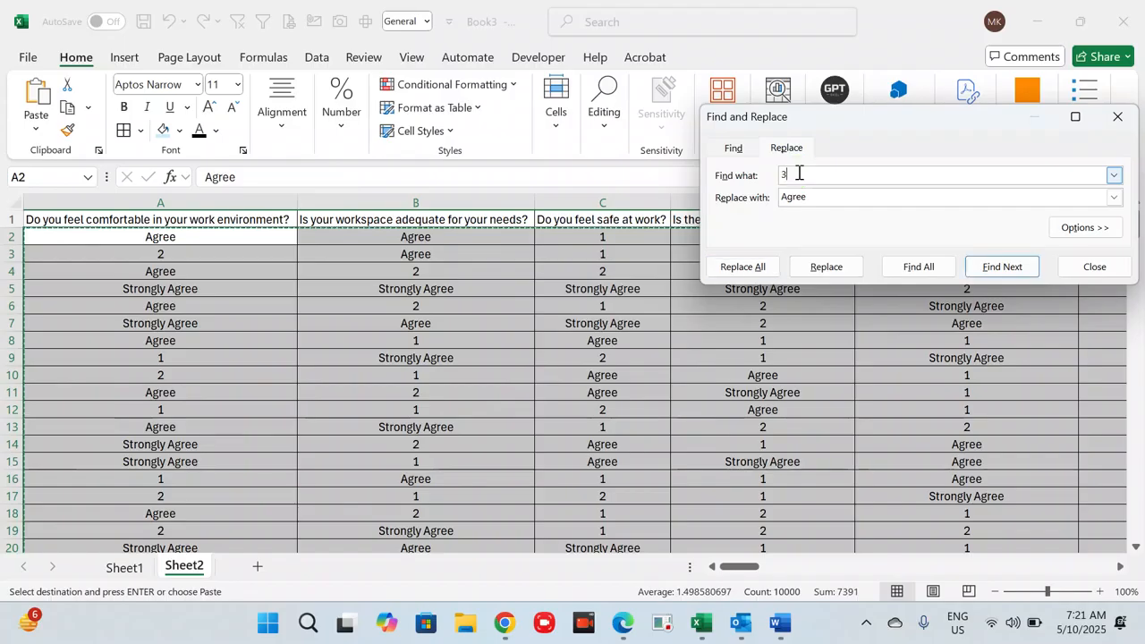
pyautogui.click(799, 174)
pyautogui.press('BackSpace')
pyautogui.write('2')
pyautogui.click(809, 198)
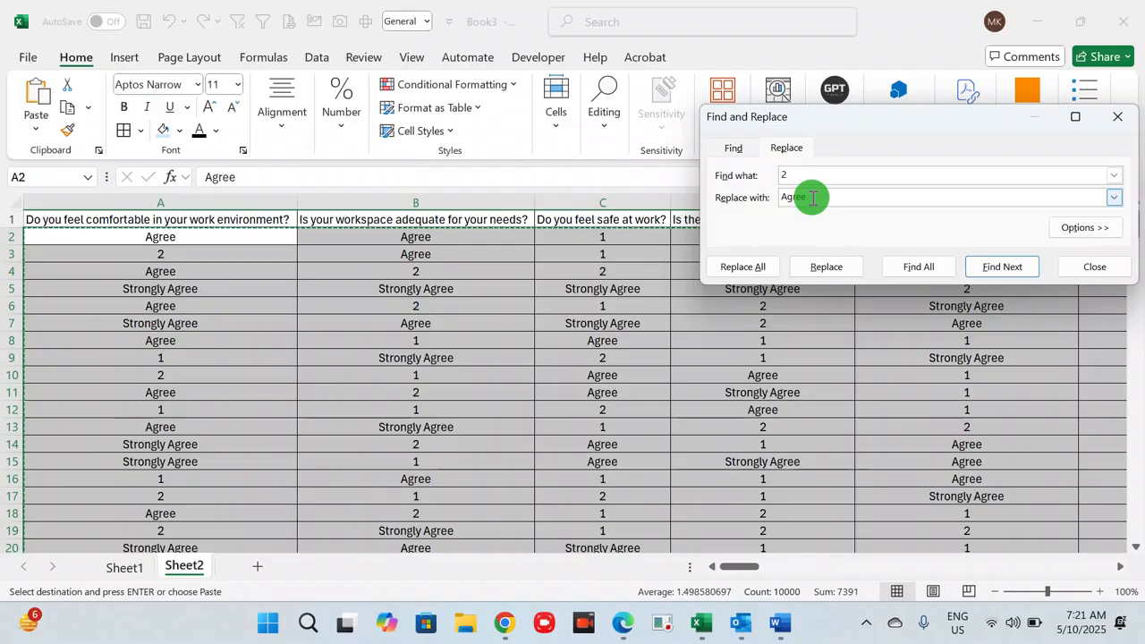
pyautogui.press('BackSpace')
pyautogui.press('BackSpace')
pyautogui.press('BackSpace')
pyautogui.press('BackSpace')
pyautogui.press('BackSpace')
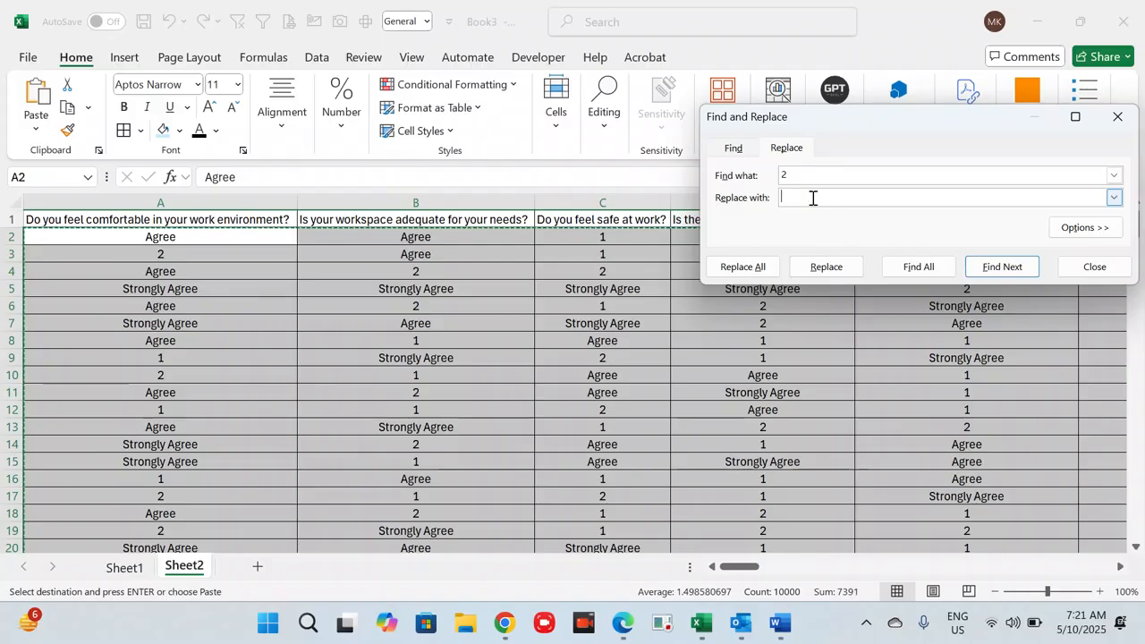
pyautogui.write('Disagree')
pyautogui.click(740, 269)
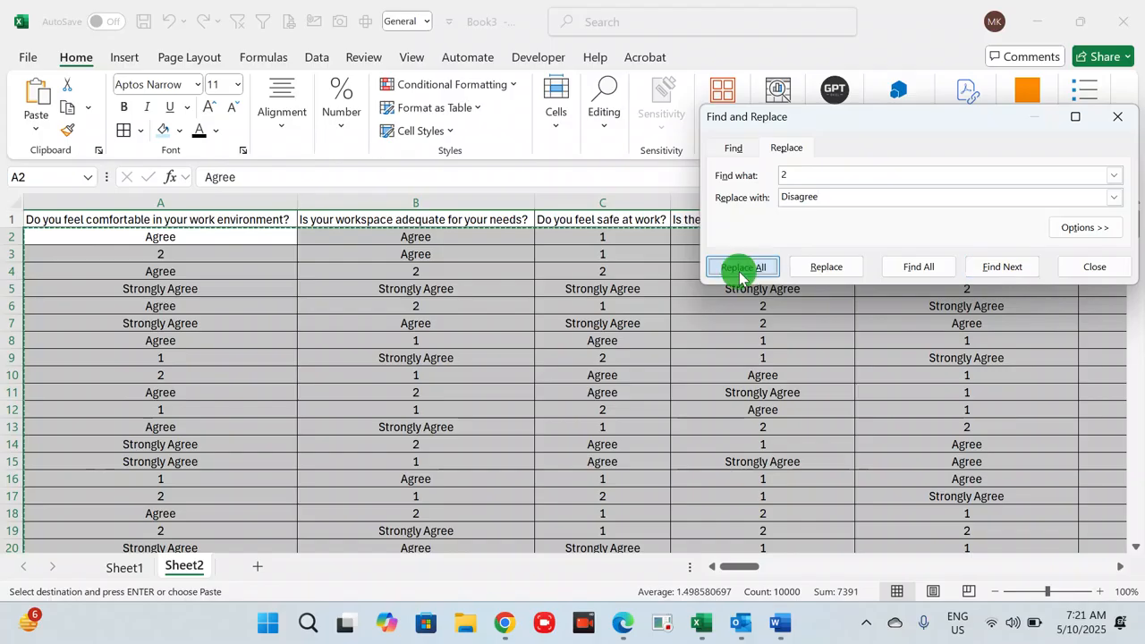
pyautogui.click(576, 358)
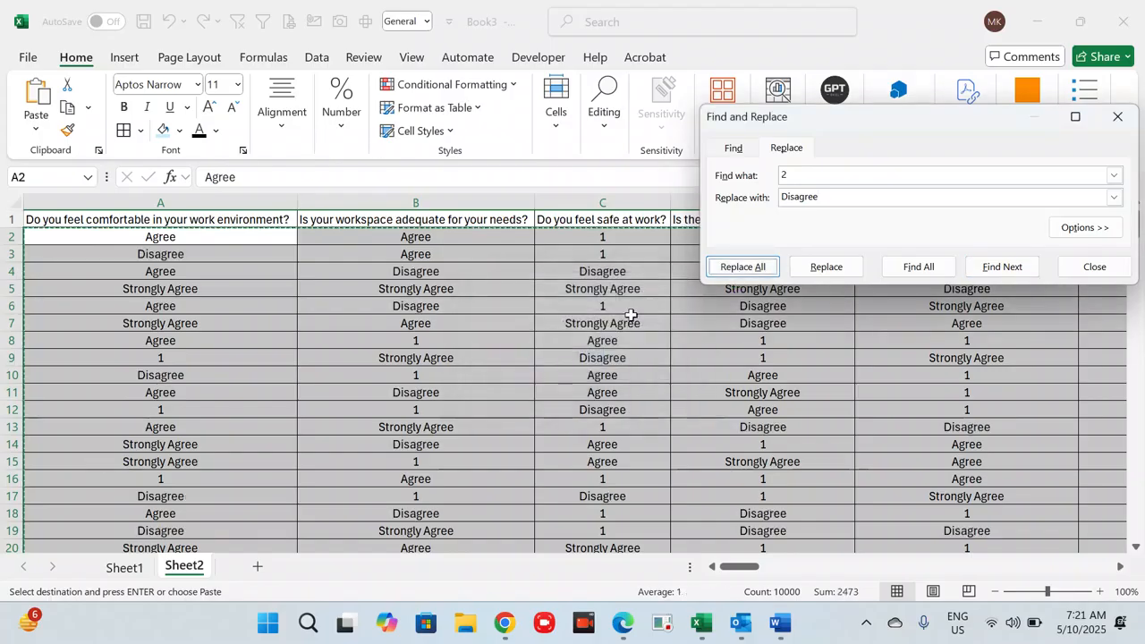
# Replace every 1 in the selected response range with "Strongly Disagree" and close Find and Replace.
pyautogui.doubleClick(796, 170)
pyautogui.press('BackSpace')
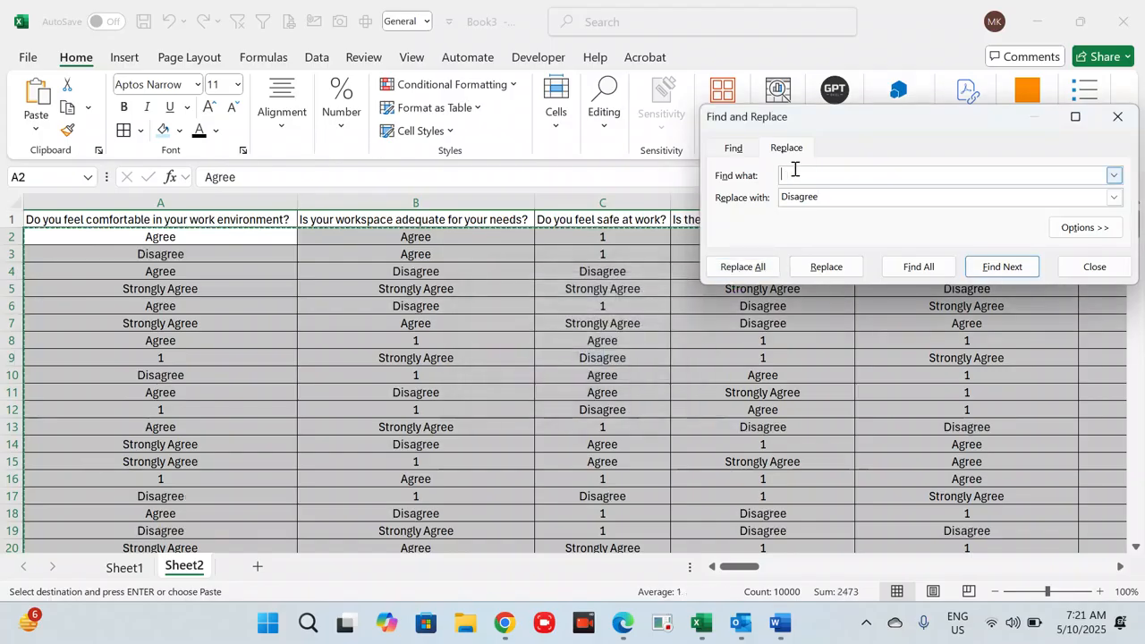
pyautogui.write('1')
pyautogui.click(813, 195)
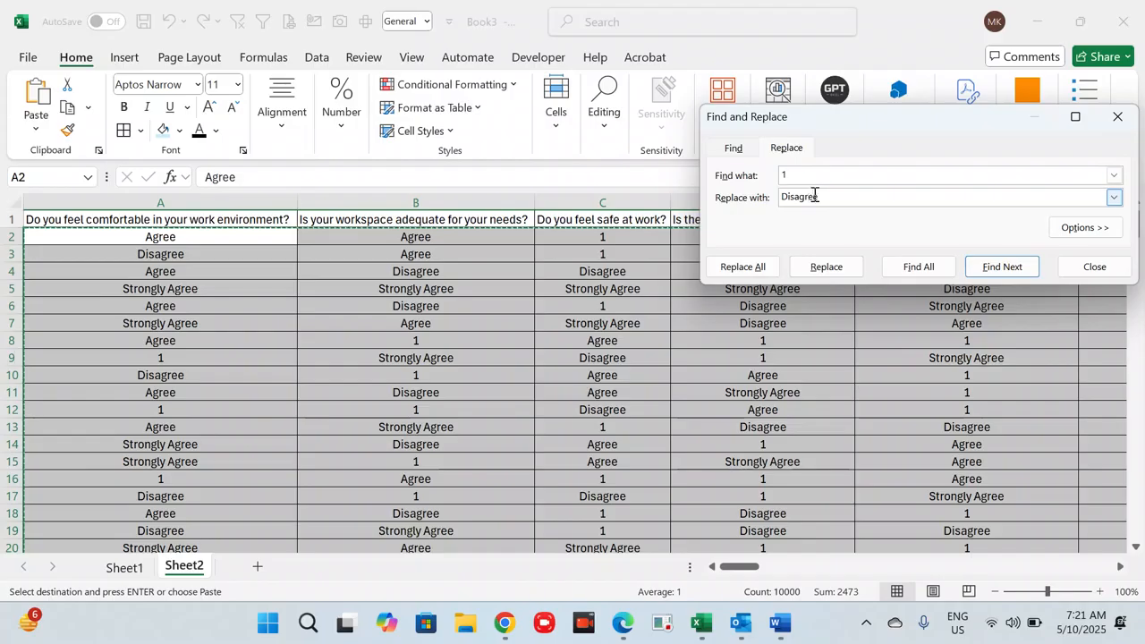
pyautogui.write('Strongly')
pyautogui.click(739, 269)
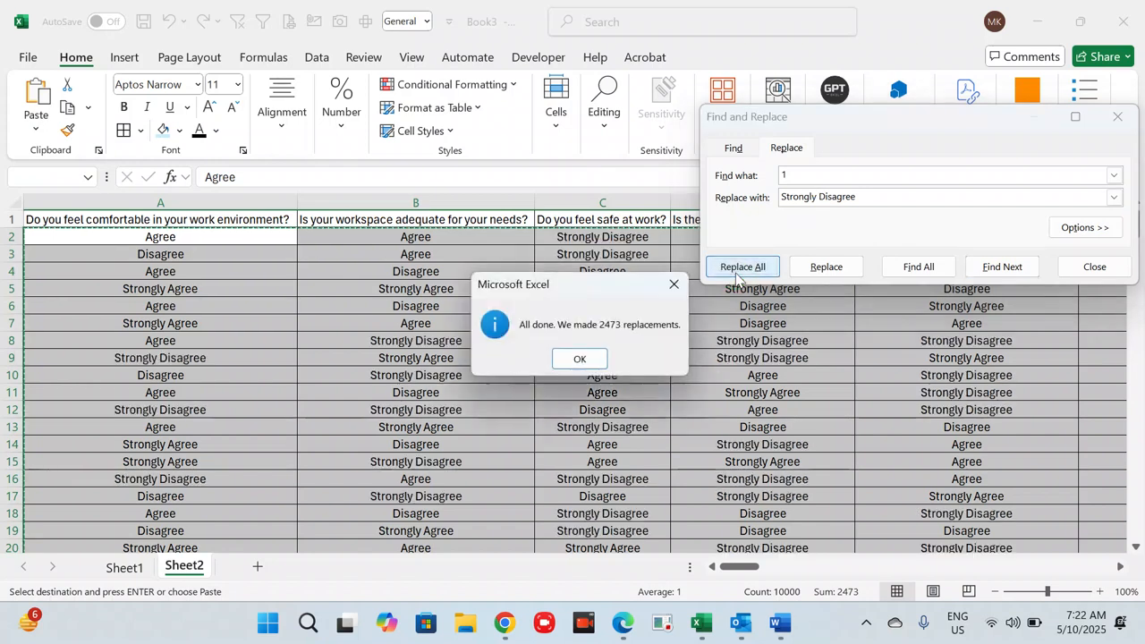
pyautogui.click(580, 359)
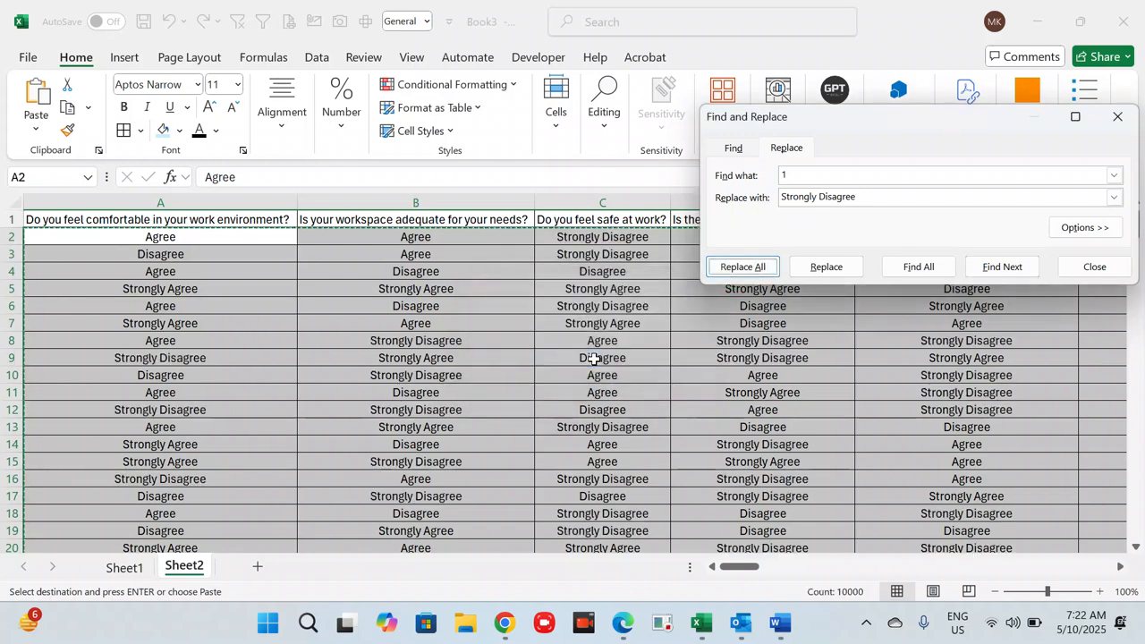
pyautogui.click(1118, 117)
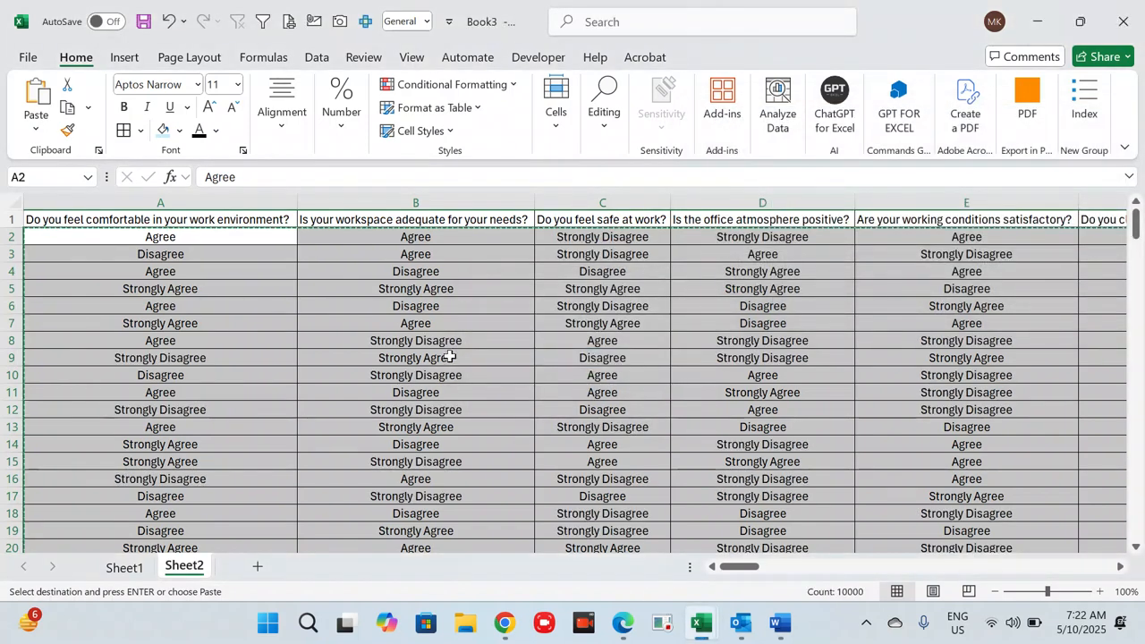
# Left-align the text responses in the selected range A2:AX201.
pyautogui.click(280, 136)
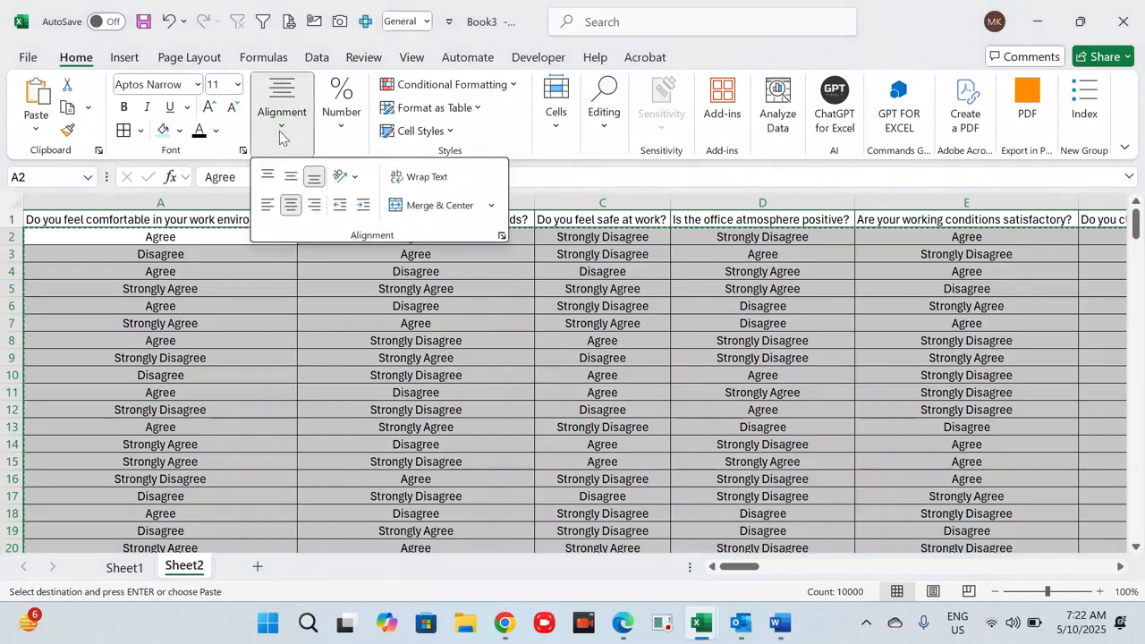
pyautogui.click(267, 204)
pyautogui.click(299, 308)
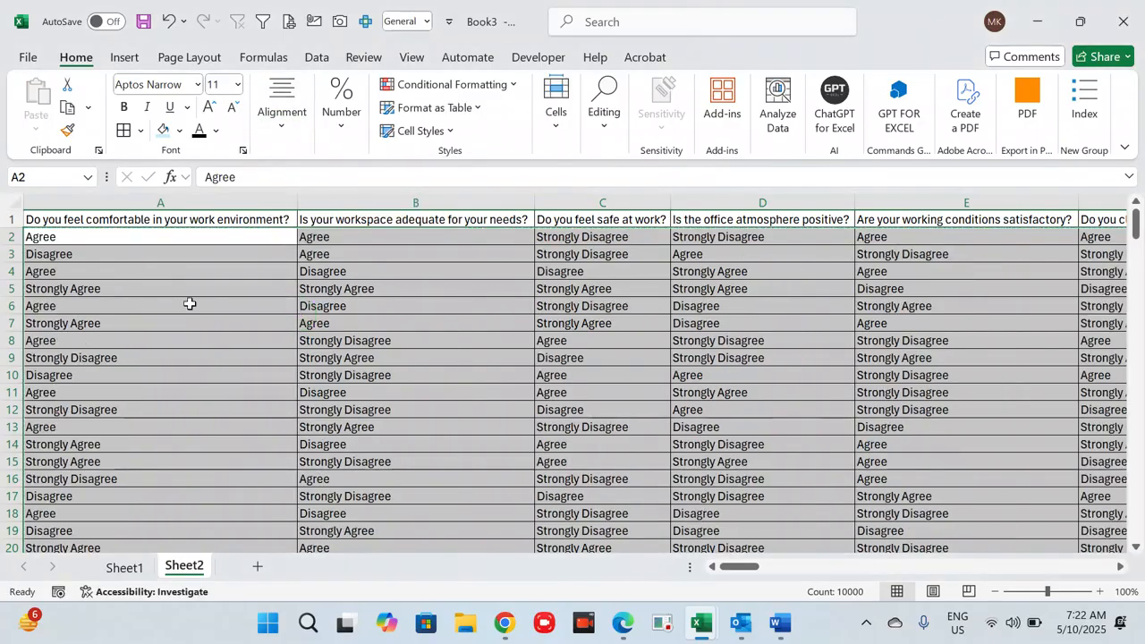
# Fill the whole row of question headers, A1:AX1, with the lightest tint of the bright blue theme color.
pyautogui.click(133, 290)
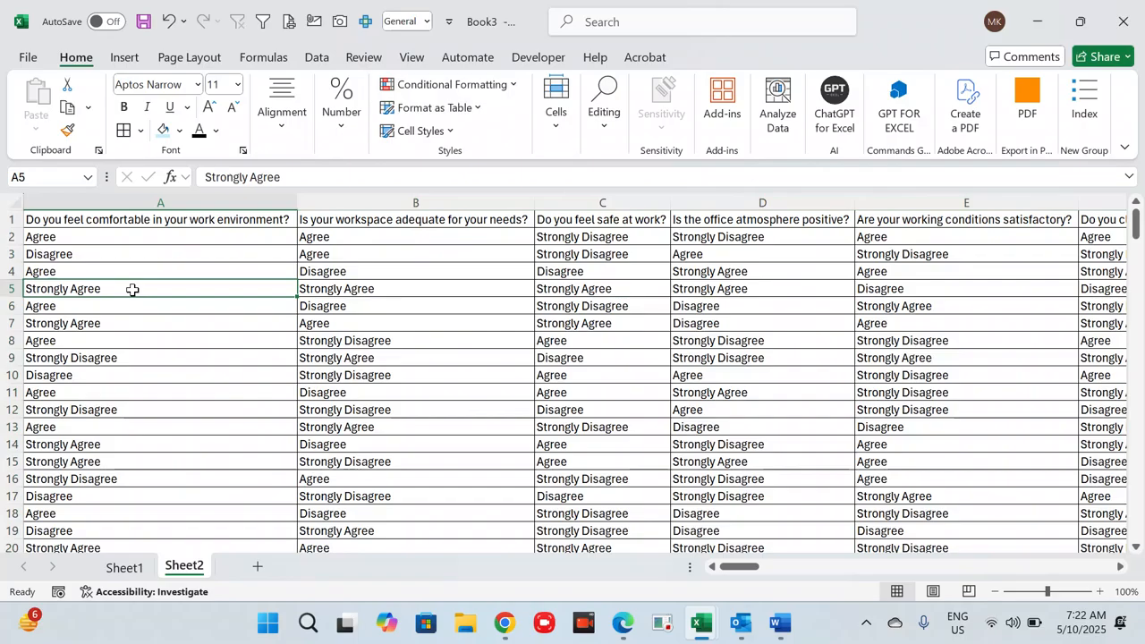
pyautogui.press('Right')
pyautogui.press('Right')
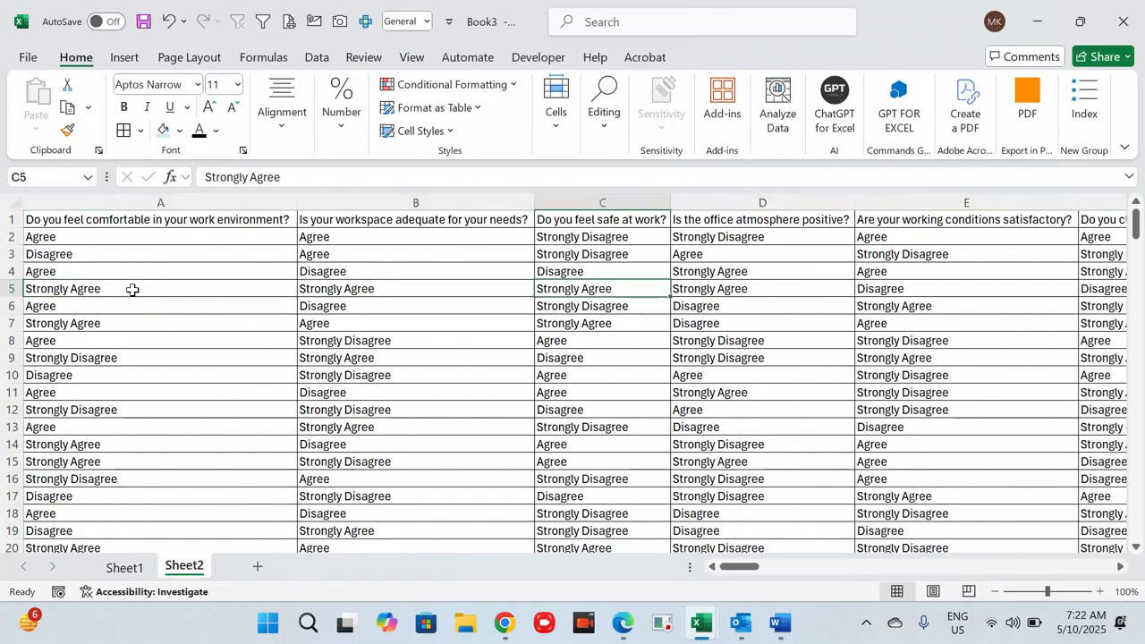
pyautogui.press('Home')
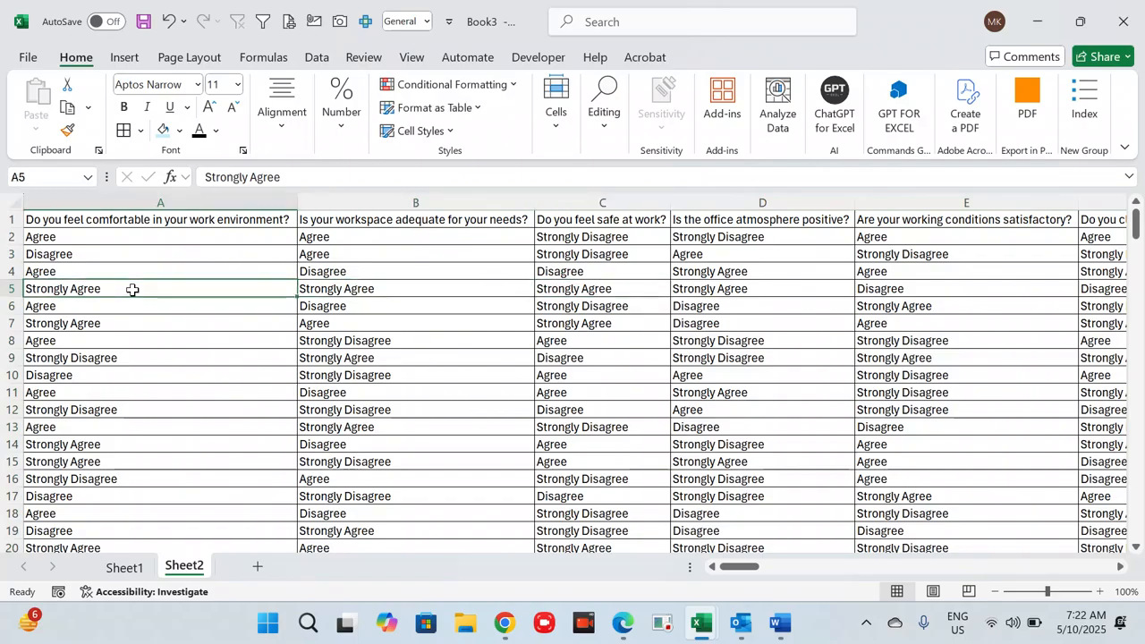
pyautogui.hotkey('ctrl', 'Up')
pyautogui.hotkey('ctrl', 'shift', 'Right')
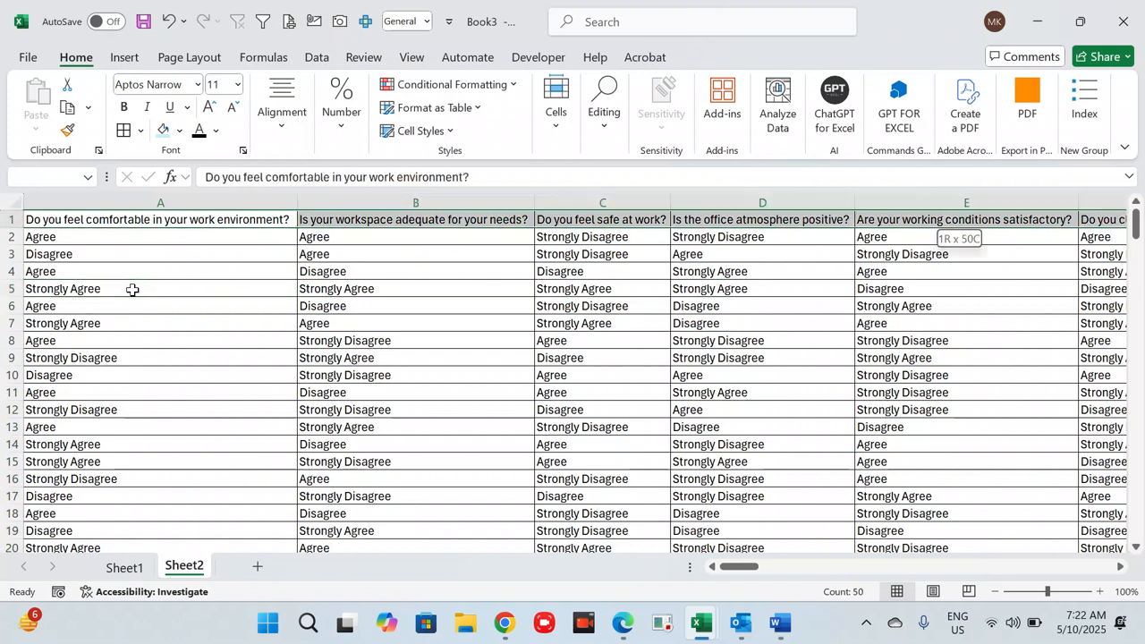
pyautogui.click(179, 130)
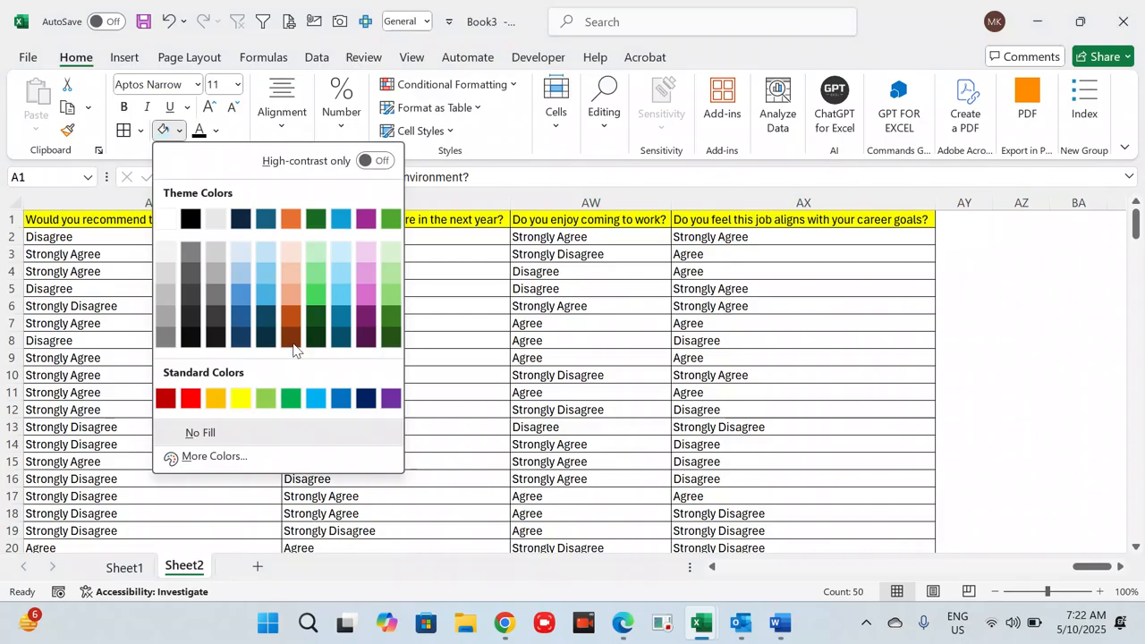
pyautogui.click(340, 255)
pyautogui.hscroll(-15, 340, 256)
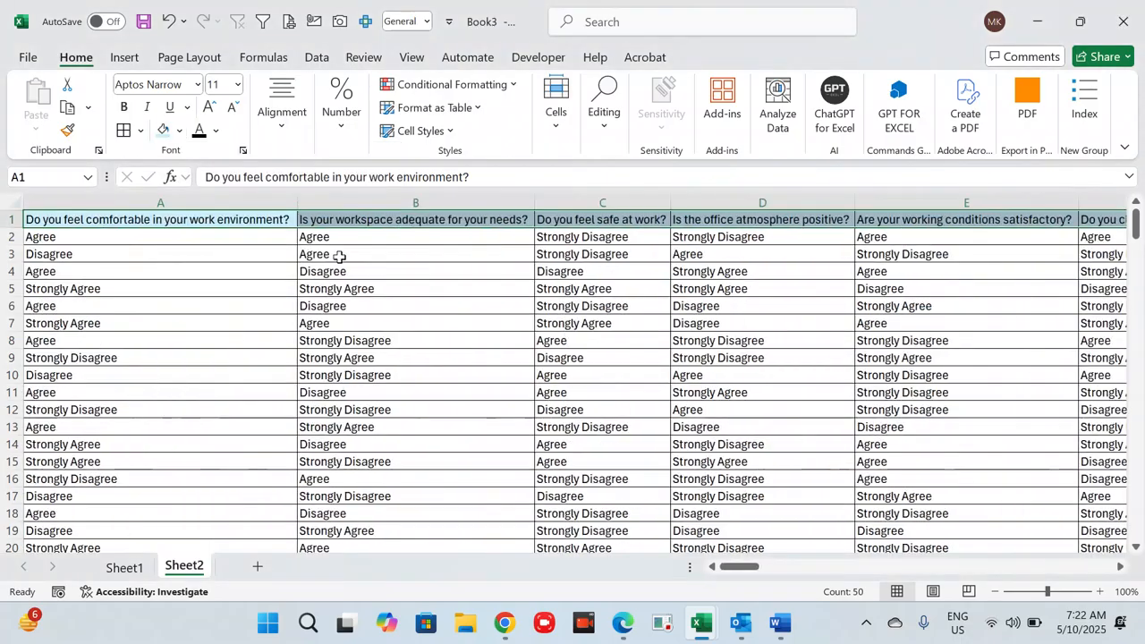
pyautogui.click(386, 309)
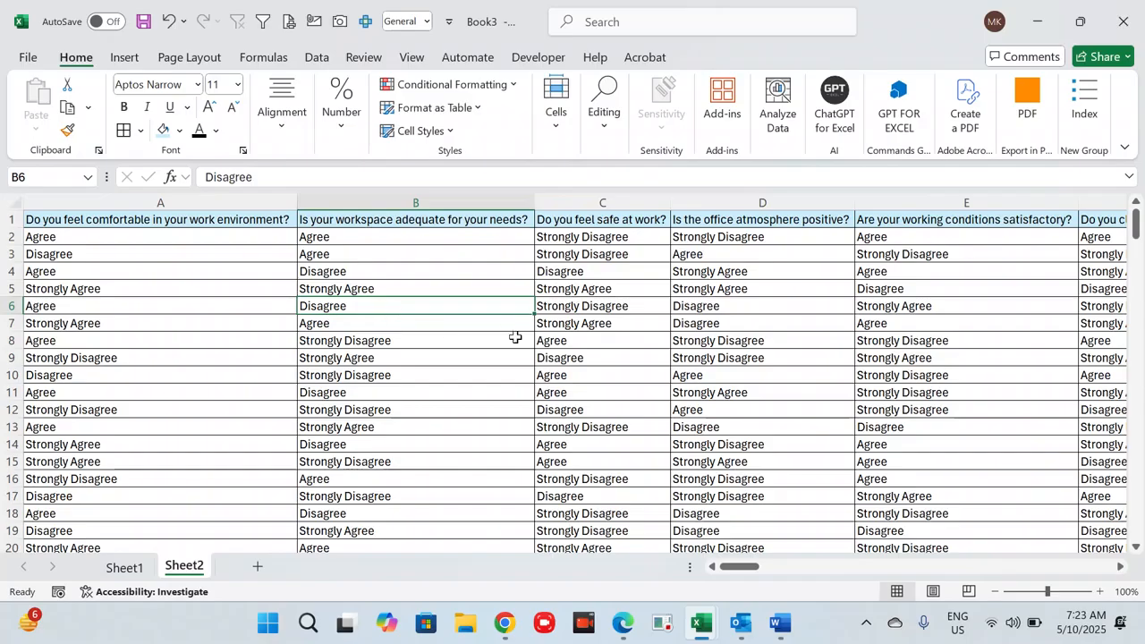
pyautogui.click(486, 358)
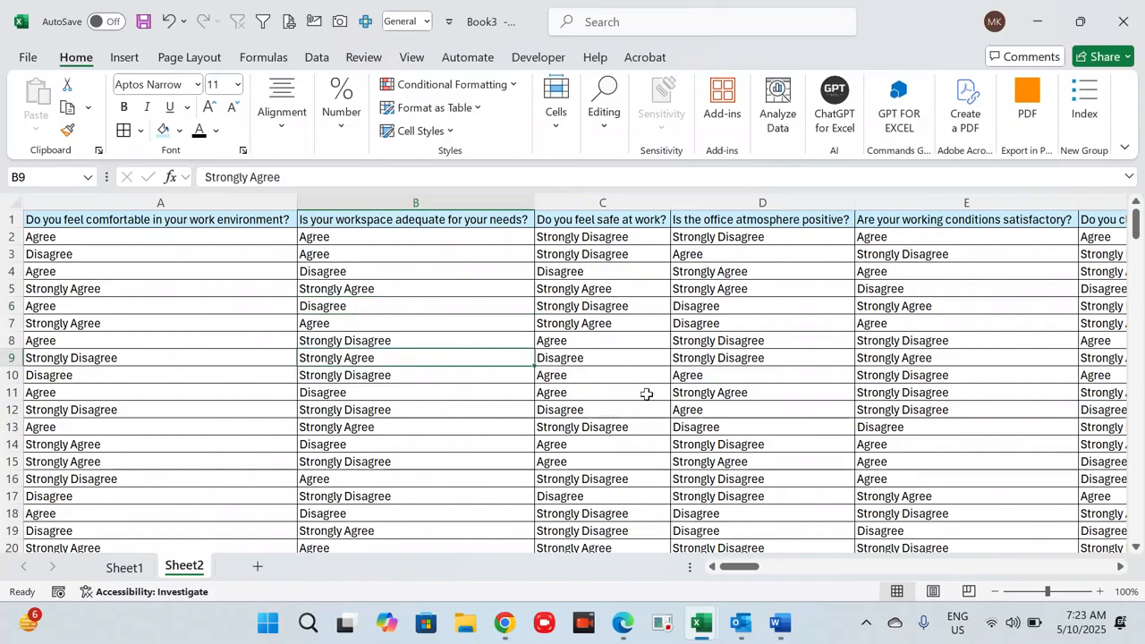
pyautogui.click(579, 358)
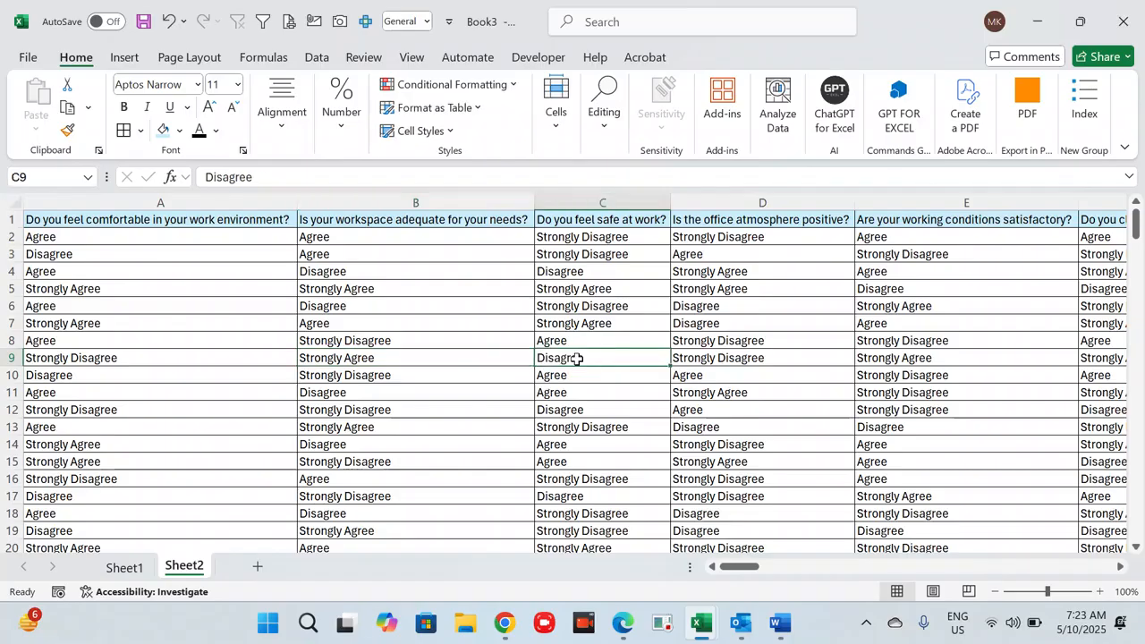
pyautogui.click(486, 358)
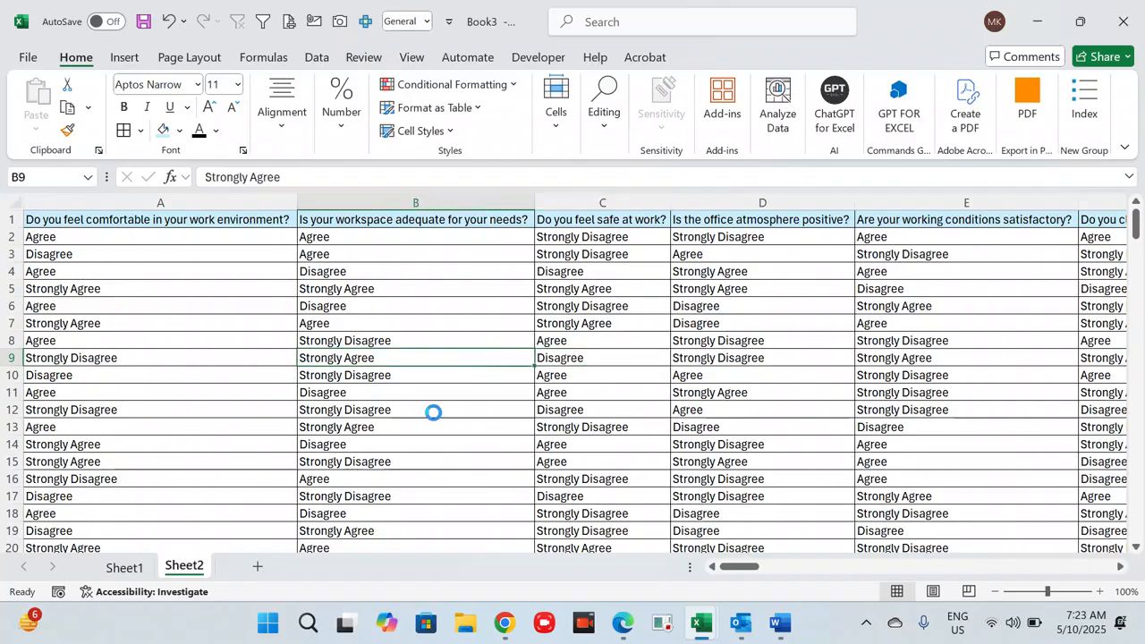
# Convert the survey data A1:AX201 into a table with headers and apply the black-header table style with grey banded rows.
pyautogui.hotkey('ctrl', 't')
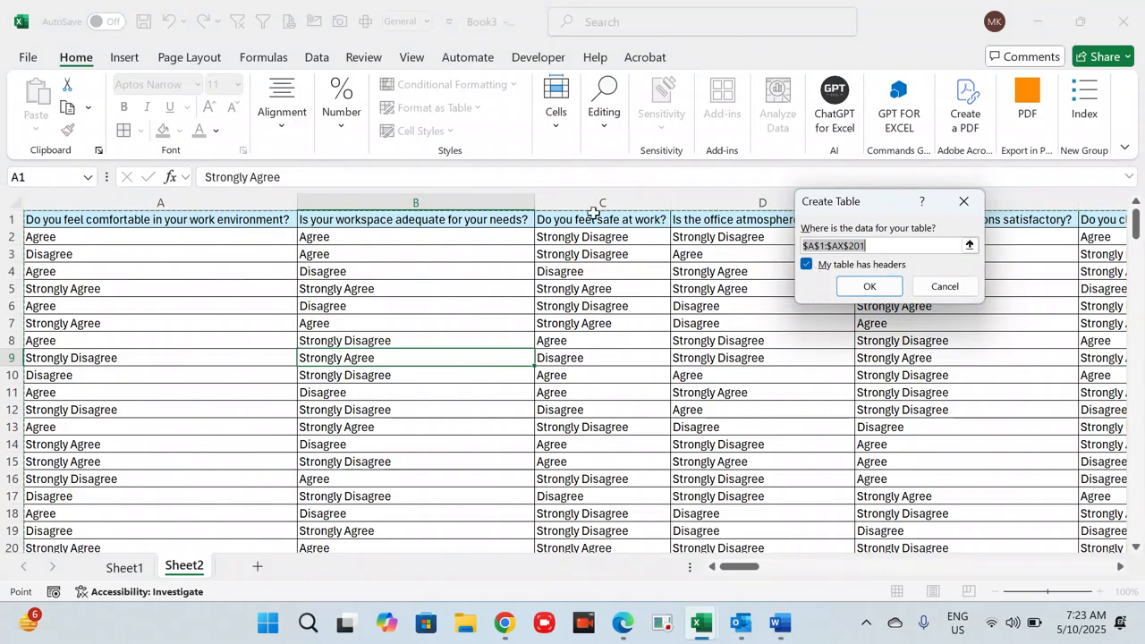
pyautogui.click(861, 285)
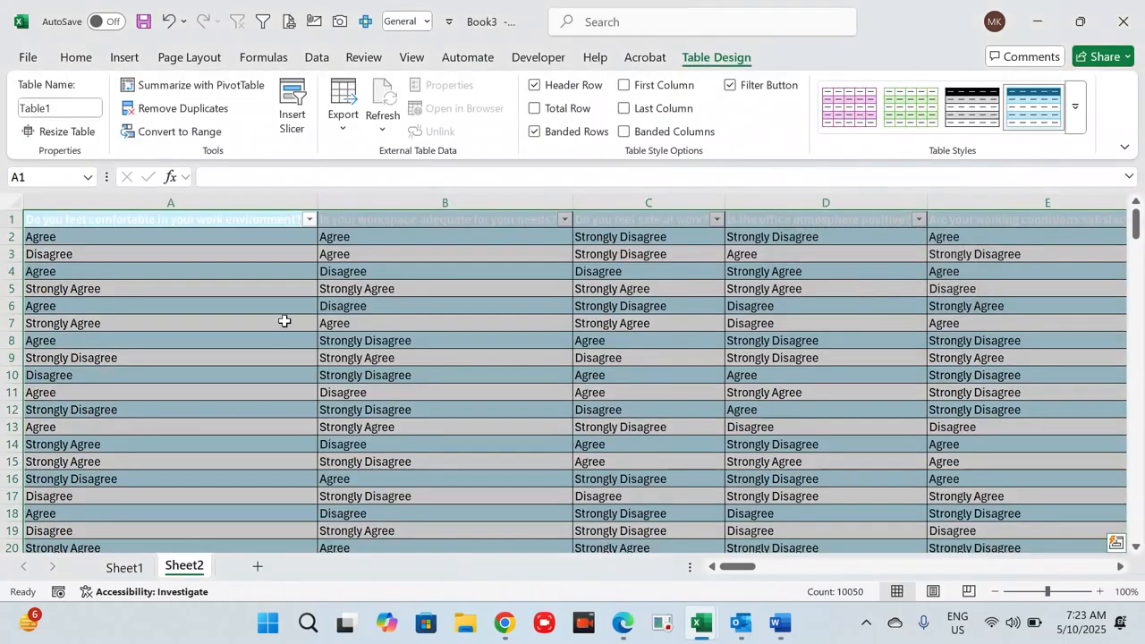
pyautogui.click(973, 106)
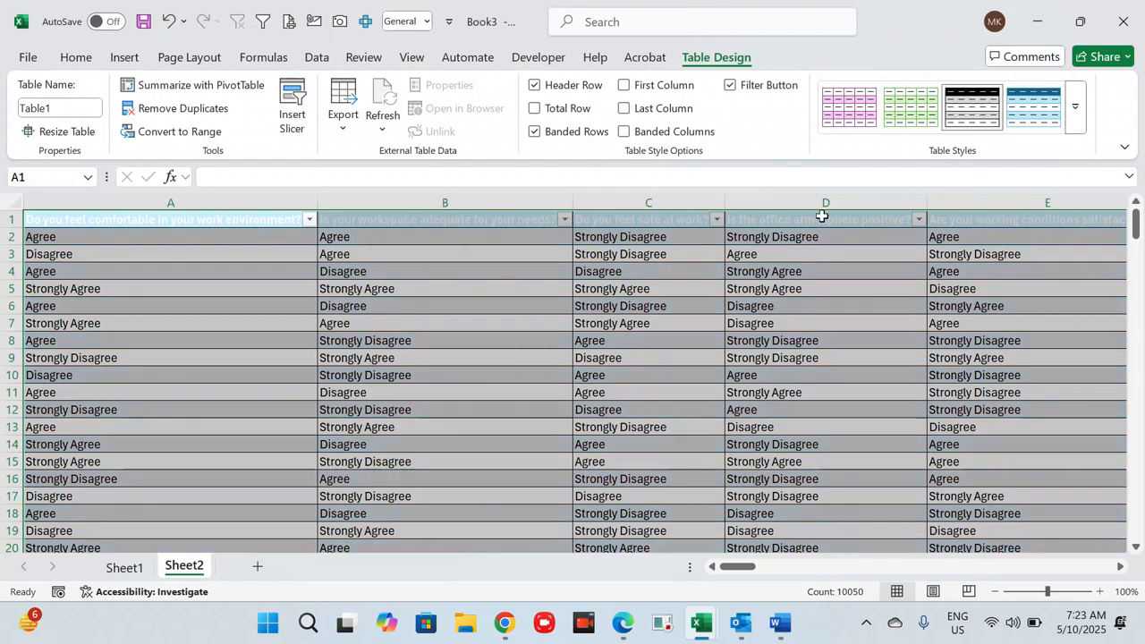
pyautogui.scroll(-11, 466, 454)
pyautogui.scroll(11, 466, 457)
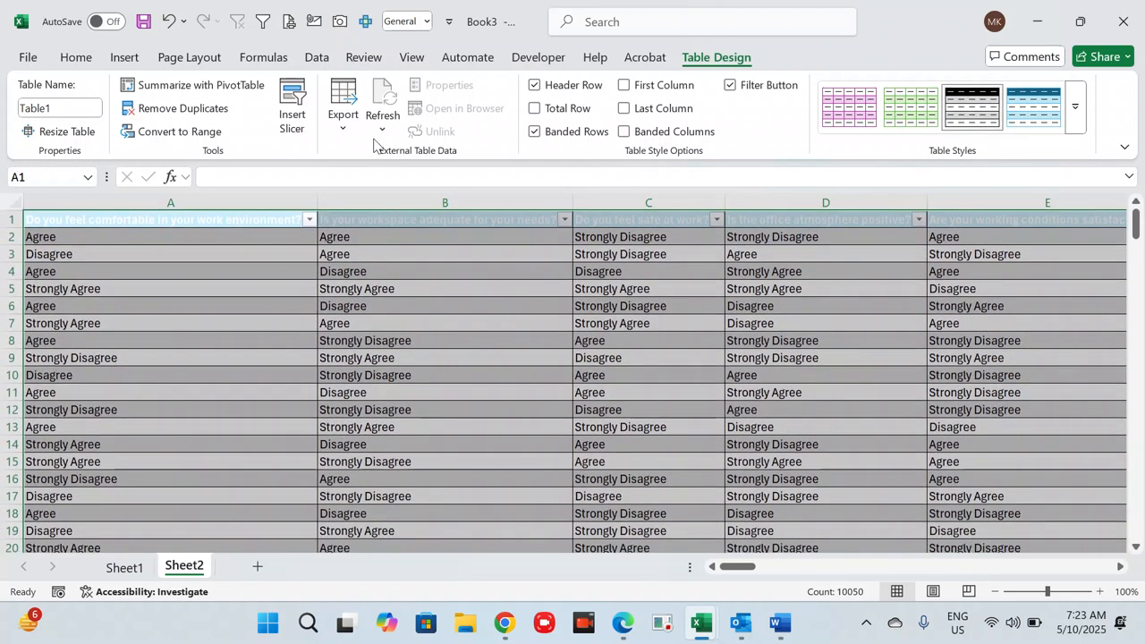
# Load the survey response table from the worksheet into Power Query Editor.
pyautogui.click(317, 58)
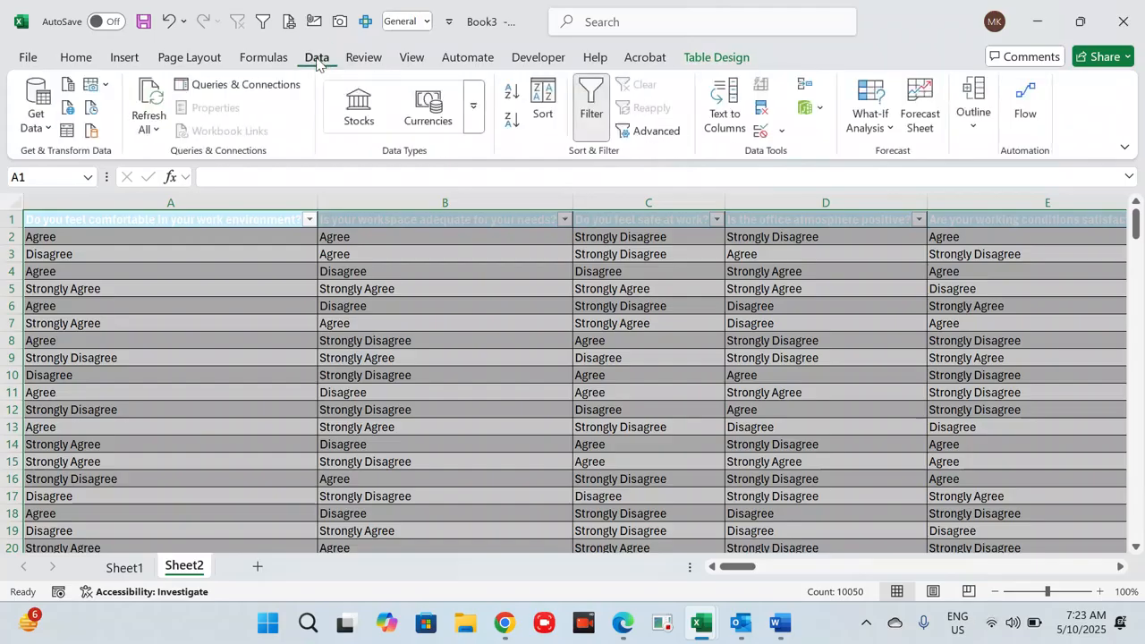
pyautogui.click(67, 131)
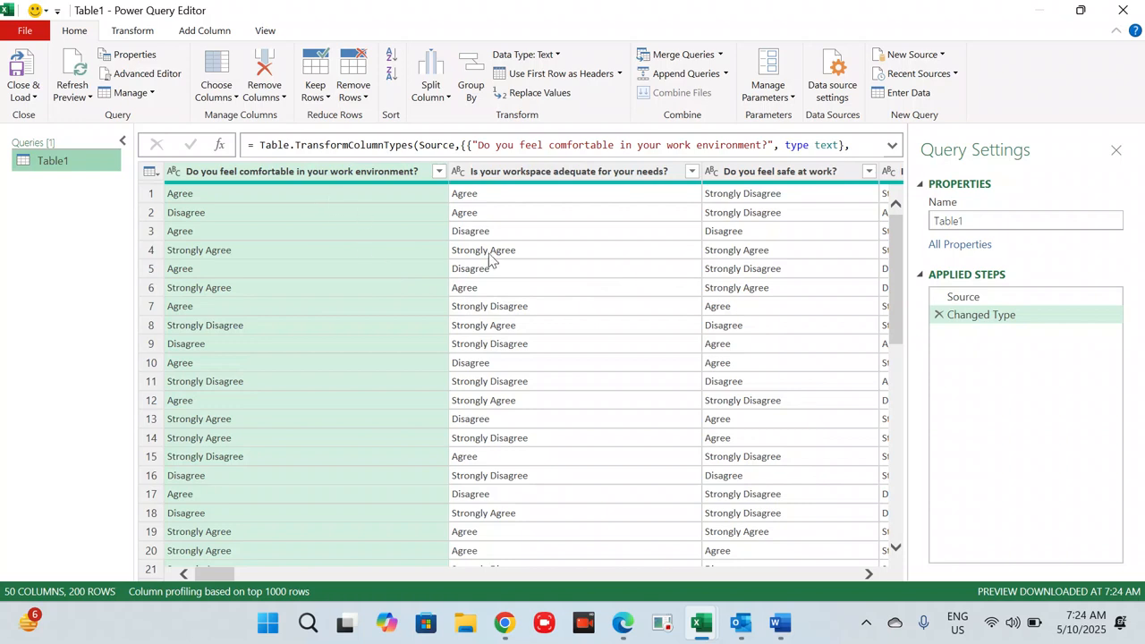
pyautogui.click(488, 253)
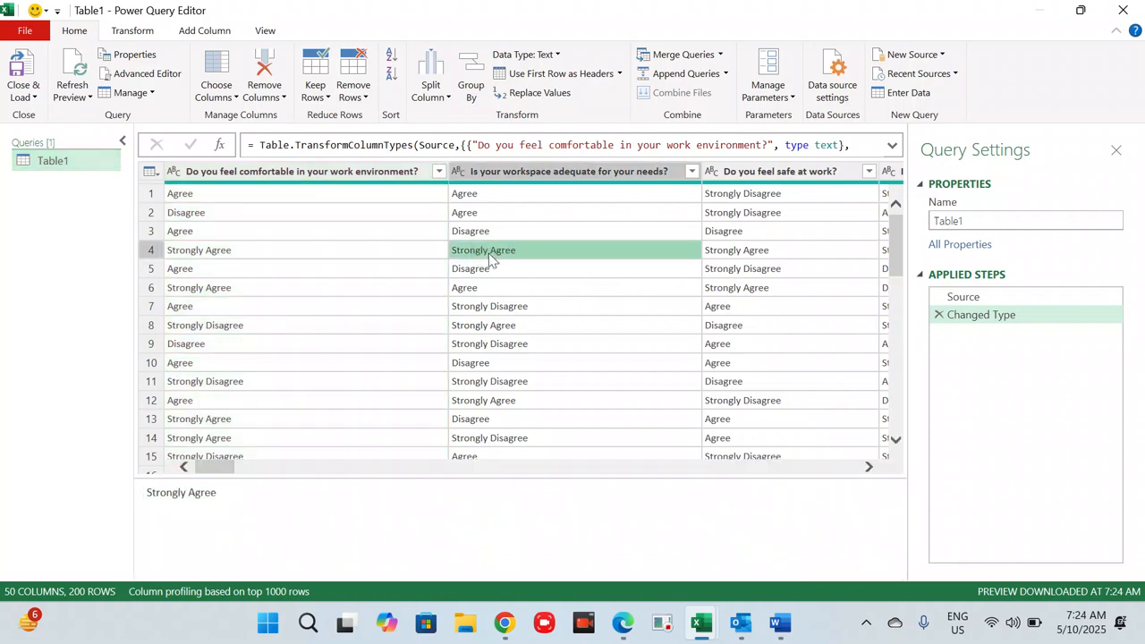
# Select every question column, from the work environment question through the career goals question, and trim their text.
pyautogui.click(319, 174)
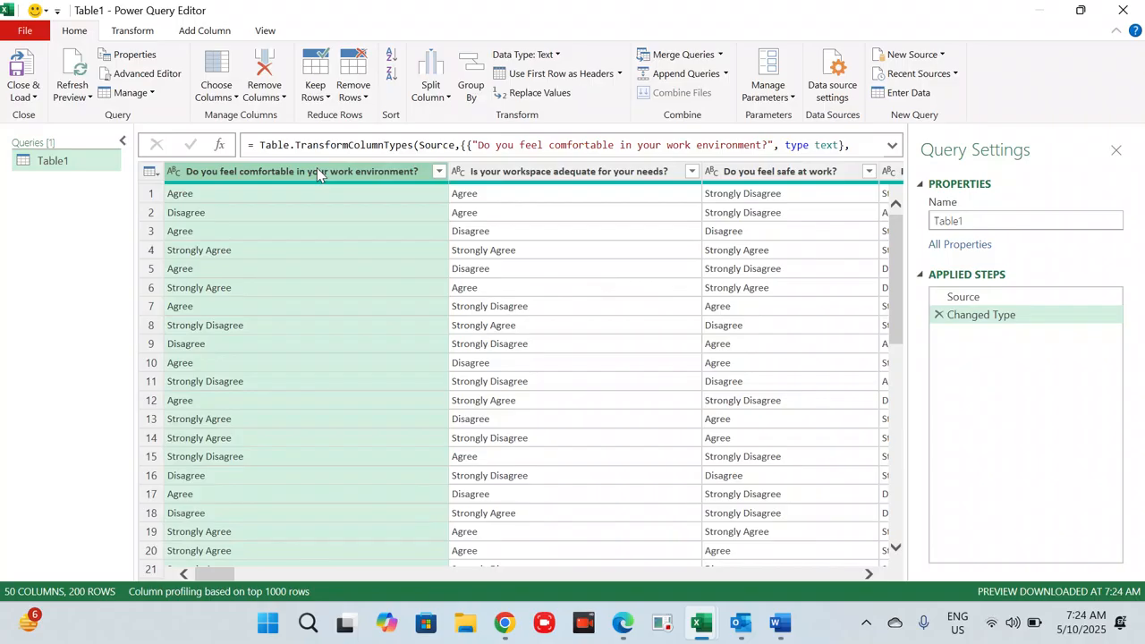
pyautogui.hotkey('shift', 'Right')
pyautogui.hotkey('shift', 'Right')
pyautogui.hotkey('shift', 'Right')
pyautogui.hotkey('shift', 'Right')
pyautogui.hotkey('shift', 'Right')
pyautogui.hotkey('shift', 'Right')
pyautogui.hotkey('shift', 'Right')
pyautogui.hotkey('shift', 'Right')
pyautogui.hotkey('shift', 'Right')
pyautogui.hotkey('shift', 'Right')
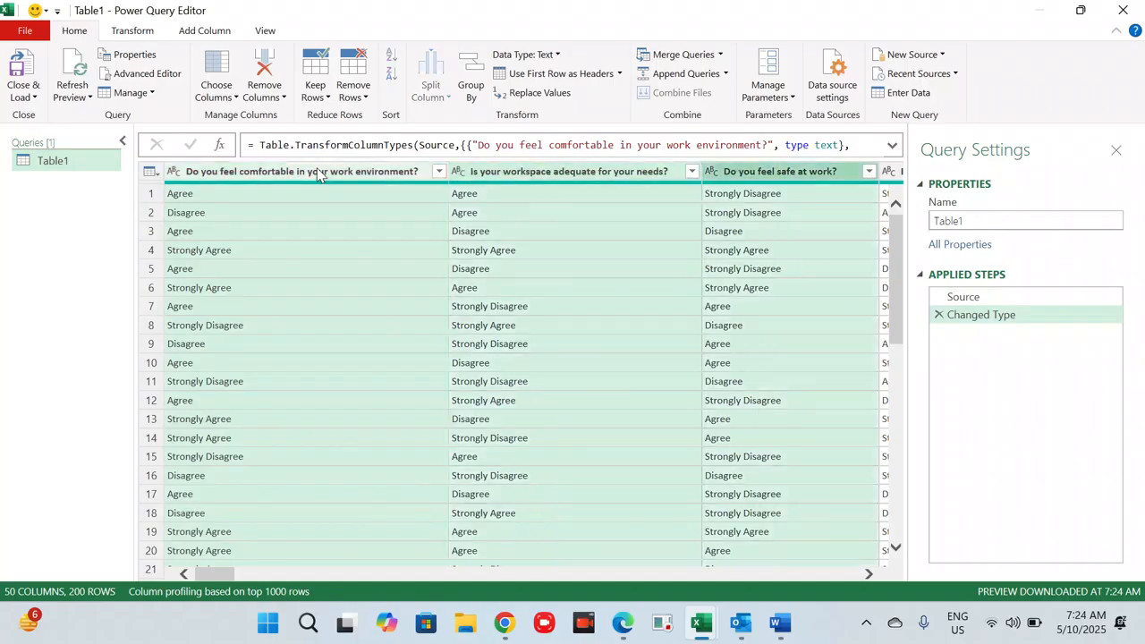
pyautogui.hotkey('shift', 'Right')
pyautogui.hotkey('shift', 'Right')
pyautogui.hotkey('shift', 'Right')
pyautogui.hotkey('shift', 'Right')
pyautogui.hotkey('shift', 'Right')
pyautogui.hotkey('shift', 'Right')
pyautogui.hotkey('shift', 'Right')
pyautogui.hotkey('shift', 'Right')
pyautogui.hotkey('shift', 'Right')
pyautogui.hotkey('shift', 'Right')
pyautogui.hotkey('shift', 'Right')
pyautogui.hotkey('shift', 'Right')
pyautogui.hotkey('shift', 'Right')
pyautogui.hotkey('shift', 'Right')
pyautogui.hotkey('shift', 'Right')
pyautogui.hotkey('shift', 'Right')
pyautogui.hotkey('shift', 'Right')
pyautogui.hotkey('shift', 'Right')
pyautogui.hotkey('shift', 'Right')
pyautogui.hotkey('shift', 'Right')
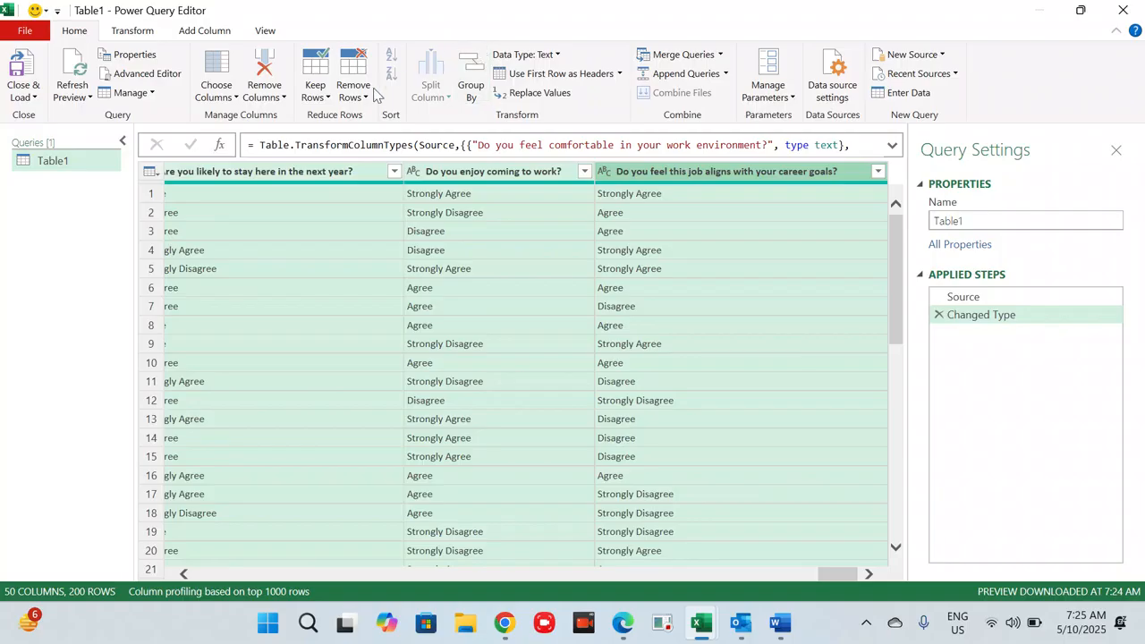
pyautogui.click(133, 32)
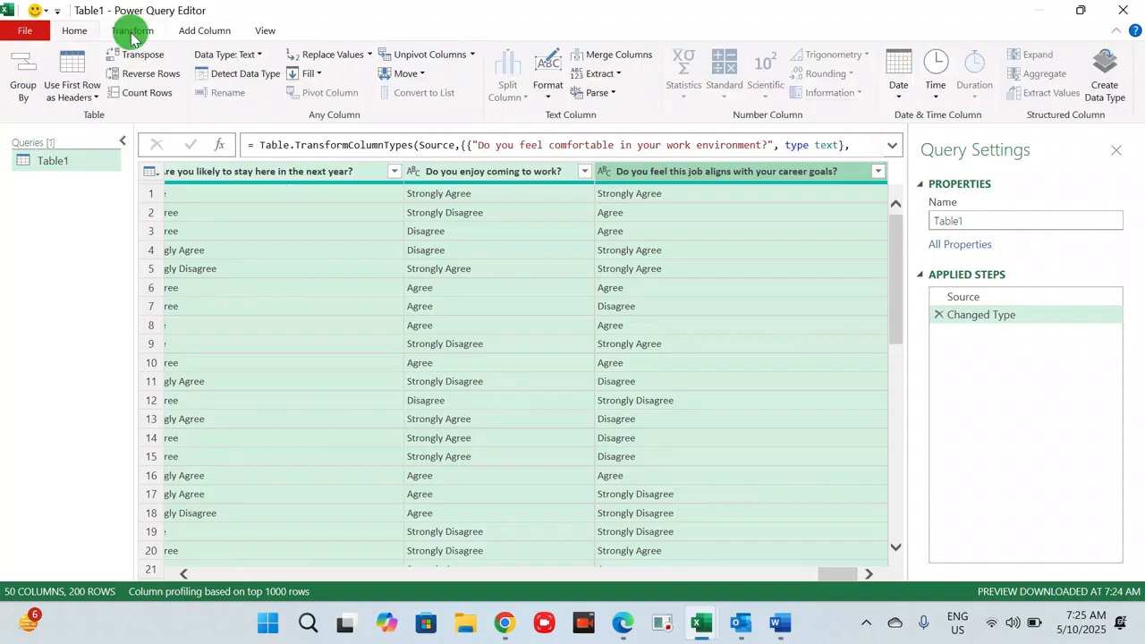
pyautogui.click(548, 100)
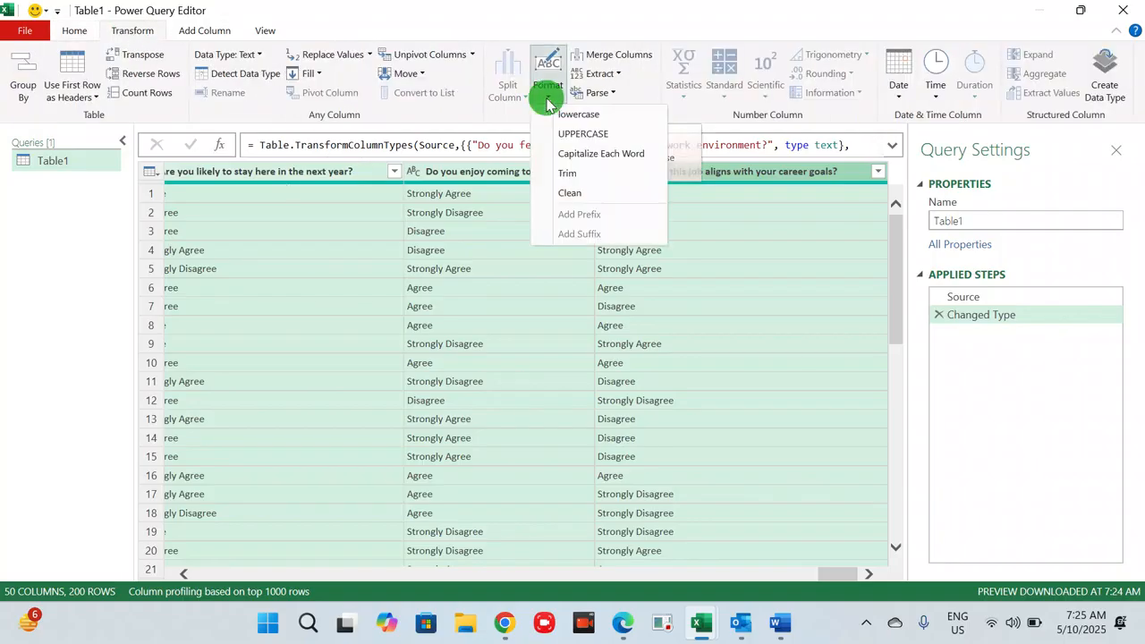
pyautogui.click(573, 175)
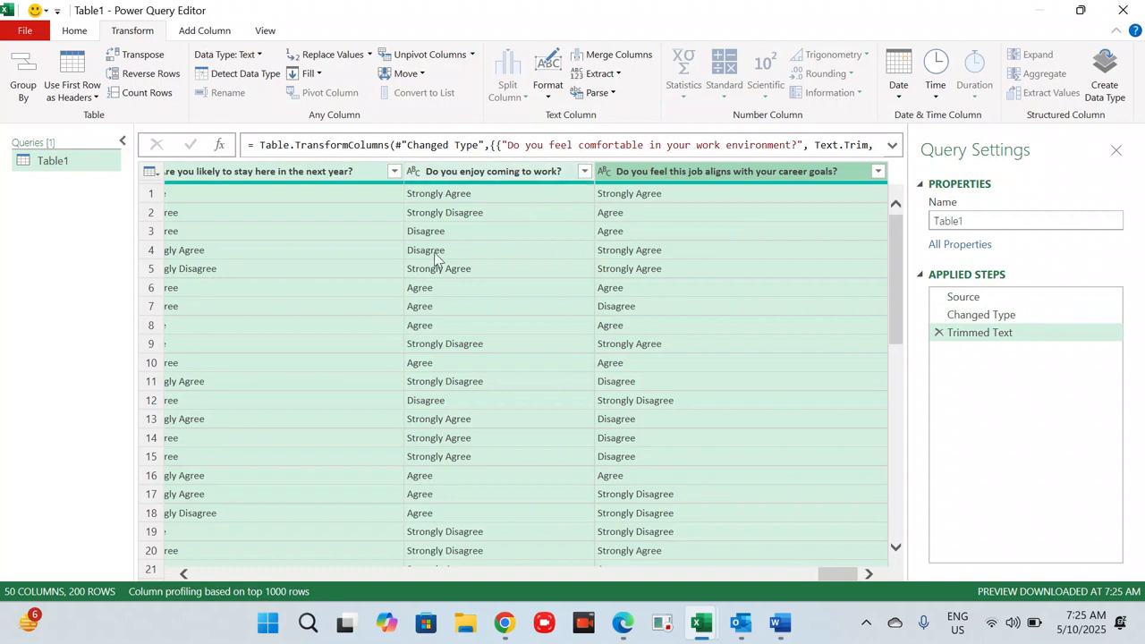
# Unpivot all the selected question columns into Attribute and Value columns.
pyautogui.hscroll(-5, 609, 303)
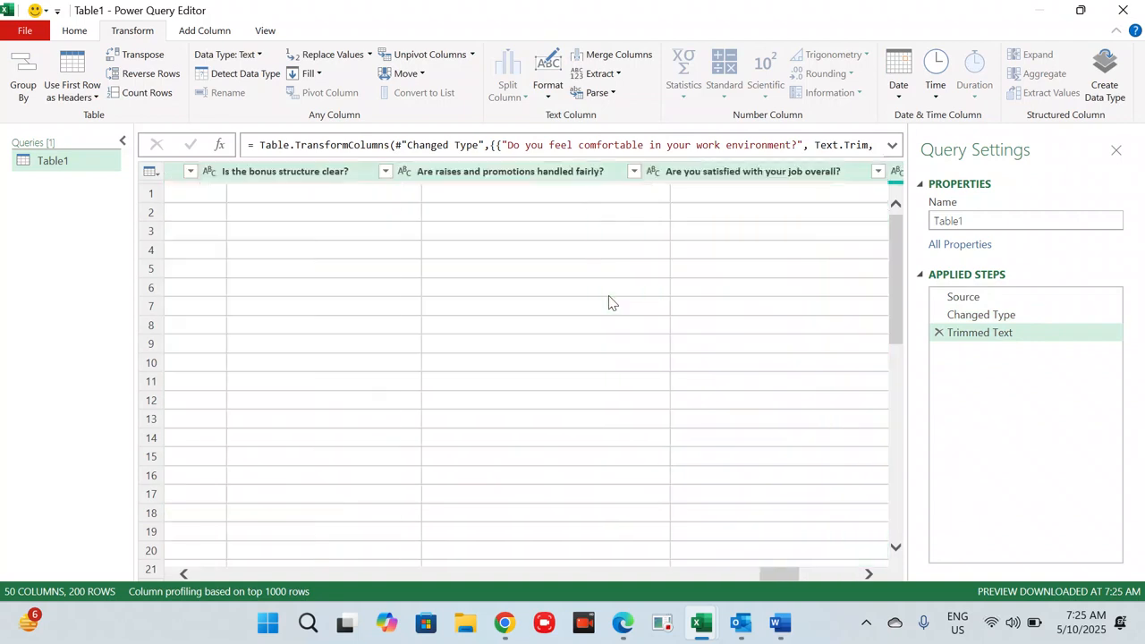
pyautogui.click(134, 32)
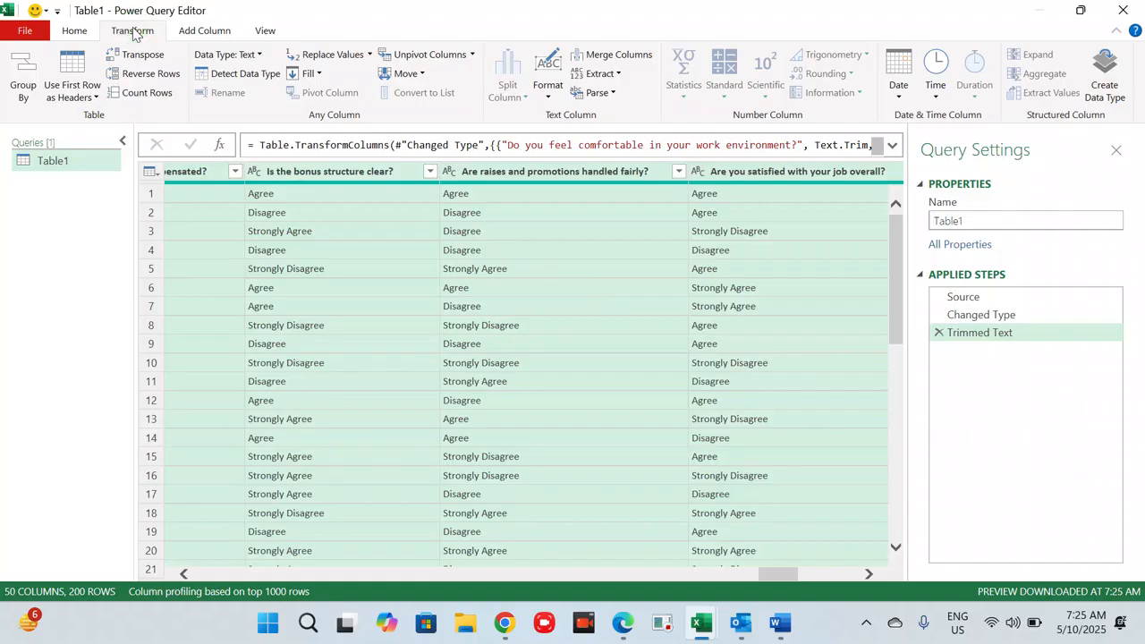
pyautogui.click(429, 55)
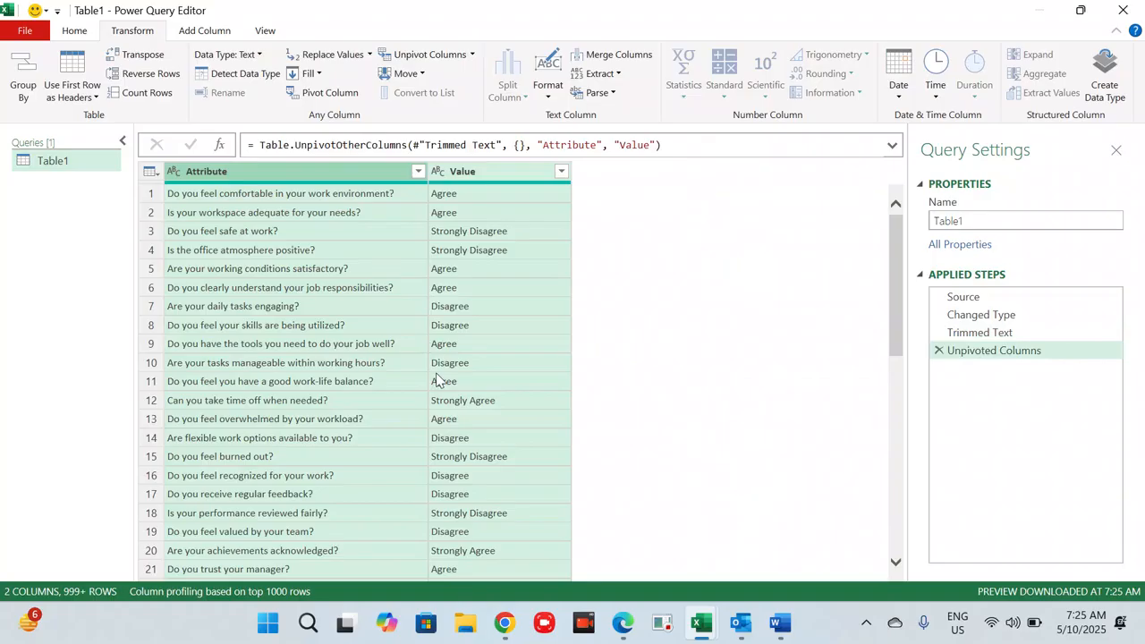
# Review the unpivoted rows, and close and load the query into a new worksheet.
pyautogui.scroll(-10, 438, 380)
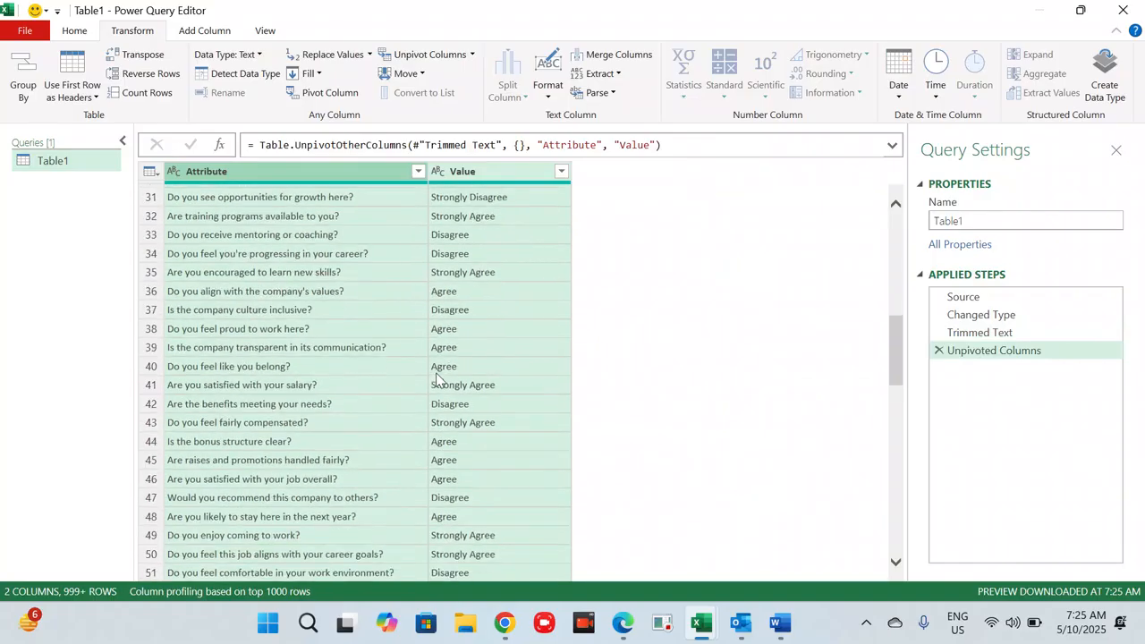
pyautogui.scroll(-4, 438, 380)
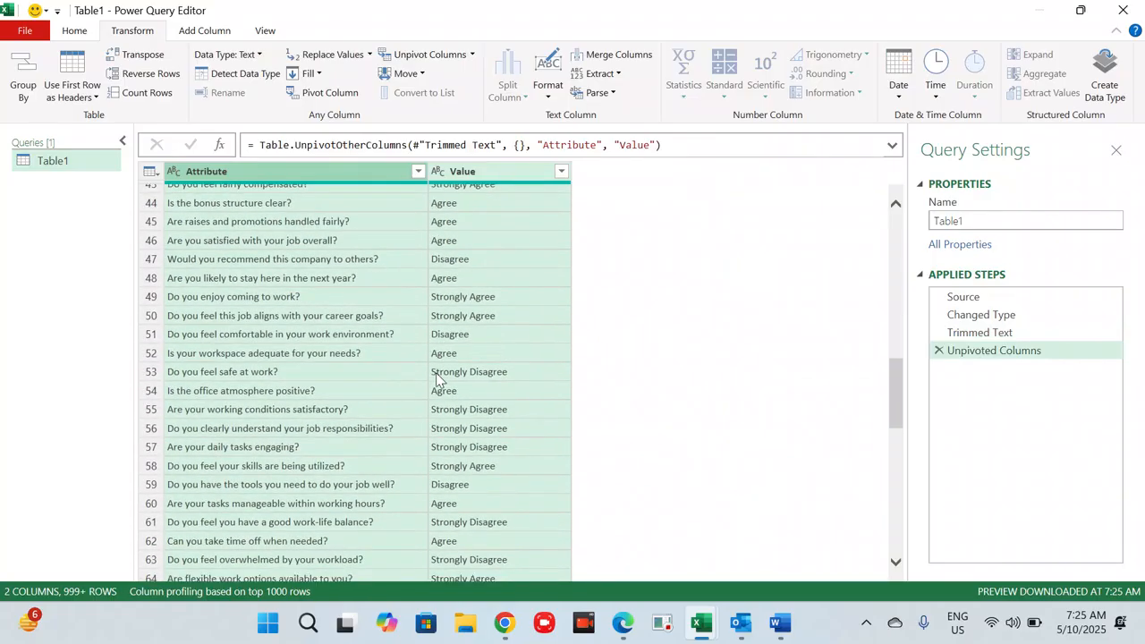
pyautogui.scroll(10, 381, 377)
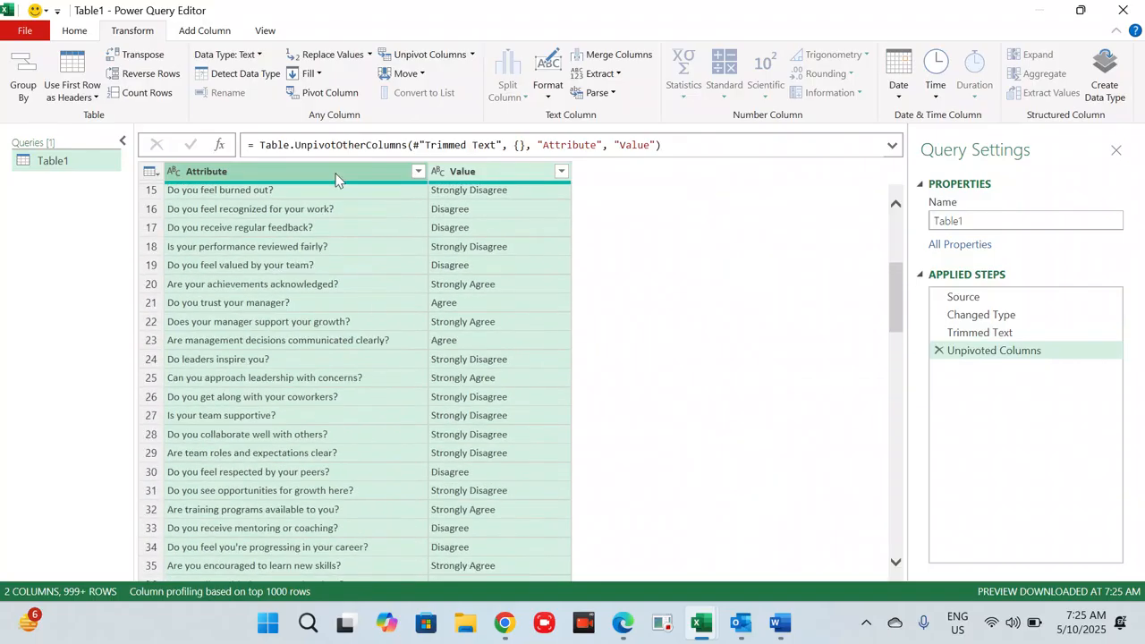
pyautogui.click(74, 33)
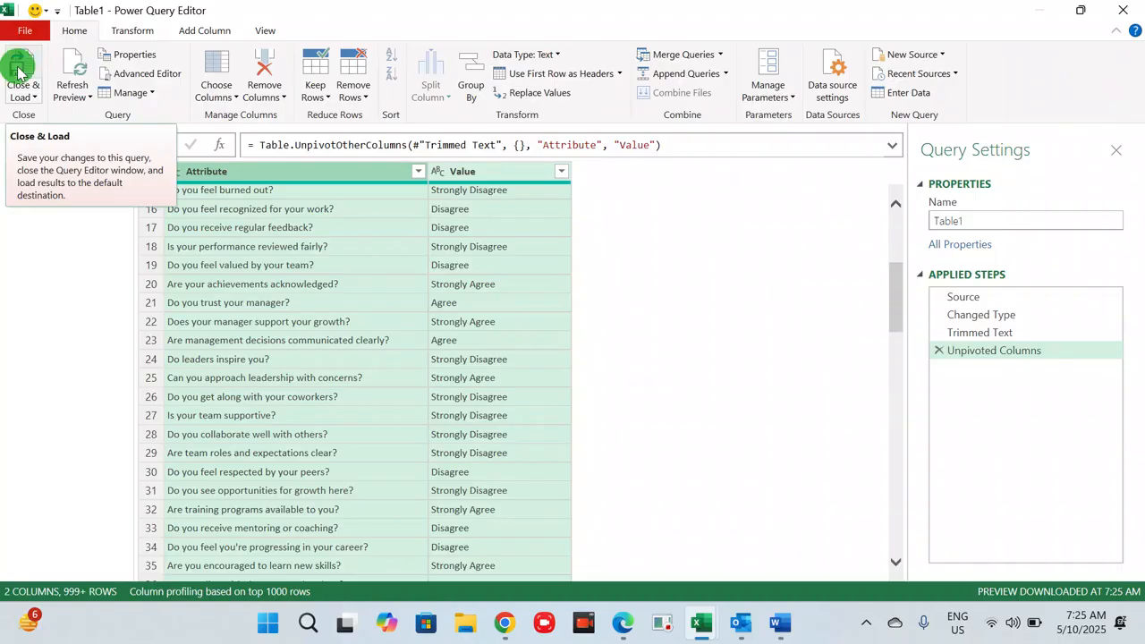
pyautogui.click(19, 72)
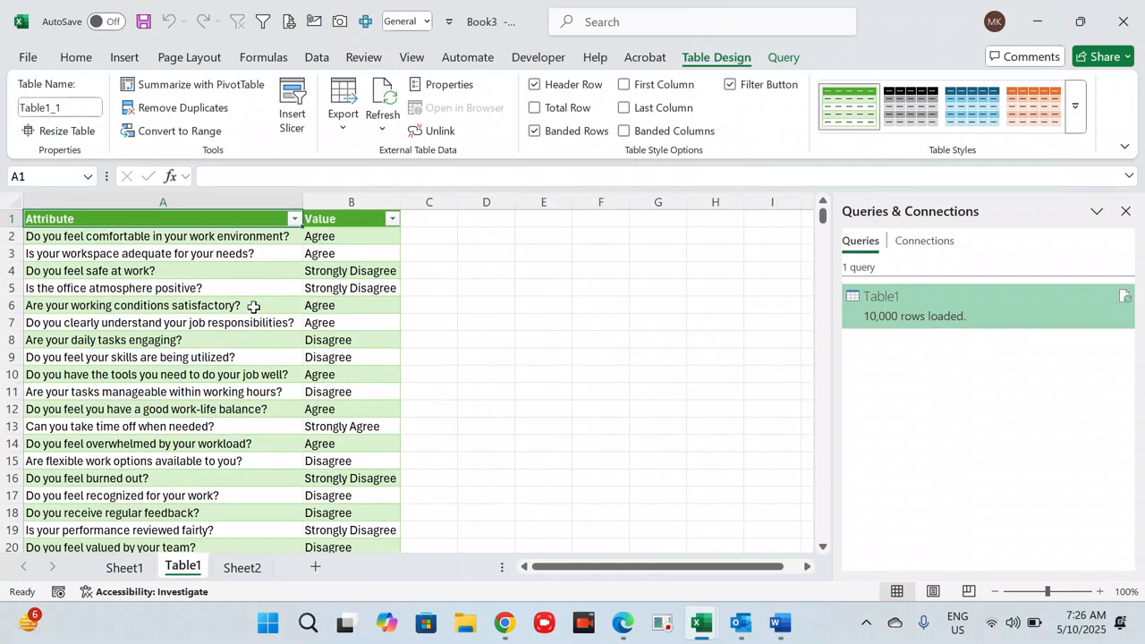
# Go to the last row of the loaded Attribute and Value table to check where the data ends.
pyautogui.click(208, 320)
pyautogui.hotkey('ctrl', 'Down')
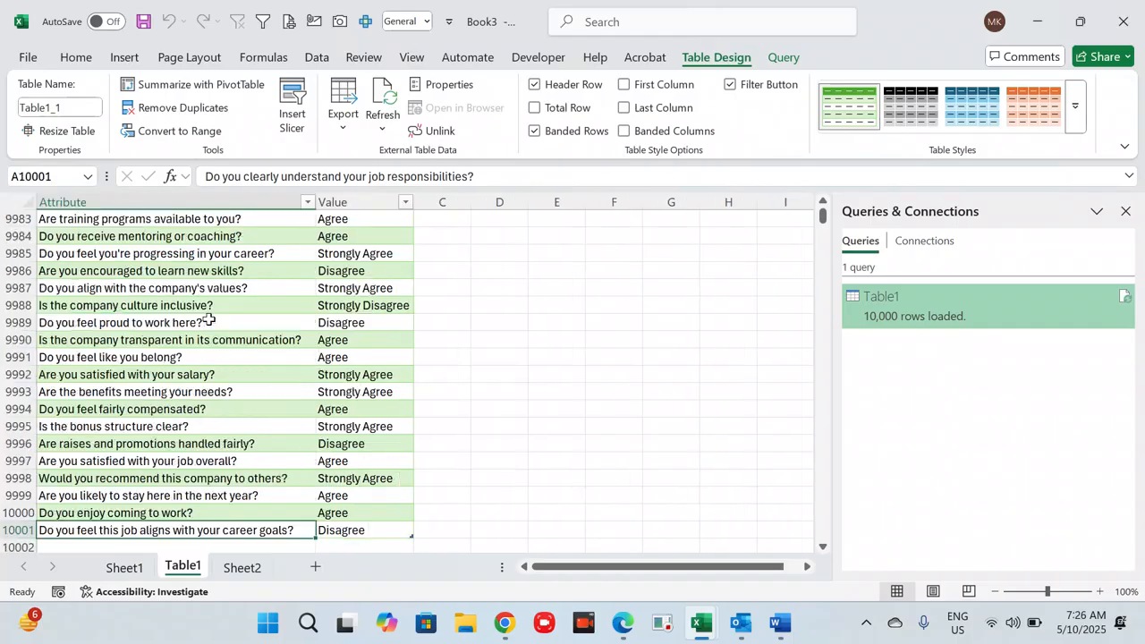
pyautogui.press('Down')
pyautogui.press('Up')
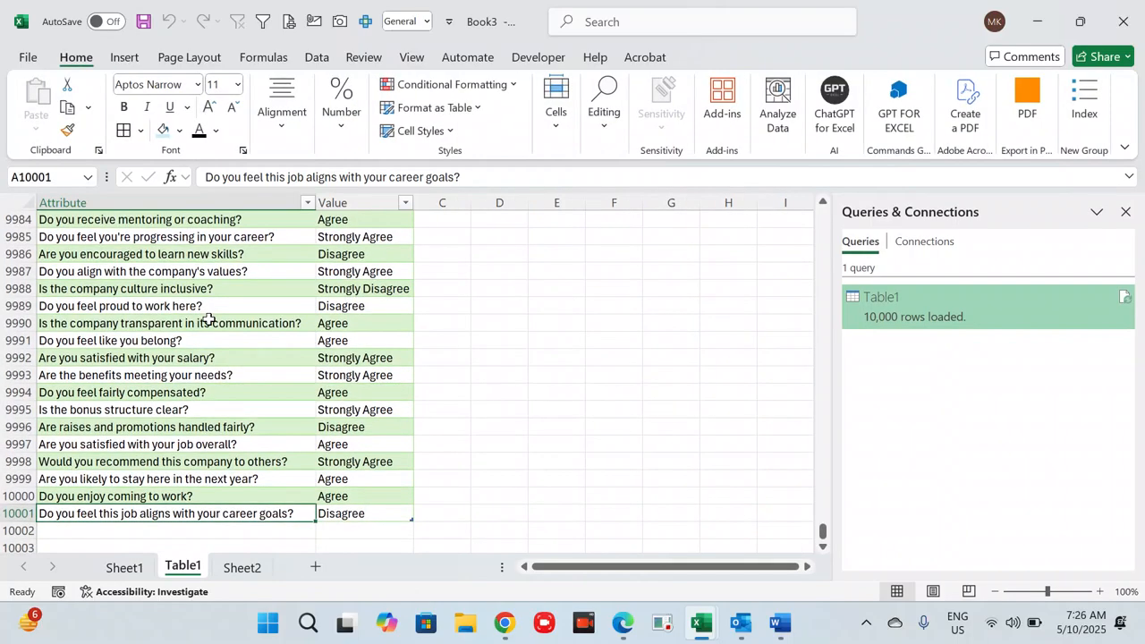
# Calculate =50*200 in cell D10000 as a check on the row count, and clear the cell.
pyautogui.press('Right')
pyautogui.press('Right')
pyautogui.press('Right')
pyautogui.press('Up')
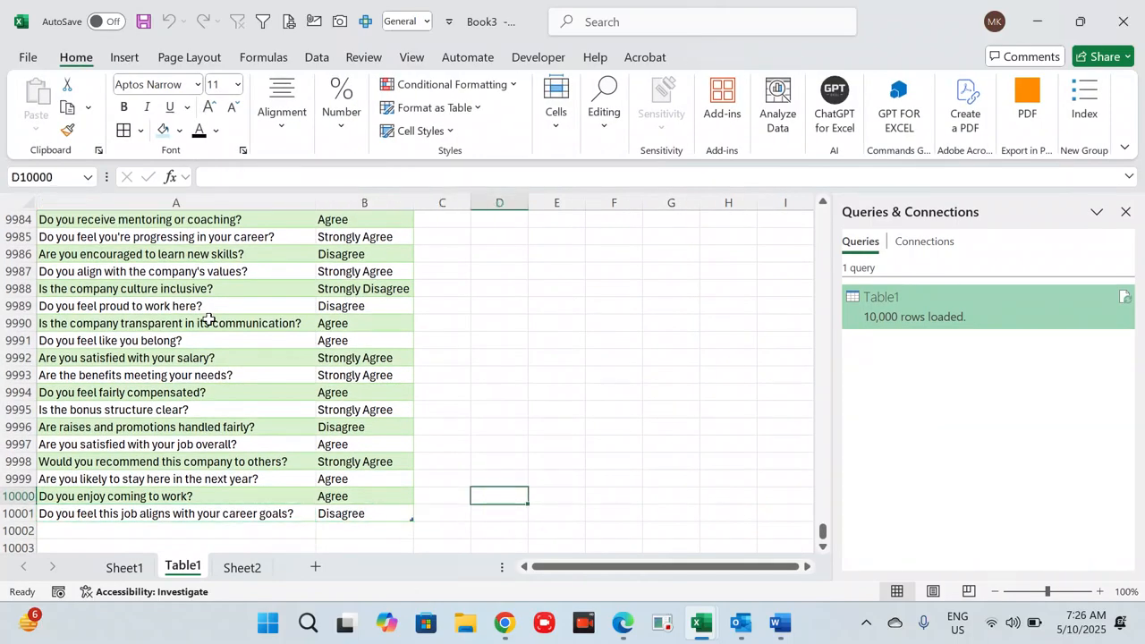
pyautogui.write('=50')
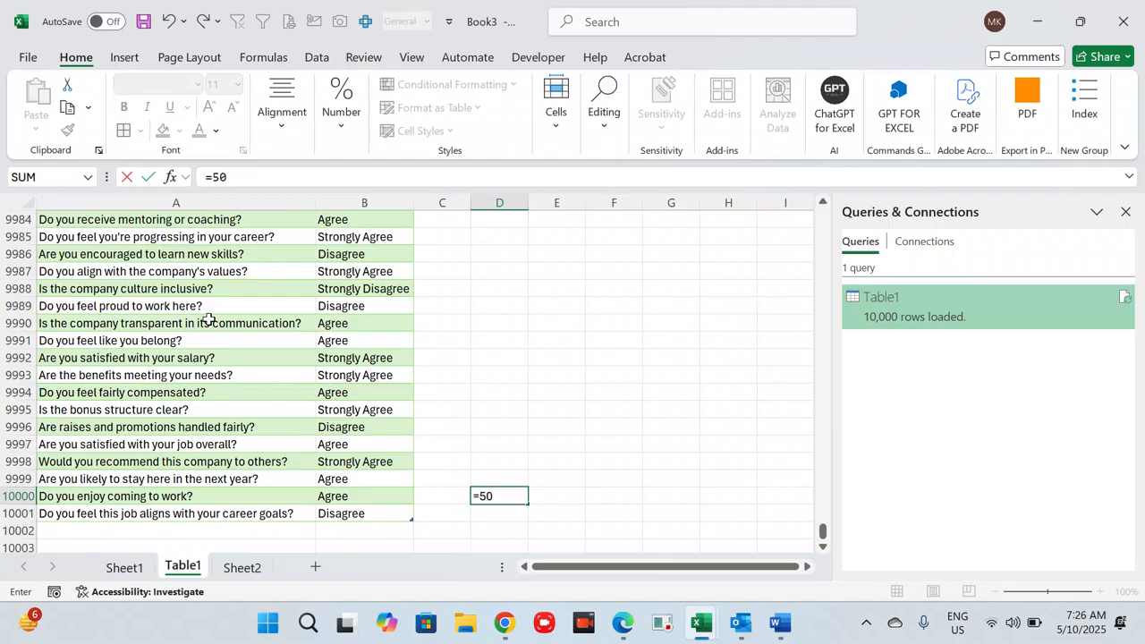
pyautogui.write('*200')
pyautogui.press('Return')
pyautogui.press('Up')
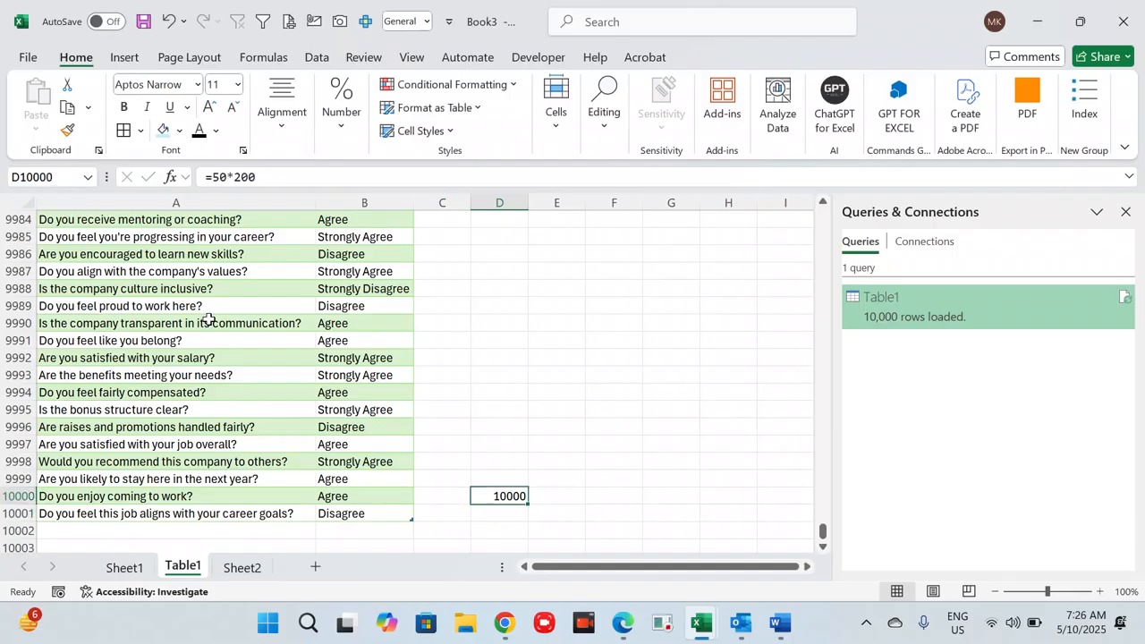
pyautogui.press('Delete')
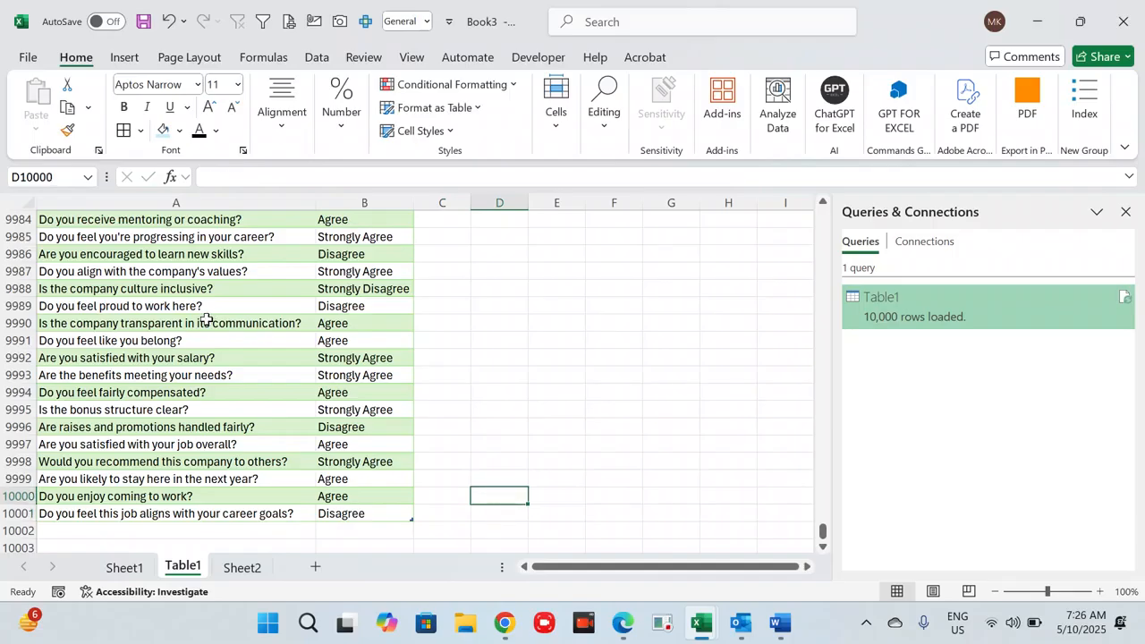
# Insert a PivotTable on a new worksheet from the loaded Attribute and Value table.
pyautogui.click(114, 334)
pyautogui.hotkey('ctrl', 'Home')
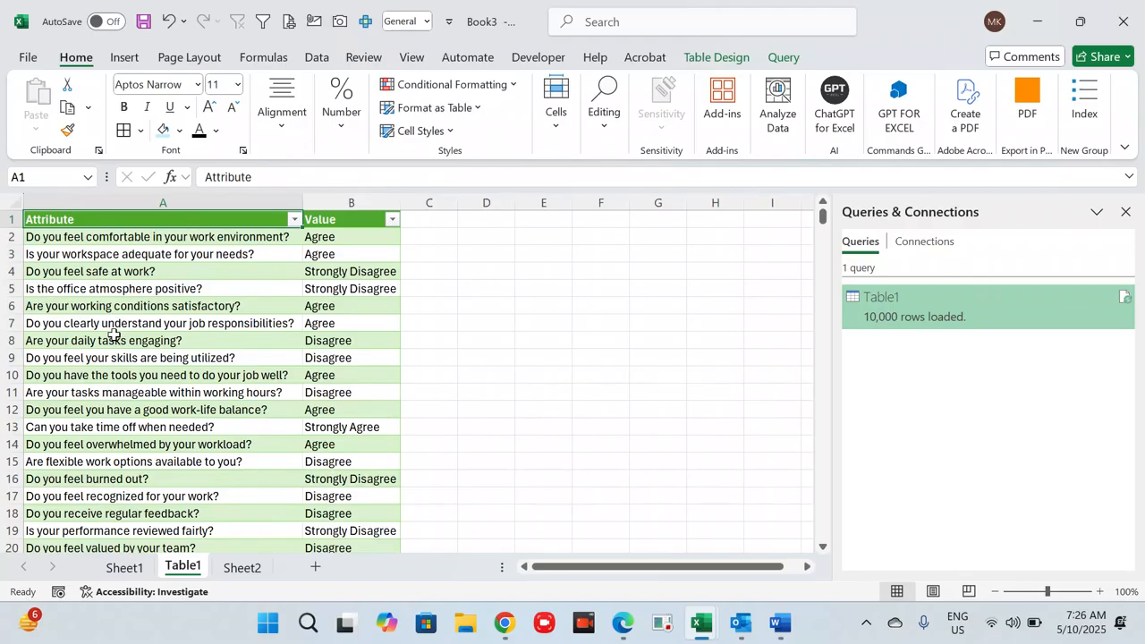
pyautogui.press('alt')
pyautogui.press('n')
pyautogui.press('v')
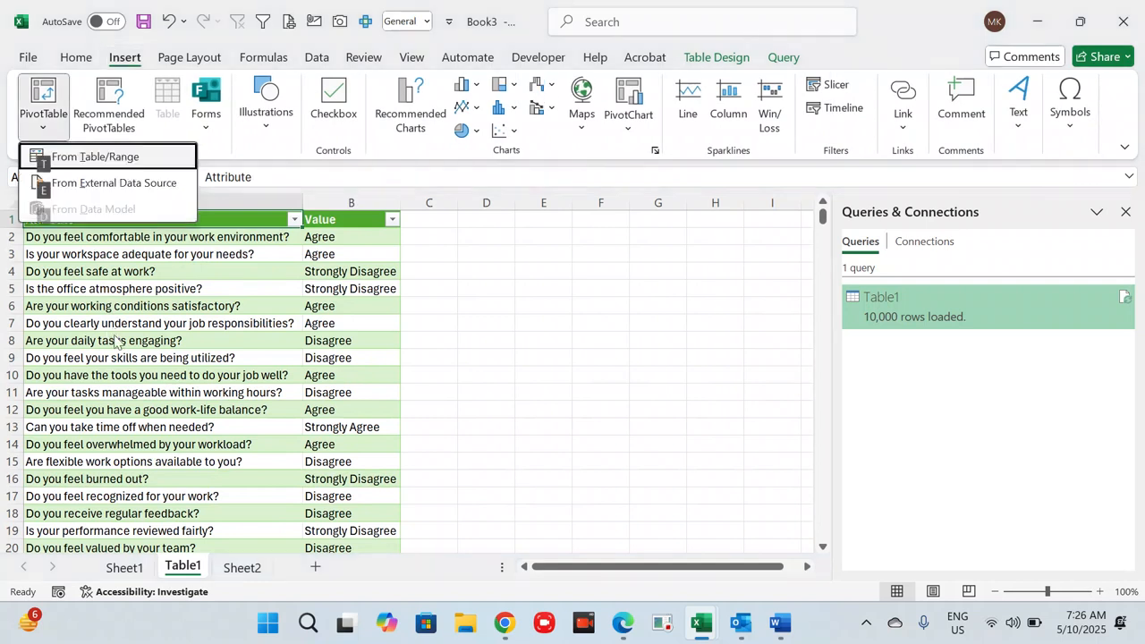
pyautogui.press('t')
pyautogui.press('Return')
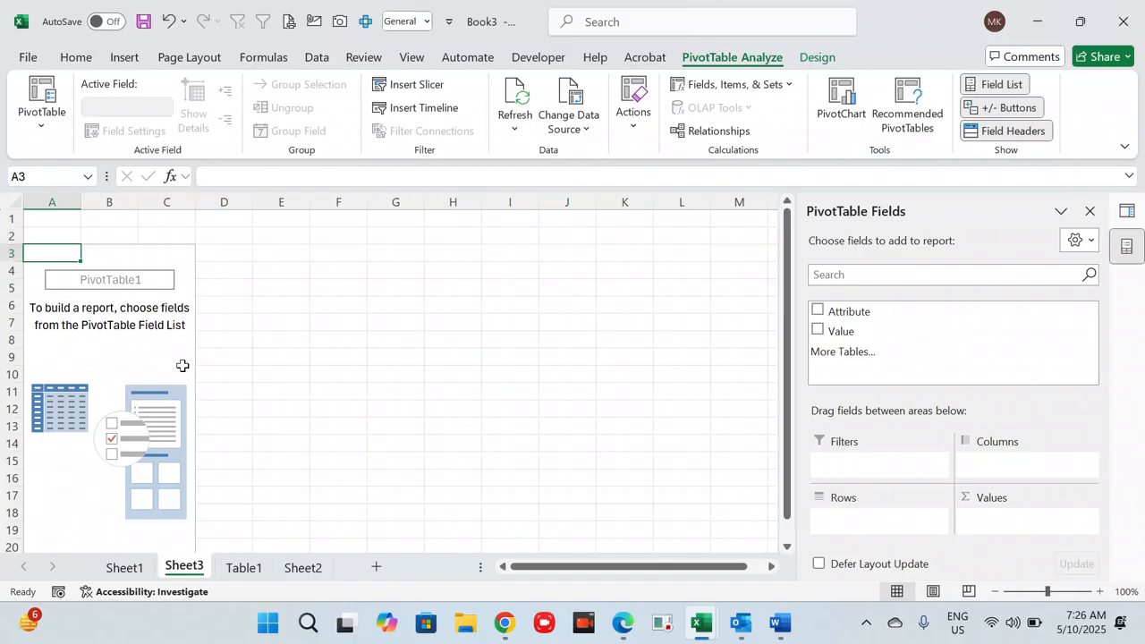
# In the PivotTable options, turn off autofitting column widths on update and enable the classic PivotTable layout.
pyautogui.rightClick(154, 326)
pyautogui.click(245, 477)
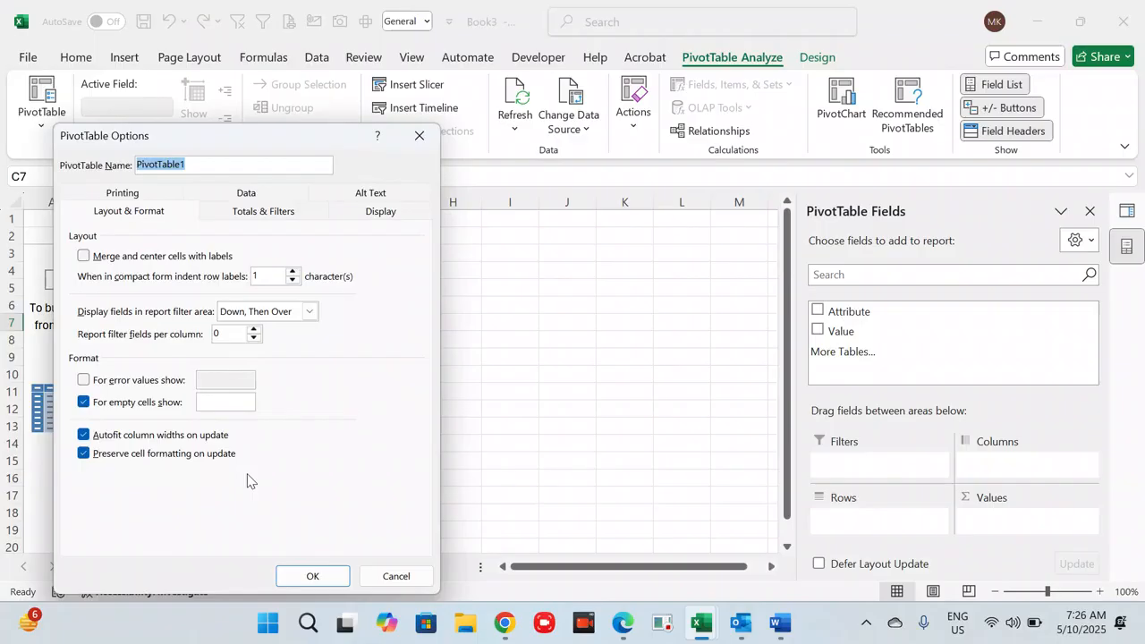
pyautogui.click(123, 438)
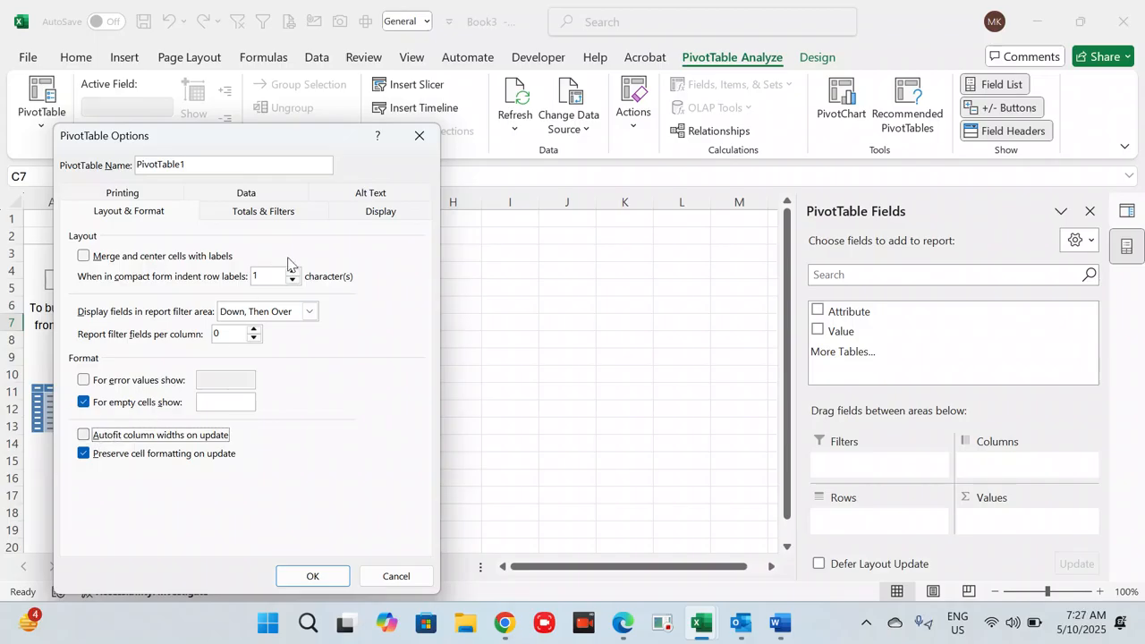
pyautogui.click(384, 215)
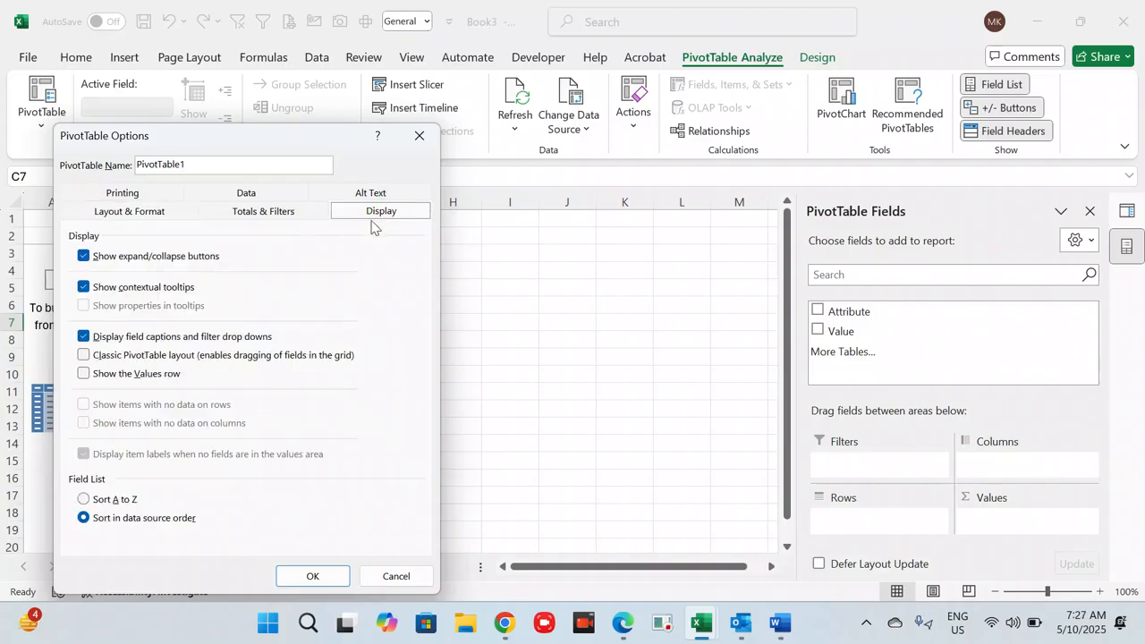
pyautogui.click(121, 363)
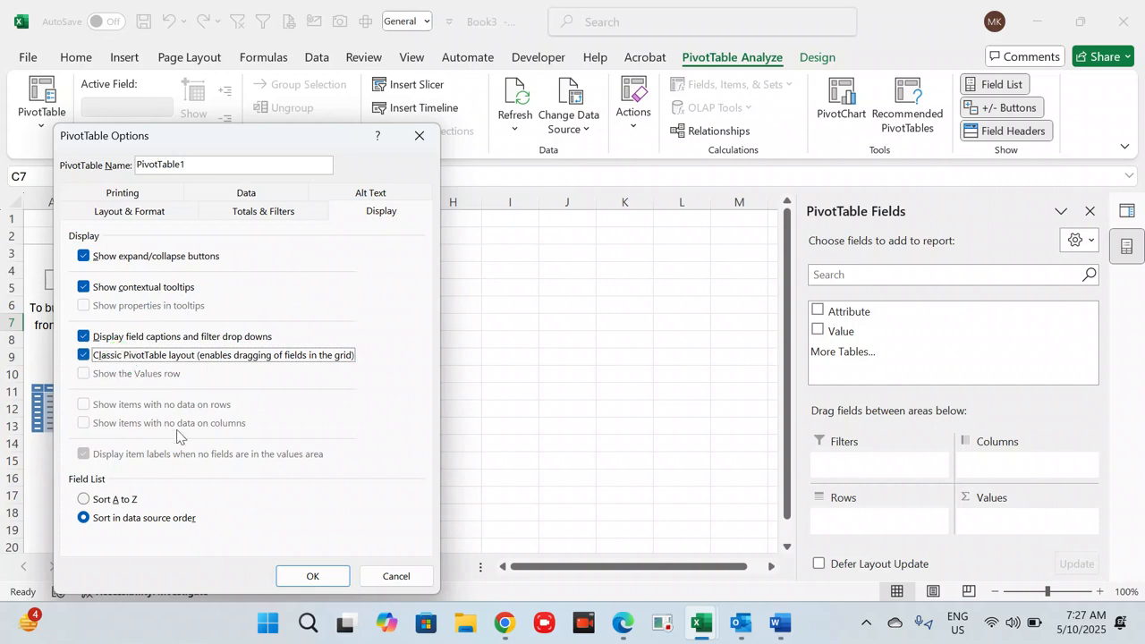
pyautogui.click(318, 583)
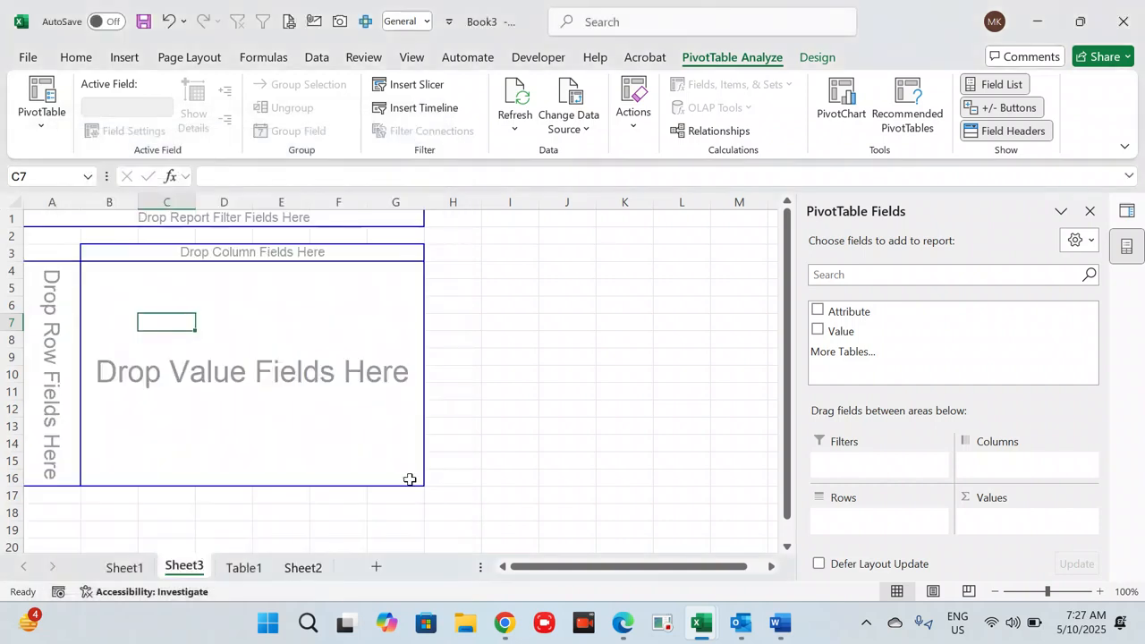
# Turn off the gridlines on the PivotTable worksheet.
pyautogui.click(412, 58)
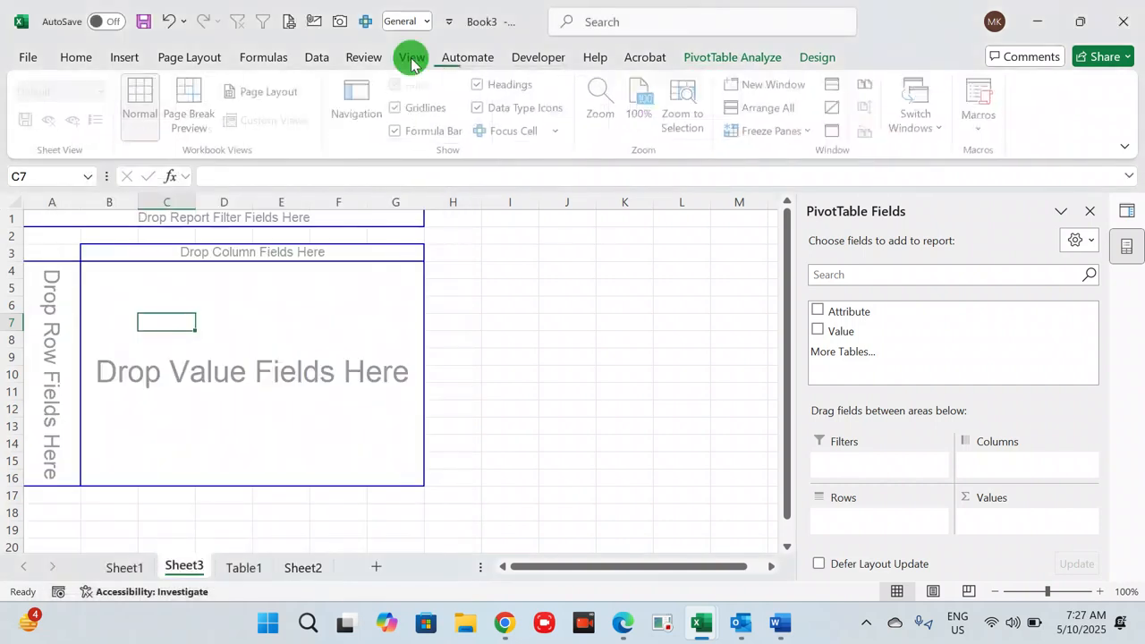
pyautogui.click(427, 108)
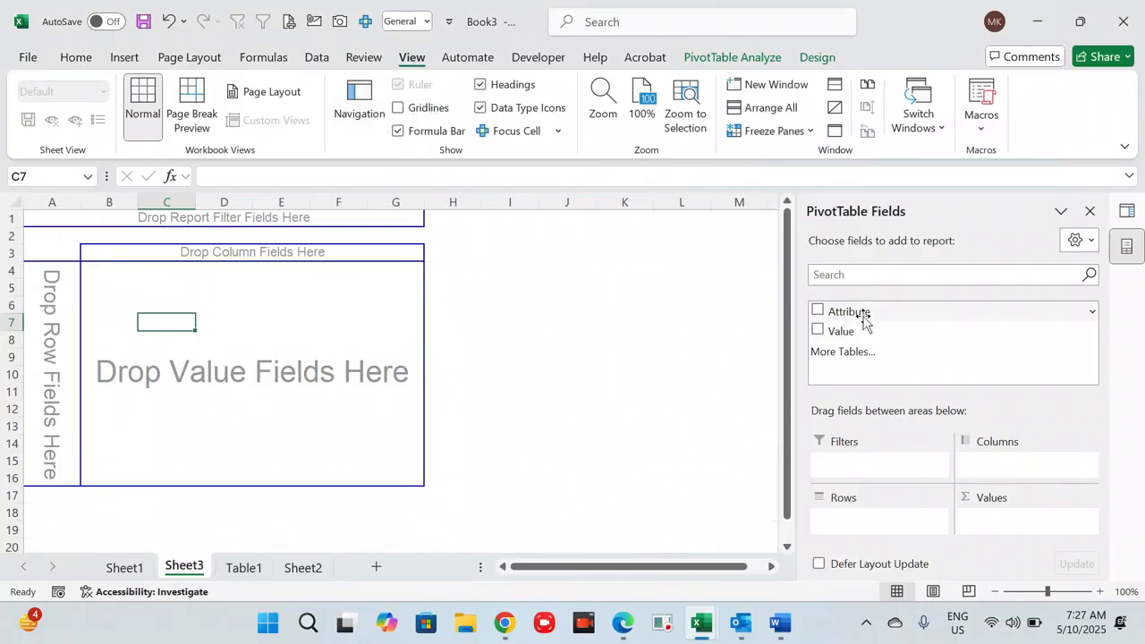
# Place Attribute in the PivotTable rows and Value in both the values and columns, widening column A to fit the full questions.
pyautogui.moveTo(859, 318); pyautogui.dragTo(219, 313)
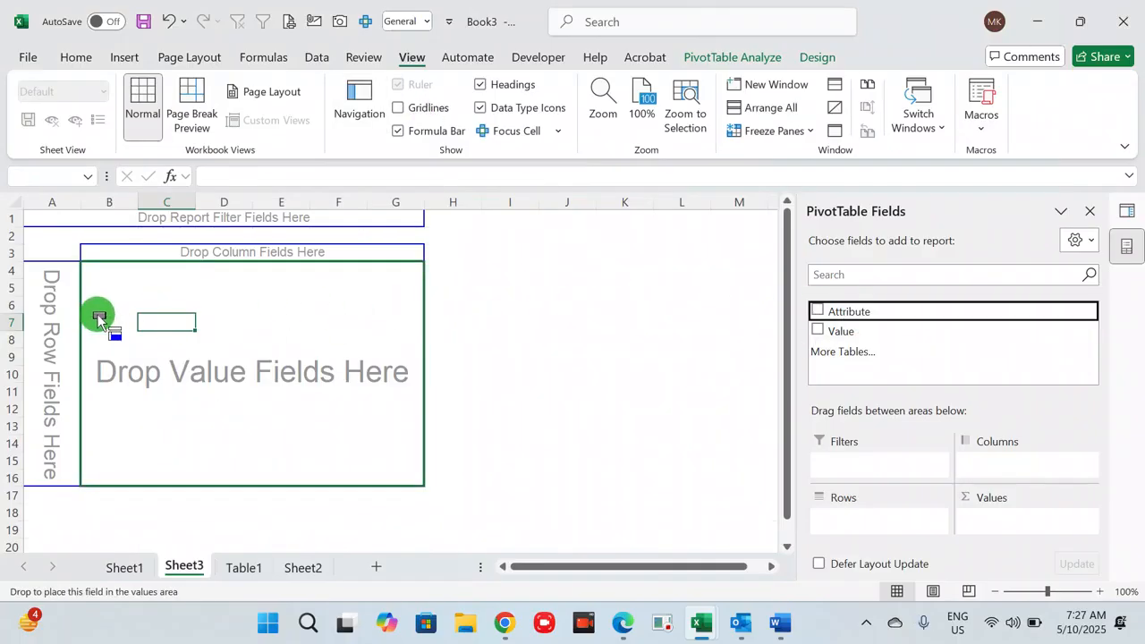
pyautogui.moveTo(98, 314); pyautogui.dragTo(57, 324)
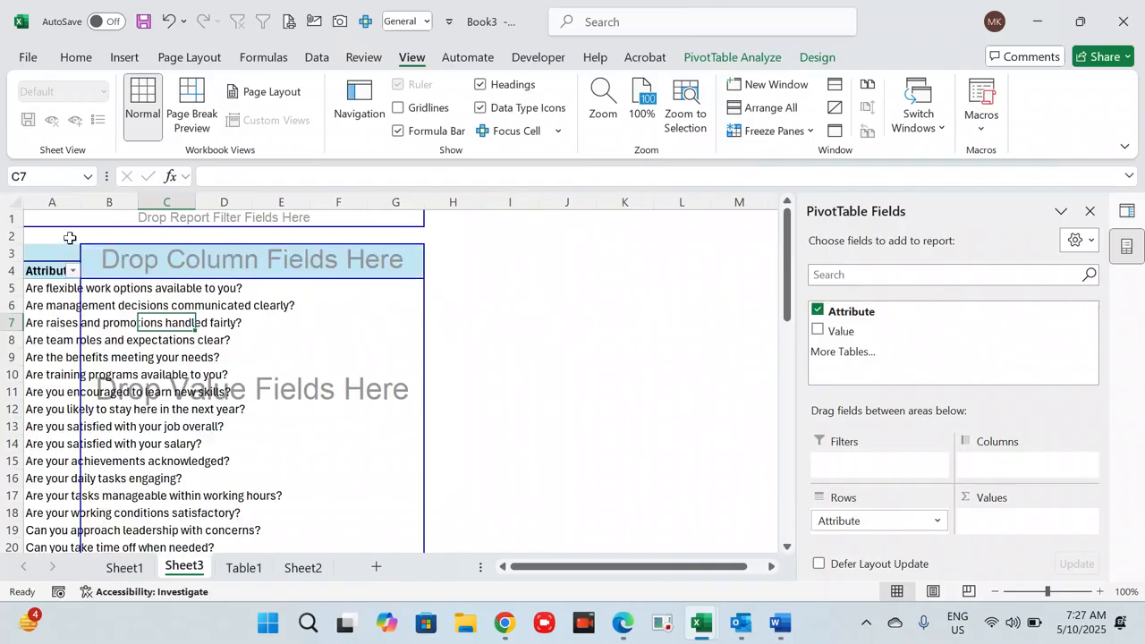
pyautogui.moveTo(80, 204); pyautogui.dragTo(301, 220)
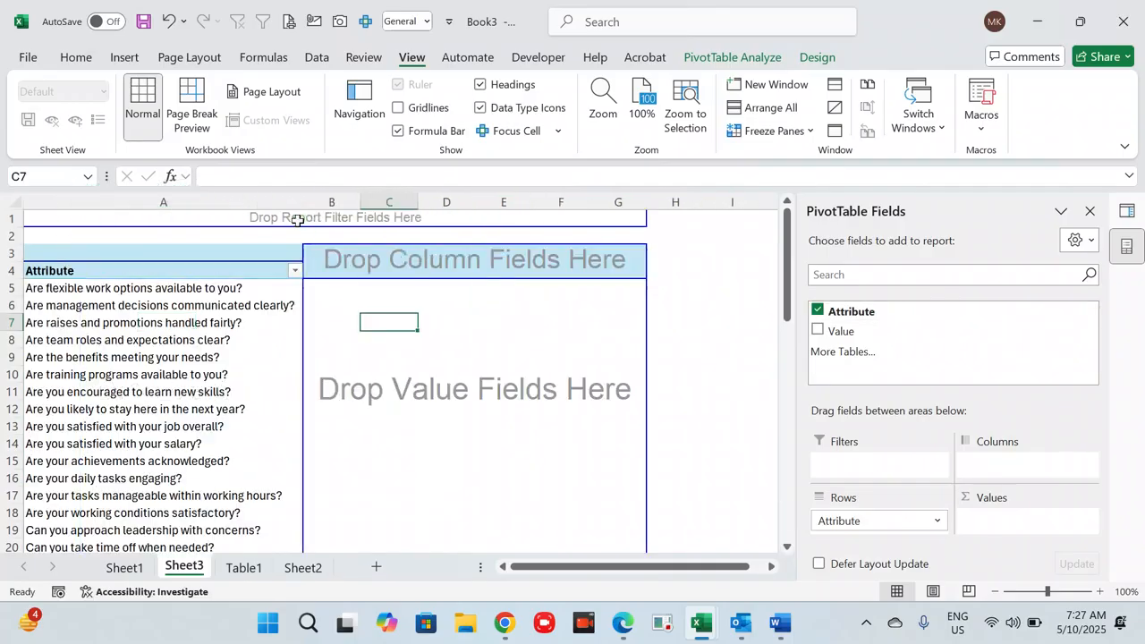
pyautogui.moveTo(848, 333); pyautogui.dragTo(470, 381)
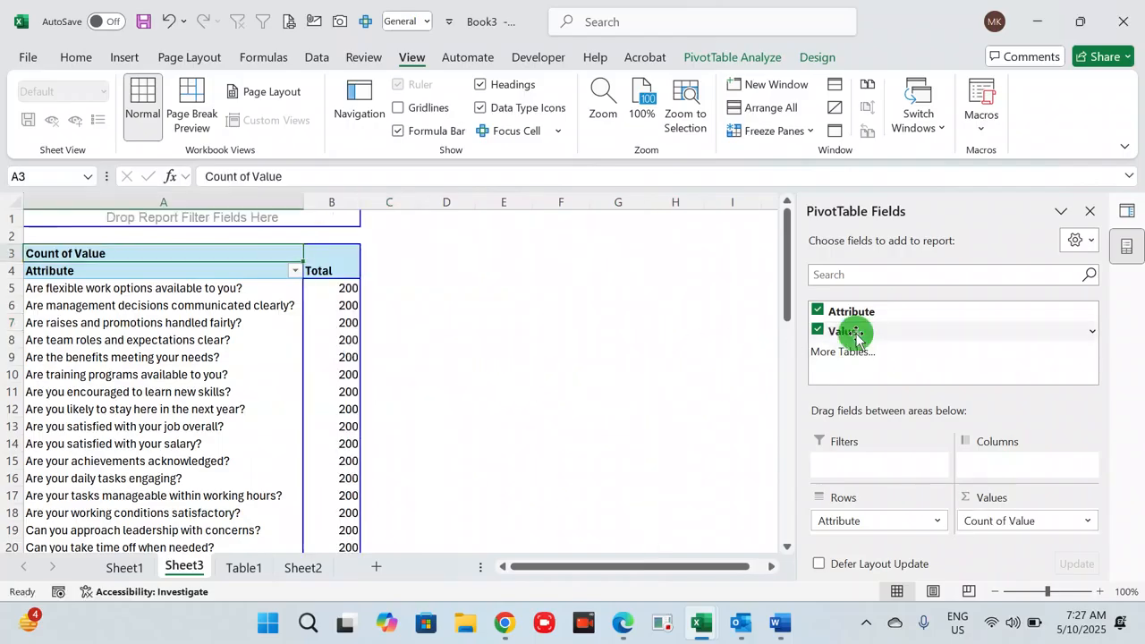
pyautogui.moveTo(856, 338); pyautogui.dragTo(324, 257)
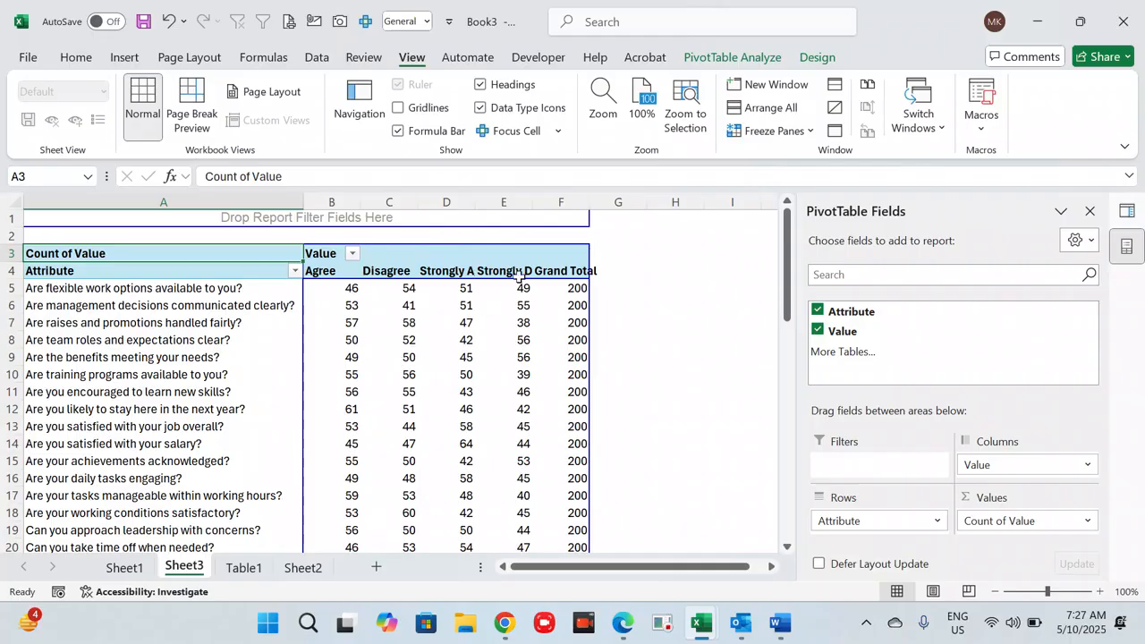
# Widen columns B through F together, covering the response and Grand Total columns.
pyautogui.press('Down')
pyautogui.press('Right')
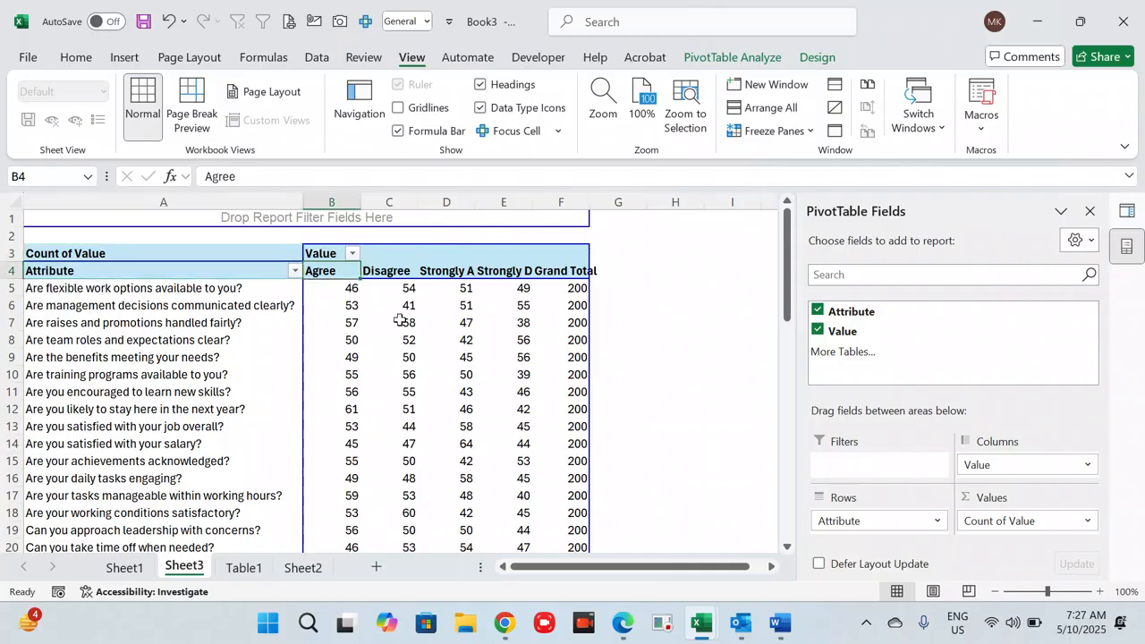
pyautogui.press('Right')
pyautogui.press('Left')
pyautogui.hotkey('shift', 'Right')
pyautogui.hotkey('shift', 'Right')
pyautogui.hotkey('shift', 'Right')
pyautogui.hotkey('shift', 'Right')
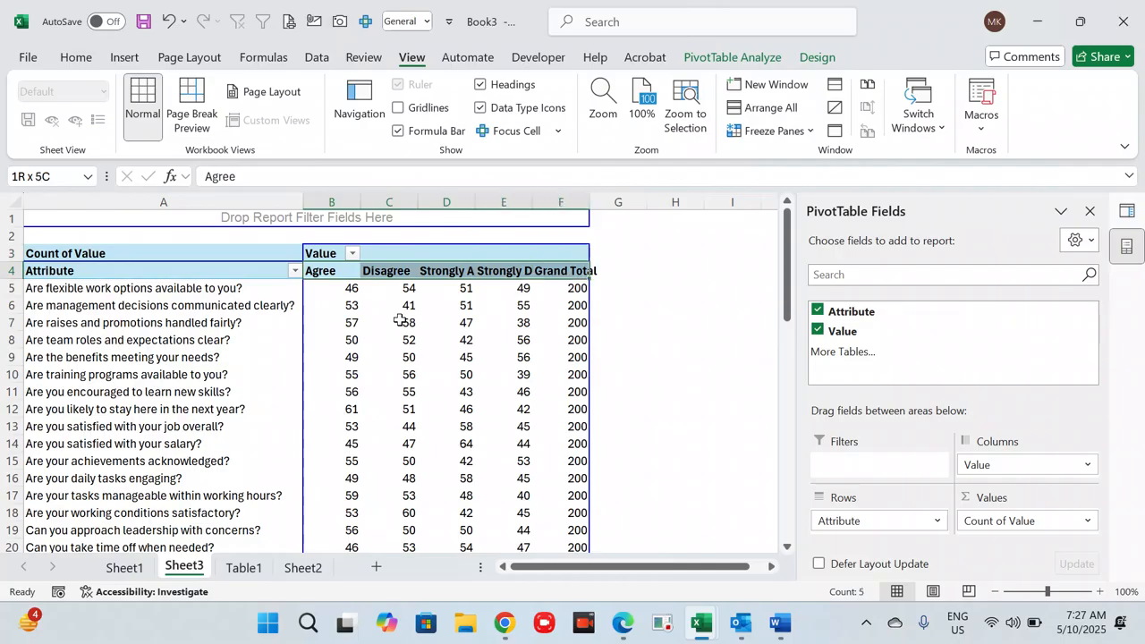
pyautogui.hotkey('ctrl', 'space')
pyautogui.moveTo(478, 193); pyautogui.dragTo(494, 195)
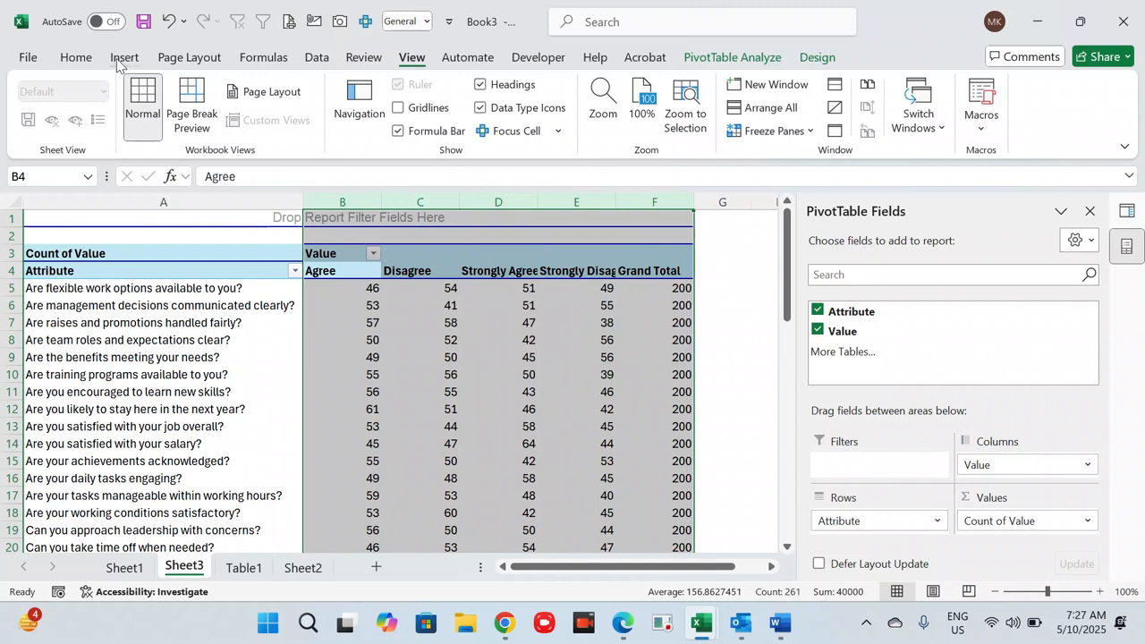
# Center columns B through F horizontally and vertically, and wrap their text.
pyautogui.click(76, 56)
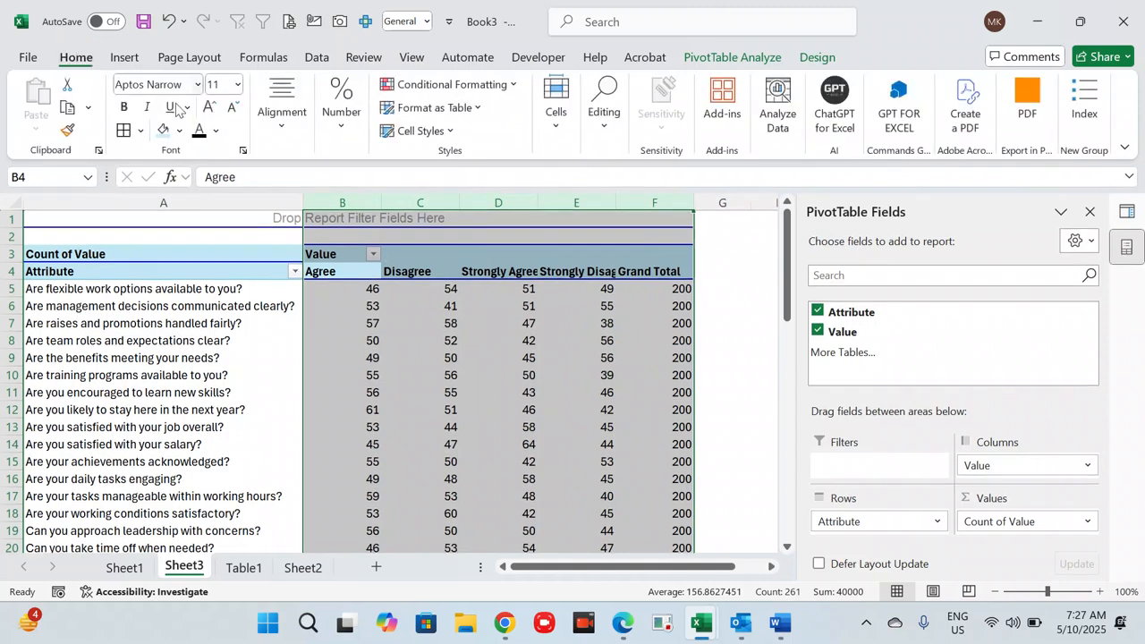
pyautogui.click(280, 125)
pyautogui.click(292, 205)
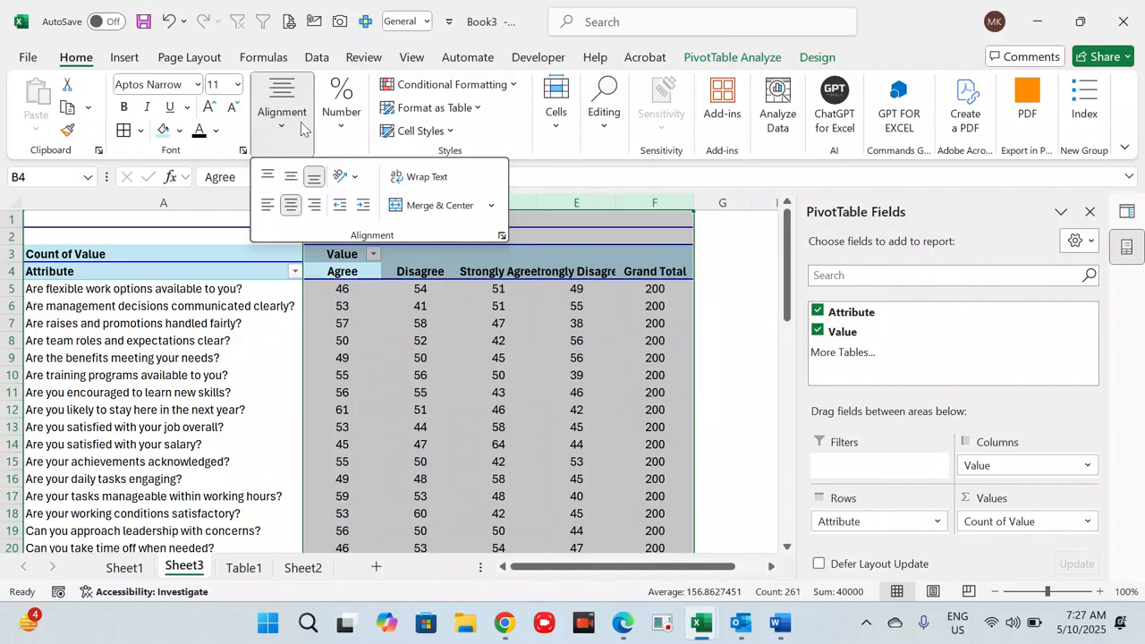
pyautogui.click(410, 182)
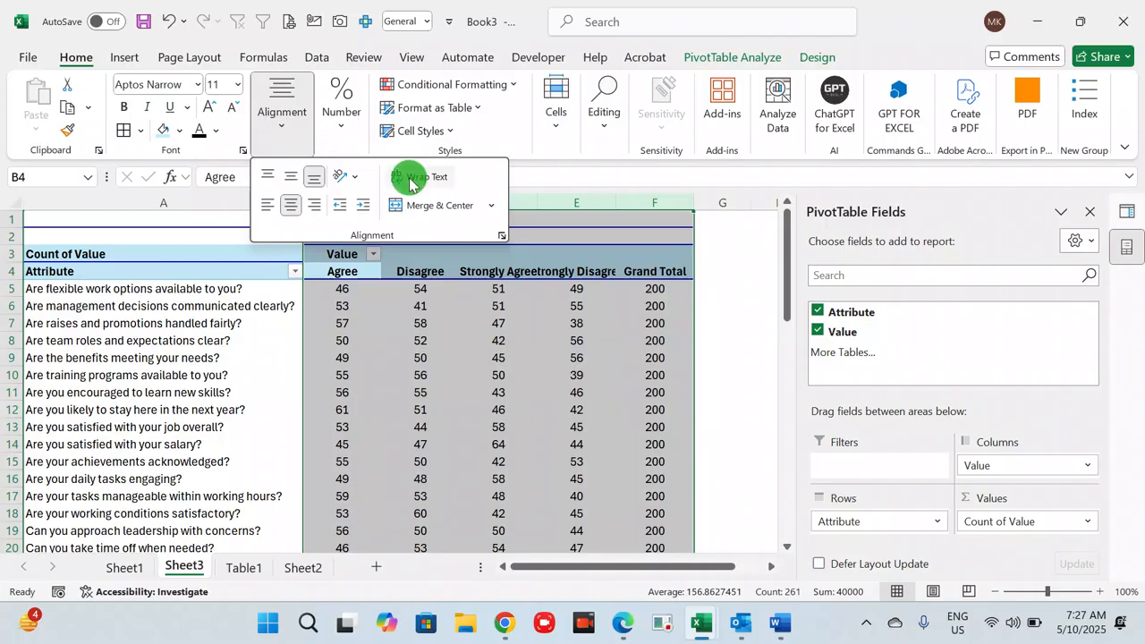
pyautogui.click(290, 177)
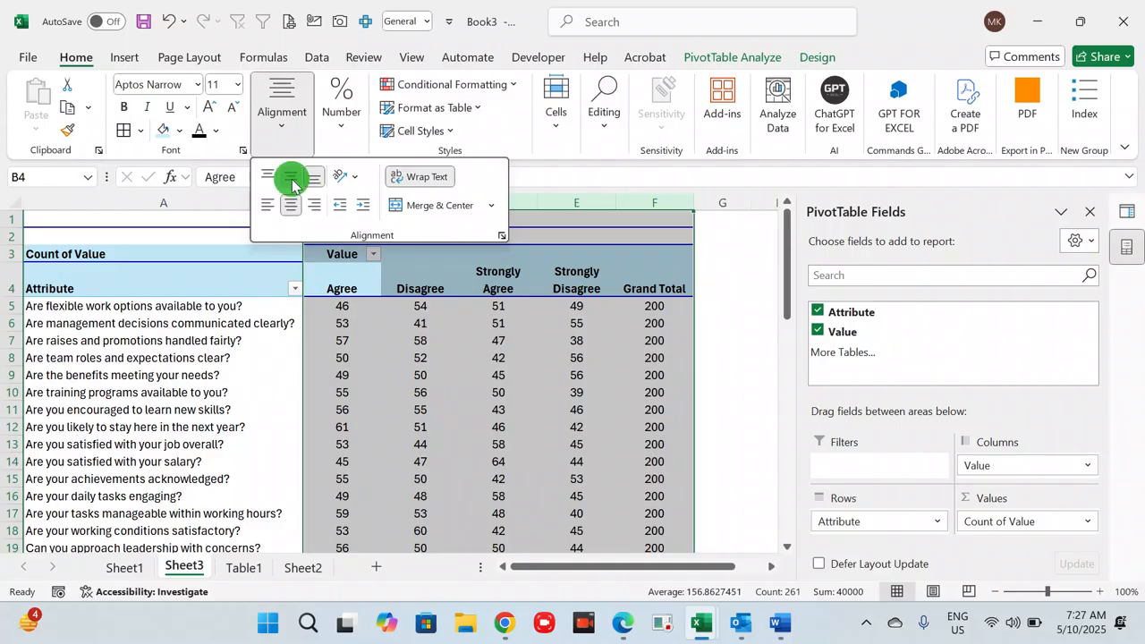
pyautogui.click(435, 338)
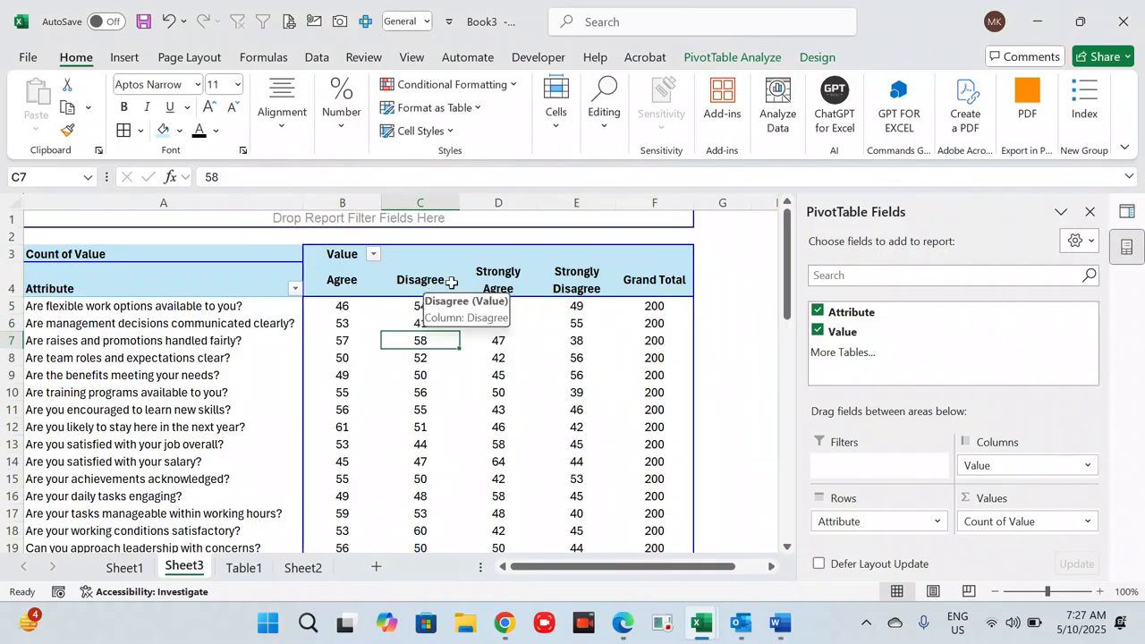
# Move the Strongly Agree item up one position so it comes before Disagree.
pyautogui.click(493, 288)
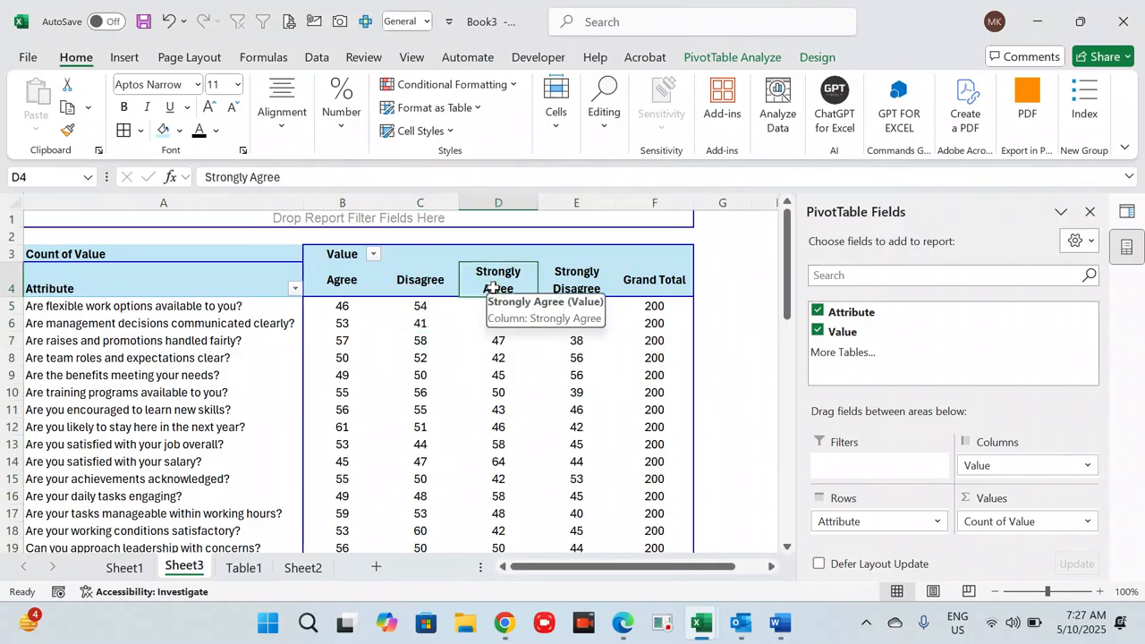
pyautogui.rightClick(494, 289)
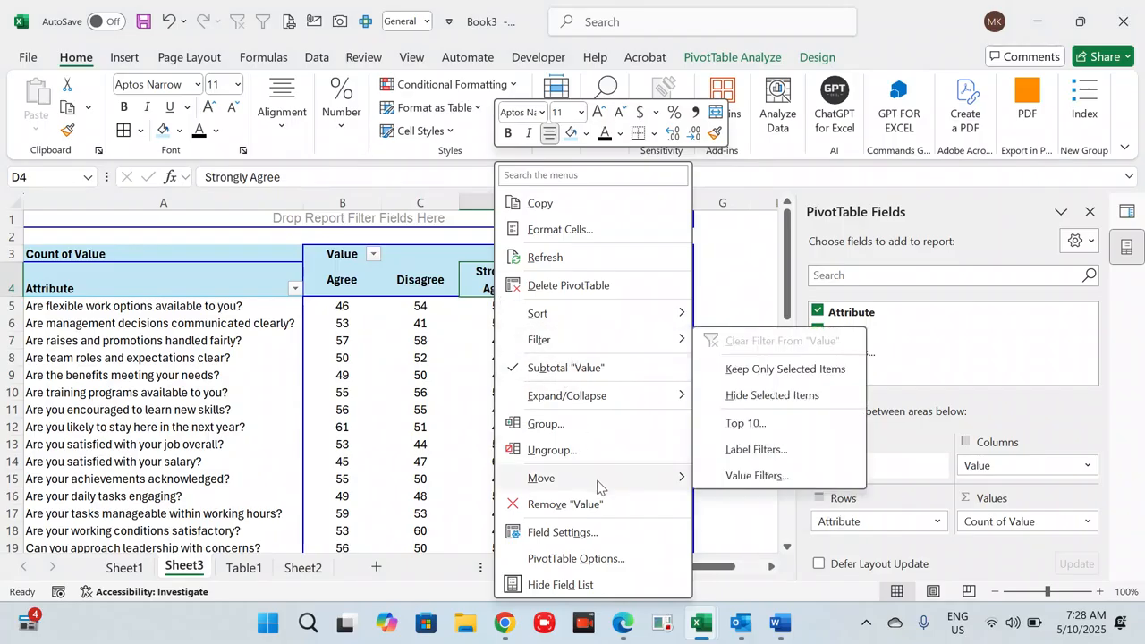
pyautogui.moveTo(600, 483)
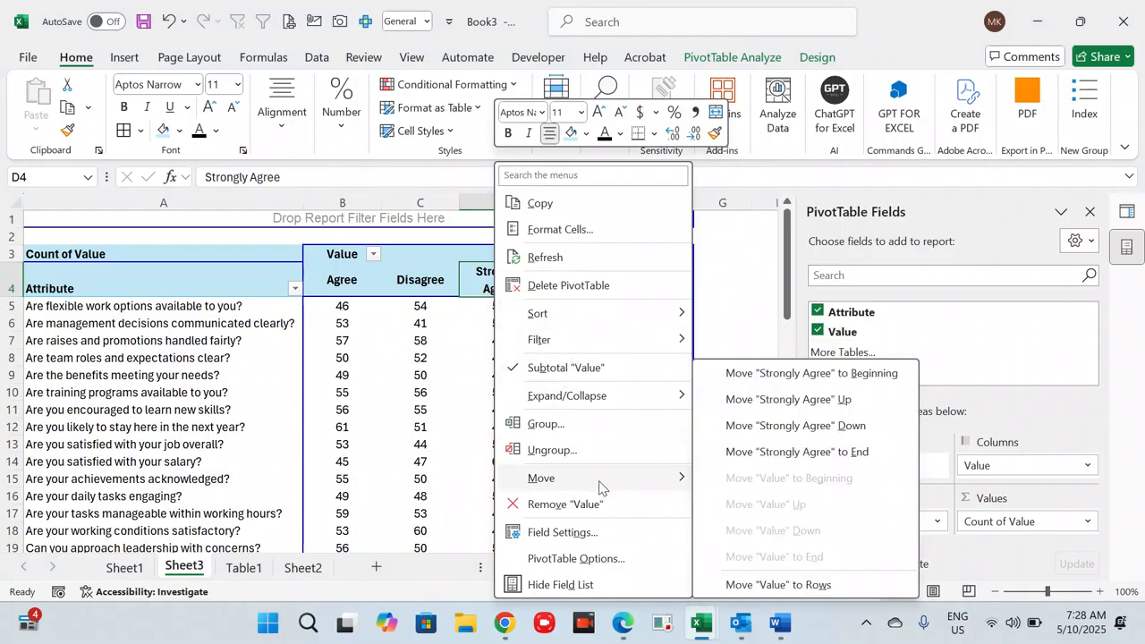
pyautogui.click(801, 409)
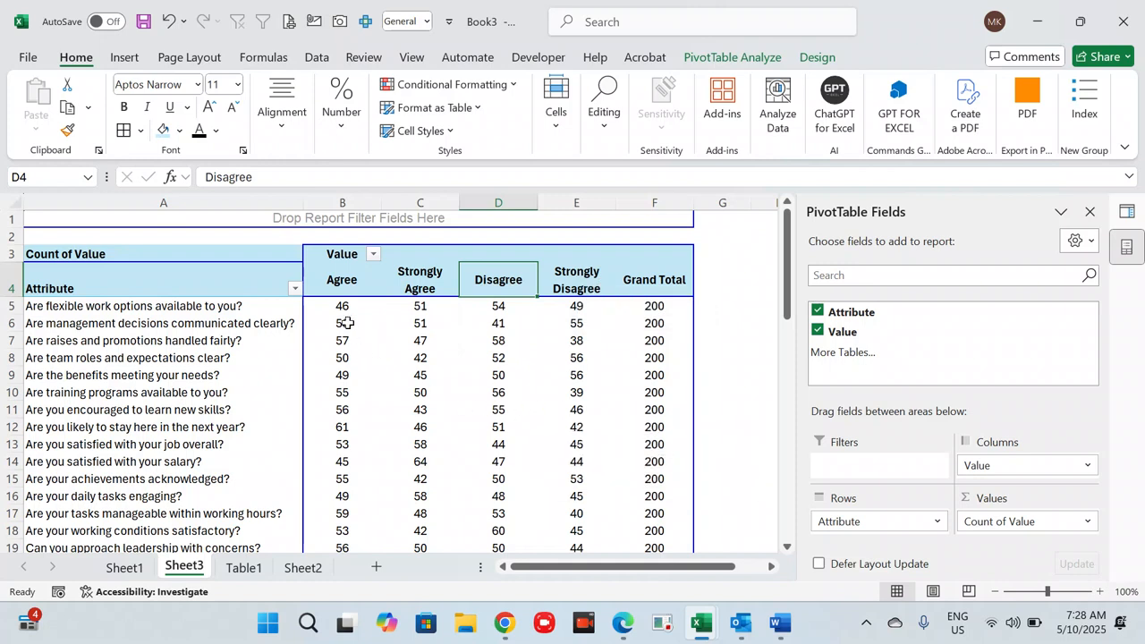
# Show the Count of Value figures as % of Row Total.
pyautogui.moveTo(343, 311)
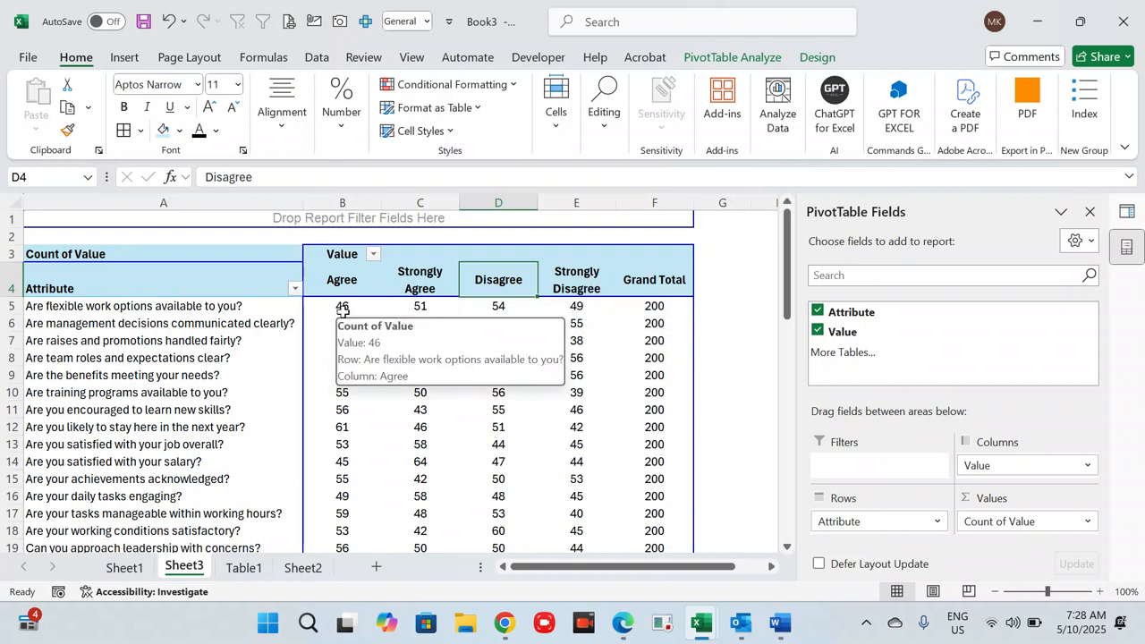
pyautogui.click(343, 308)
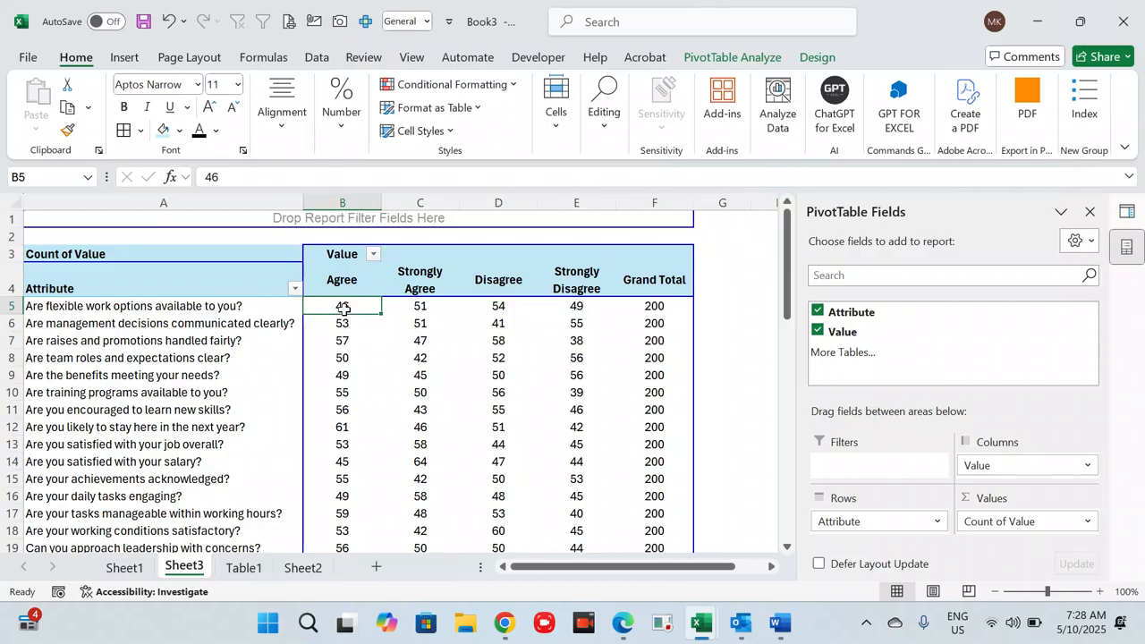
pyautogui.rightClick(344, 308)
pyautogui.moveTo(433, 459)
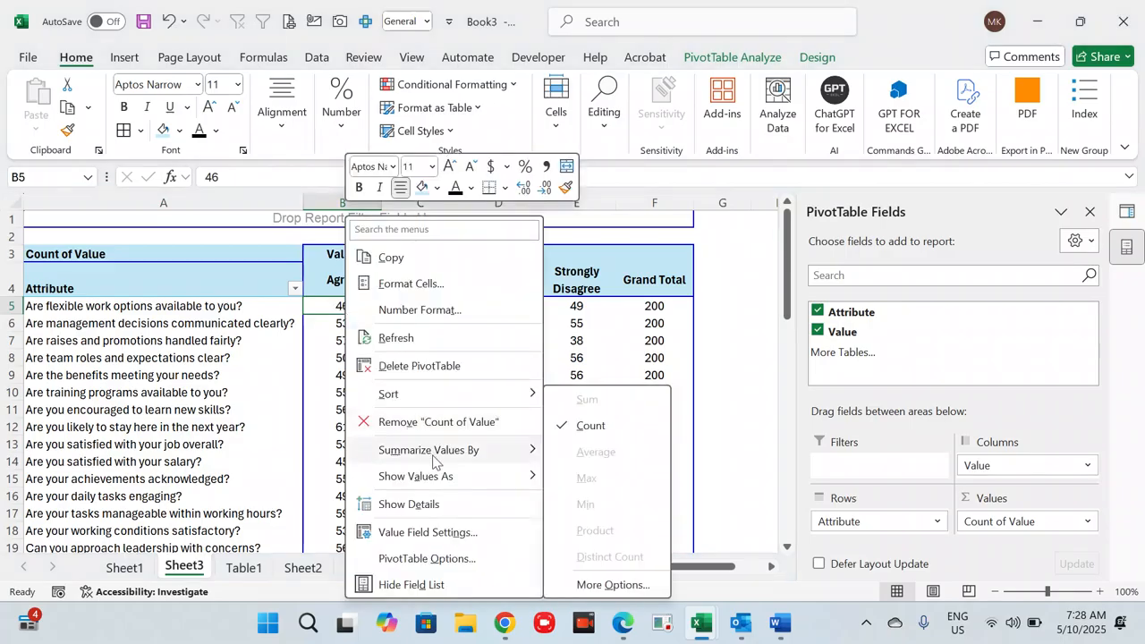
pyautogui.moveTo(443, 480)
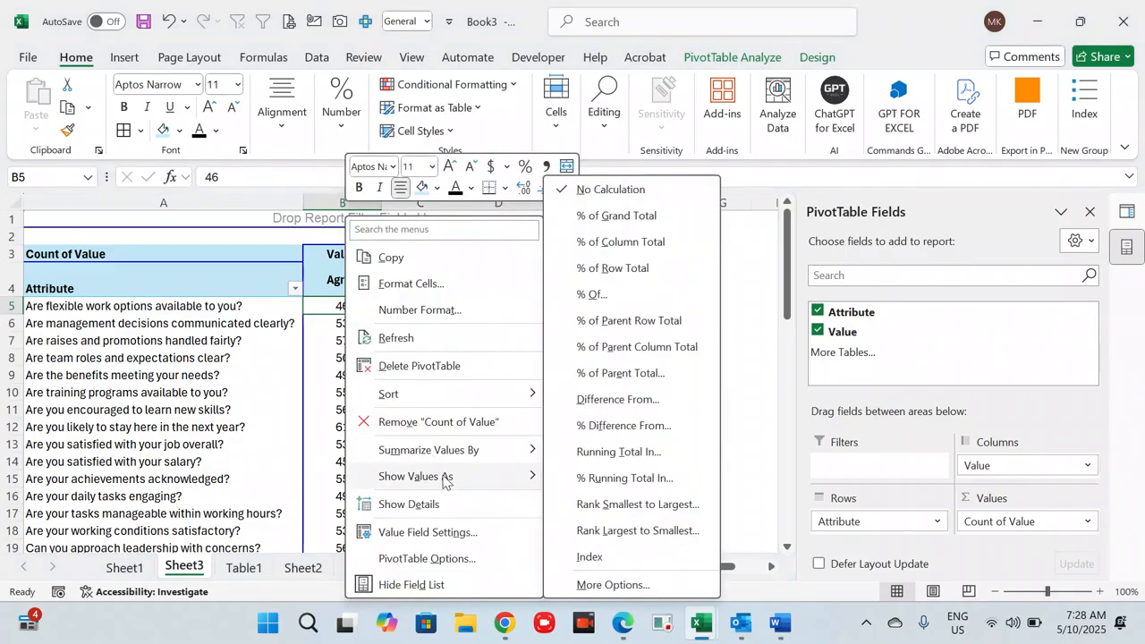
pyautogui.click(637, 271)
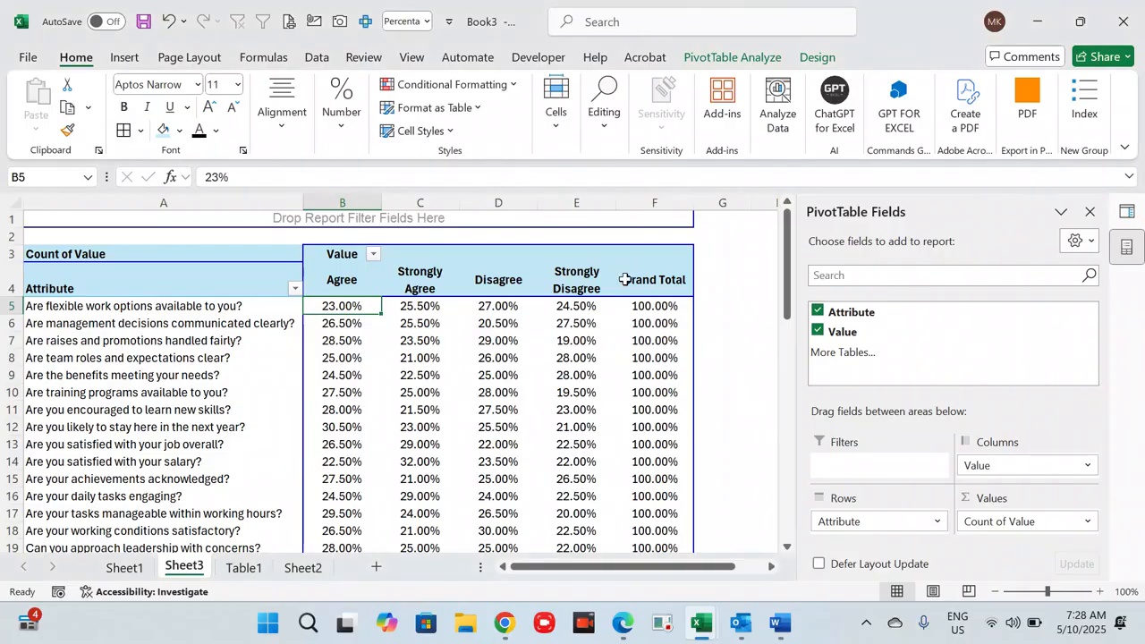
# Examine the Grand Total percentages of the four responses in the last row of the PivotTable.
pyautogui.scroll(-11, 510, 413)
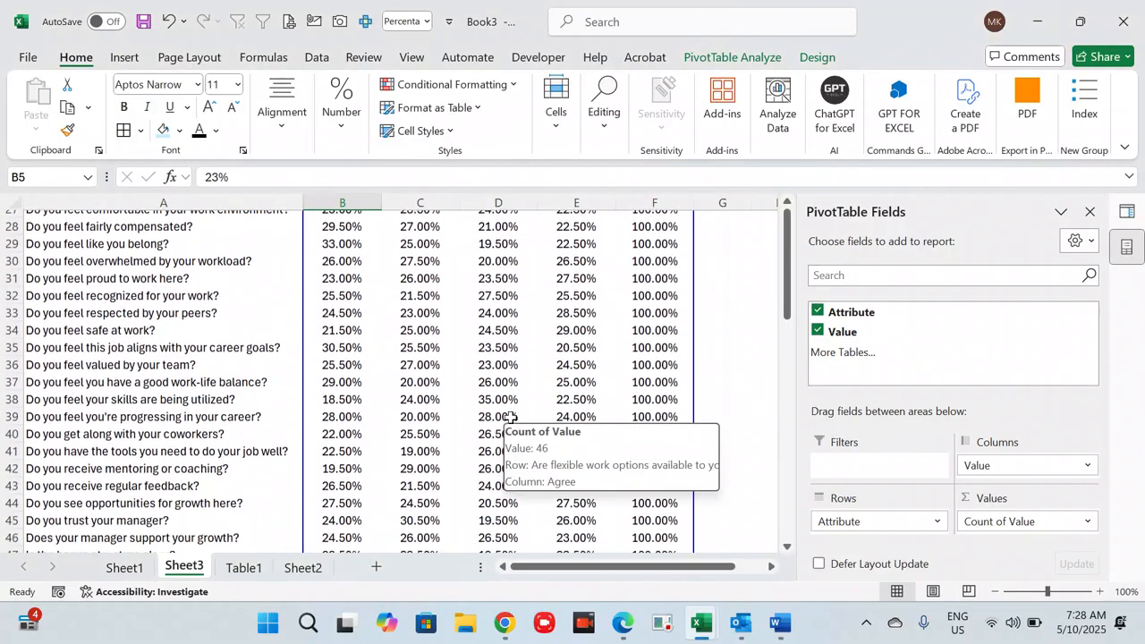
pyautogui.scroll(-5, 510, 418)
pyautogui.scroll(1, 510, 418)
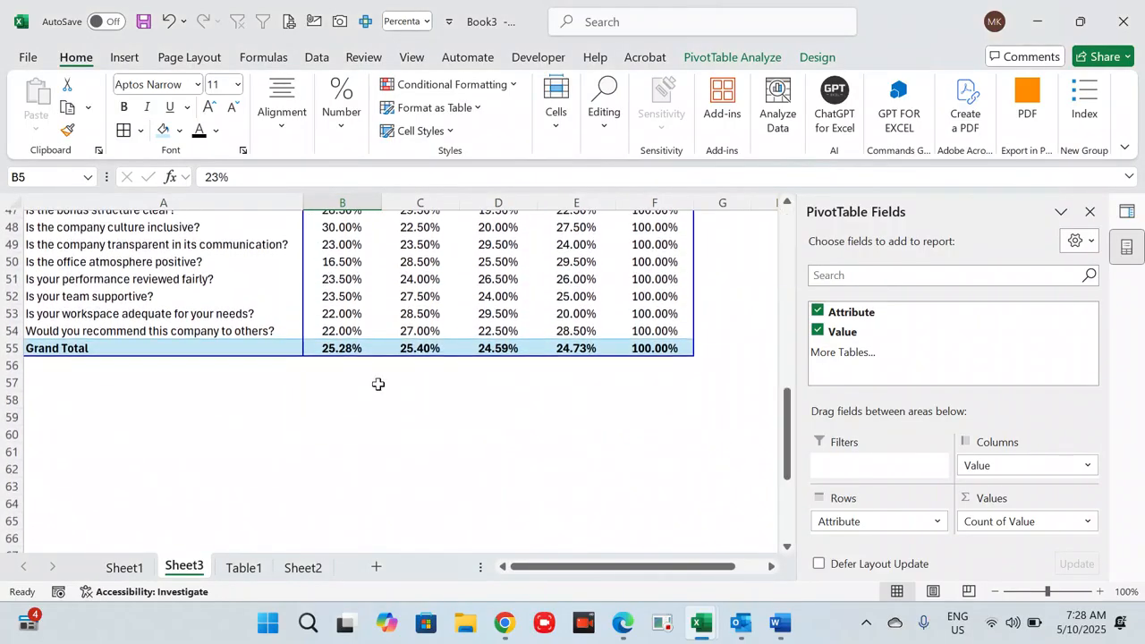
pyautogui.moveTo(324, 348); pyautogui.dragTo(567, 348)
pyautogui.scroll(15, 564, 339)
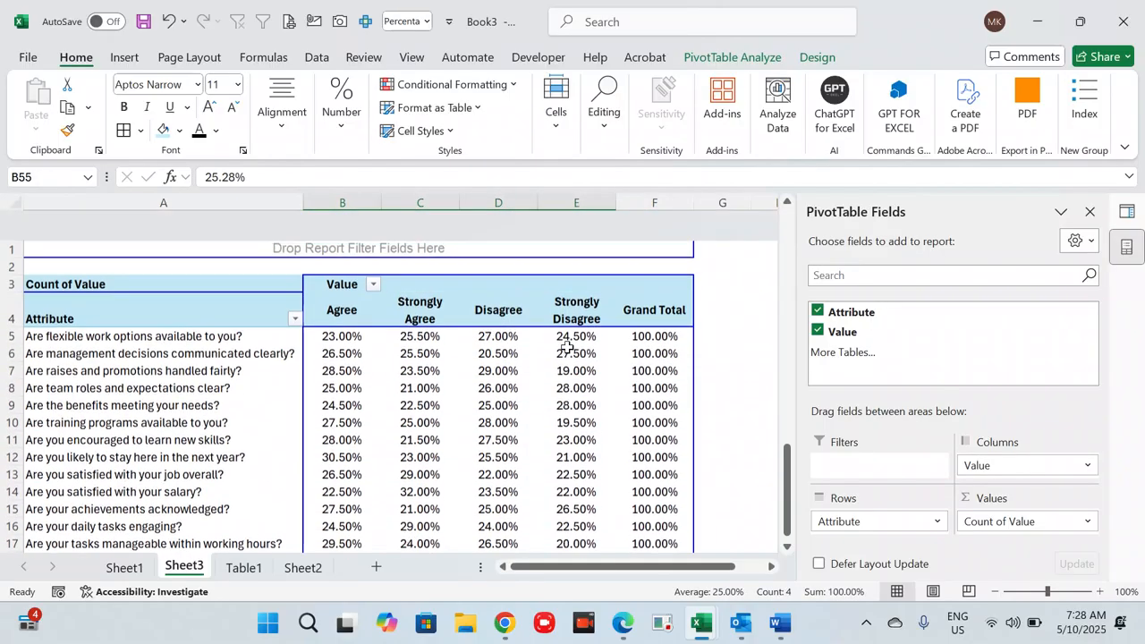
# Format the percentages of all questions in B5:F54, excluding the Grand Total row, with no decimal places.
pyautogui.moveTo(340, 305); pyautogui.dragTo(654, 306)
pyautogui.hotkey('ctrl', 'shift', 'Down')
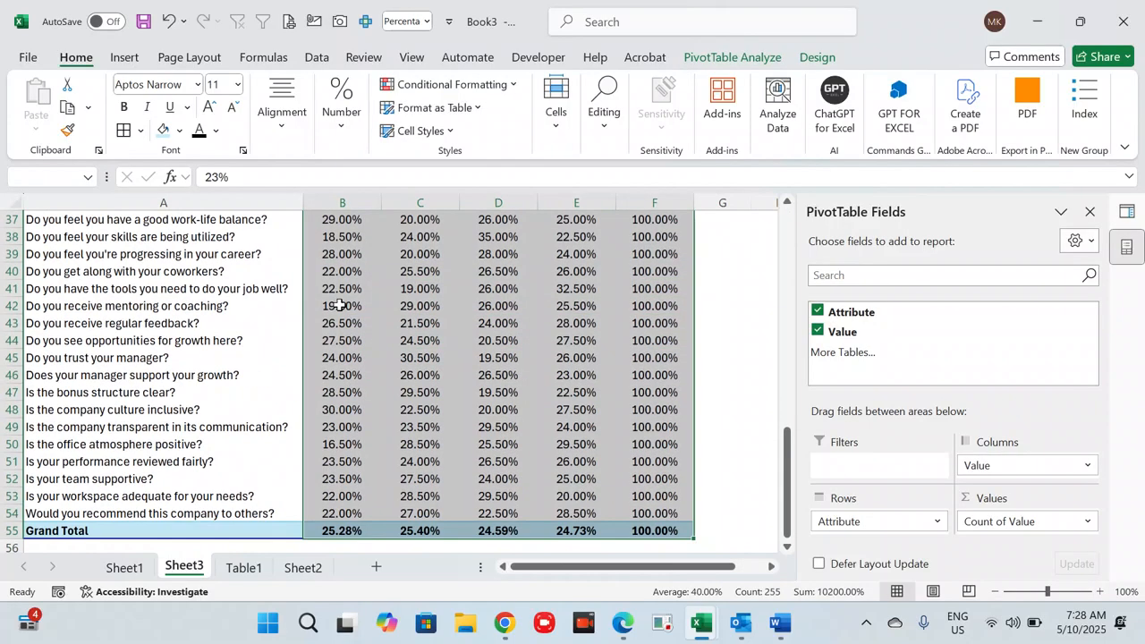
pyautogui.hotkey('shift', 'Up')
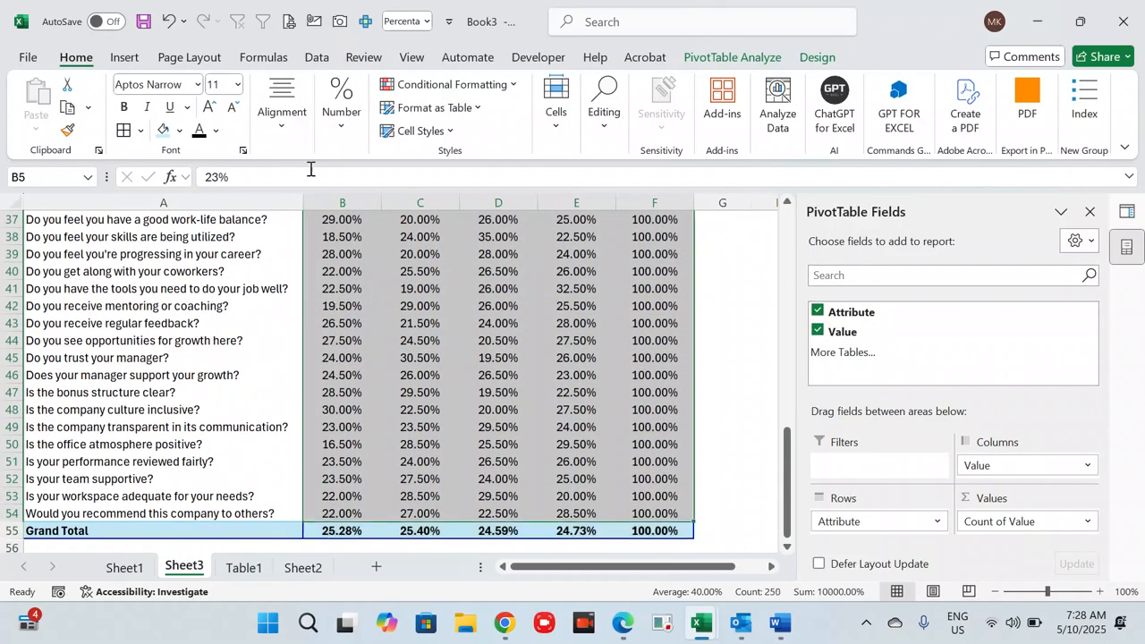
pyautogui.click(337, 118)
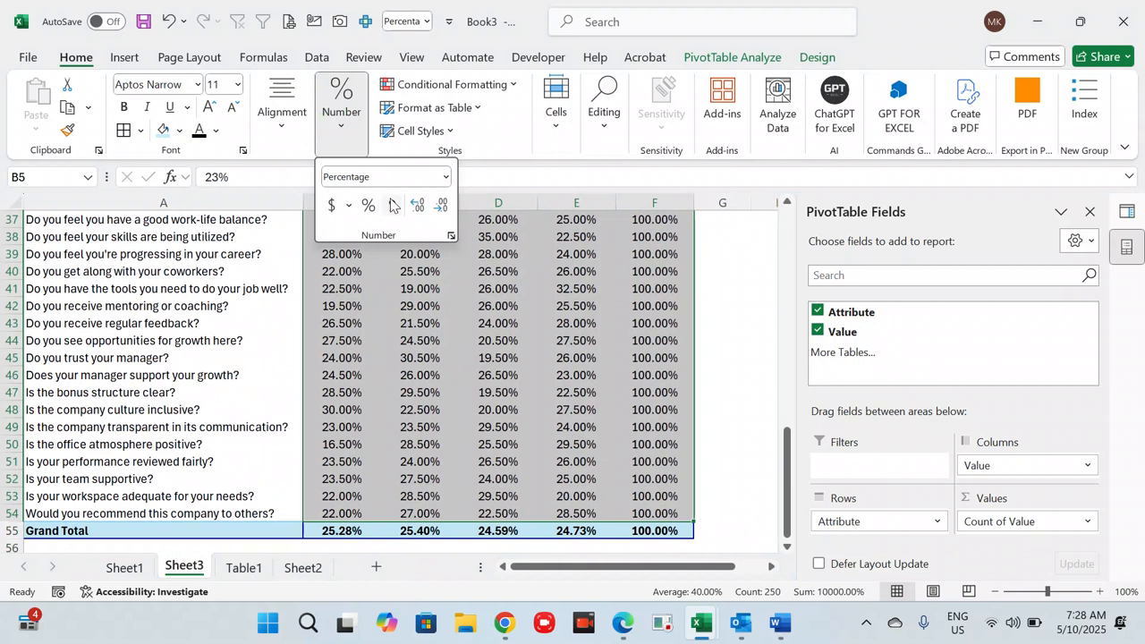
pyautogui.click(441, 207)
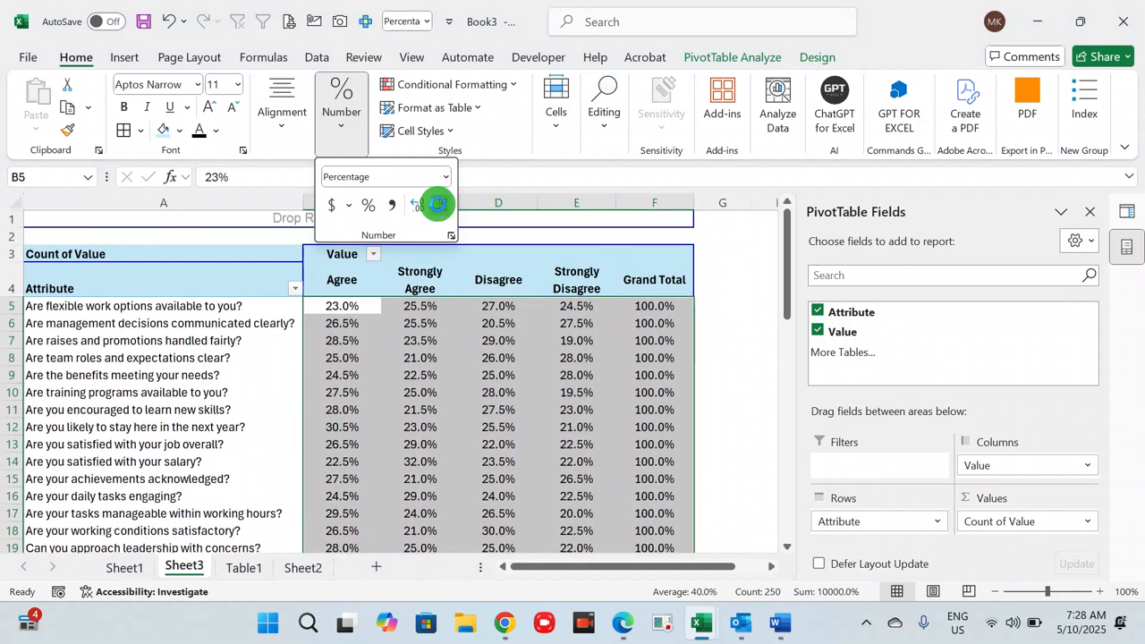
pyautogui.click(437, 205)
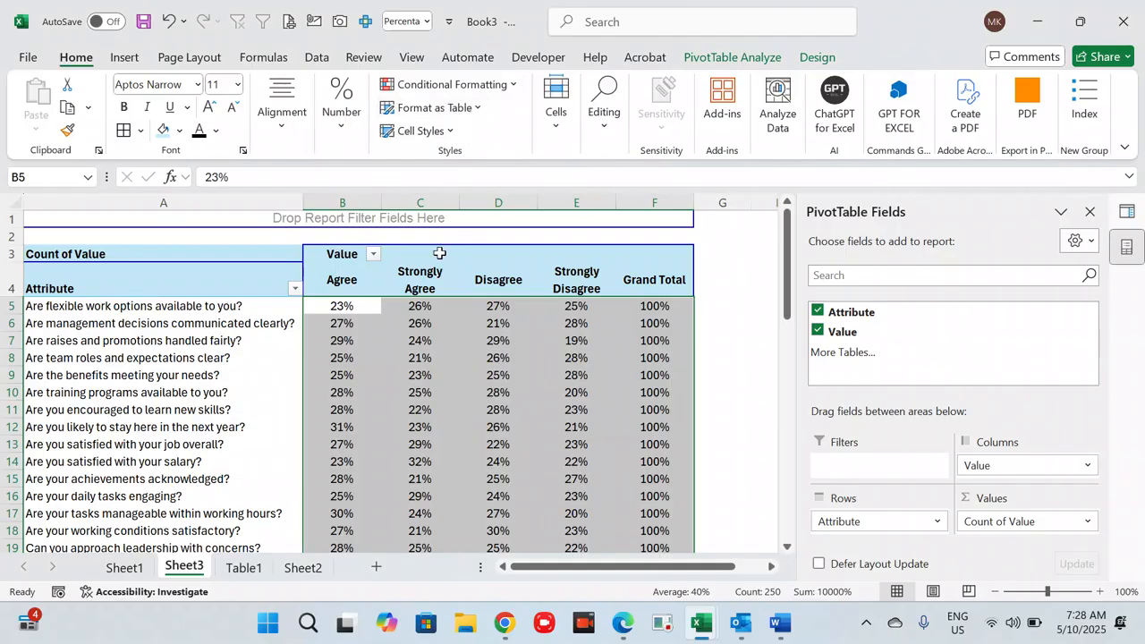
# Apply a three-color scale, red for low through yellow to green for high, to the Agree and Strongly Agree percentages in B5:C54.
pyautogui.click(345, 277)
pyautogui.press('Down')
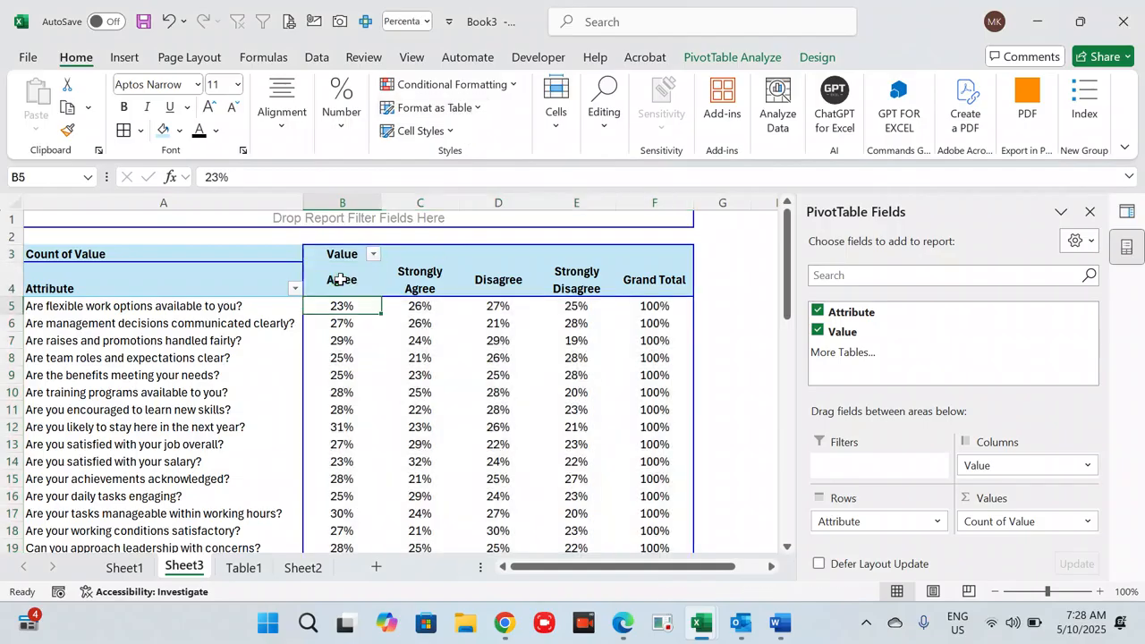
pyautogui.hotkey('shift', 'Right')
pyautogui.hotkey('ctrl', 'shift', 'Down')
pyautogui.hotkey('shift', 'Up')
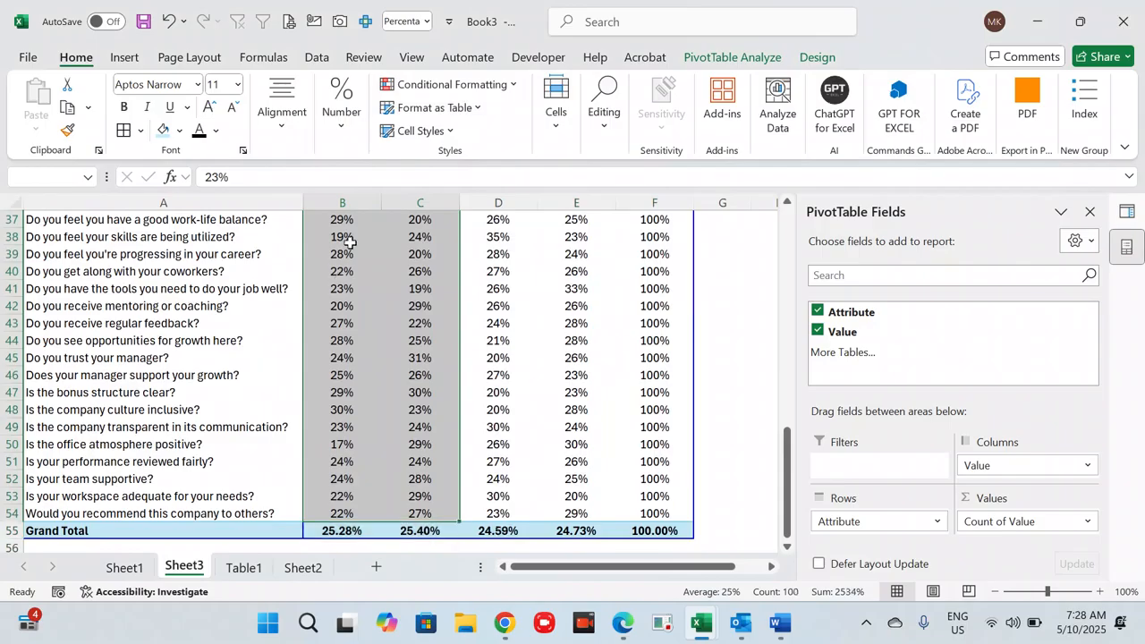
pyautogui.click(488, 84)
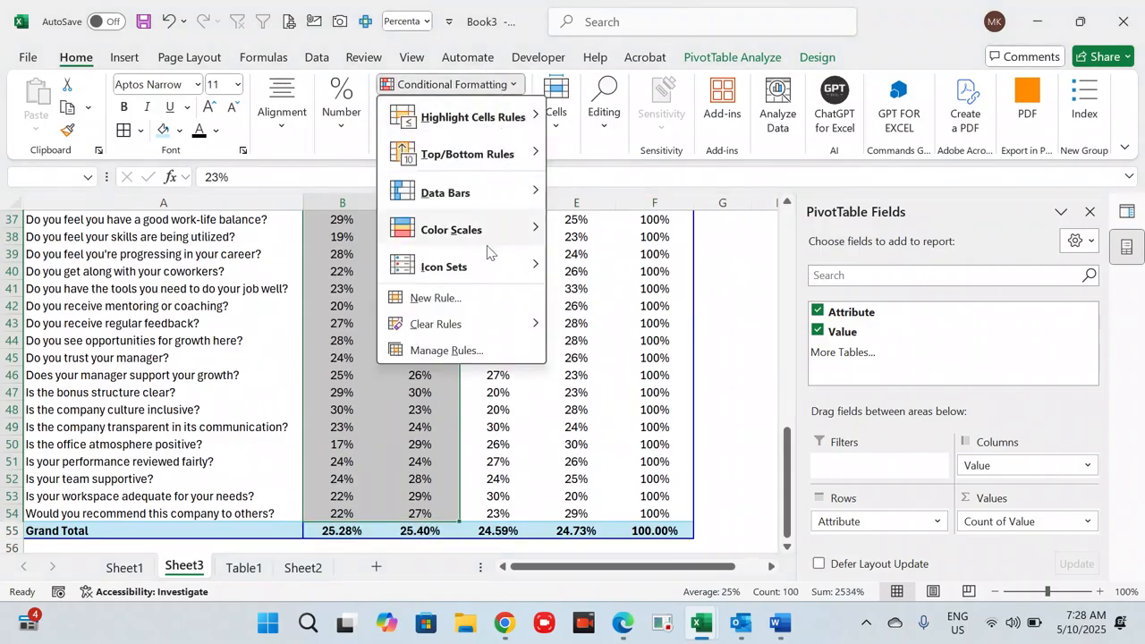
pyautogui.moveTo(481, 274)
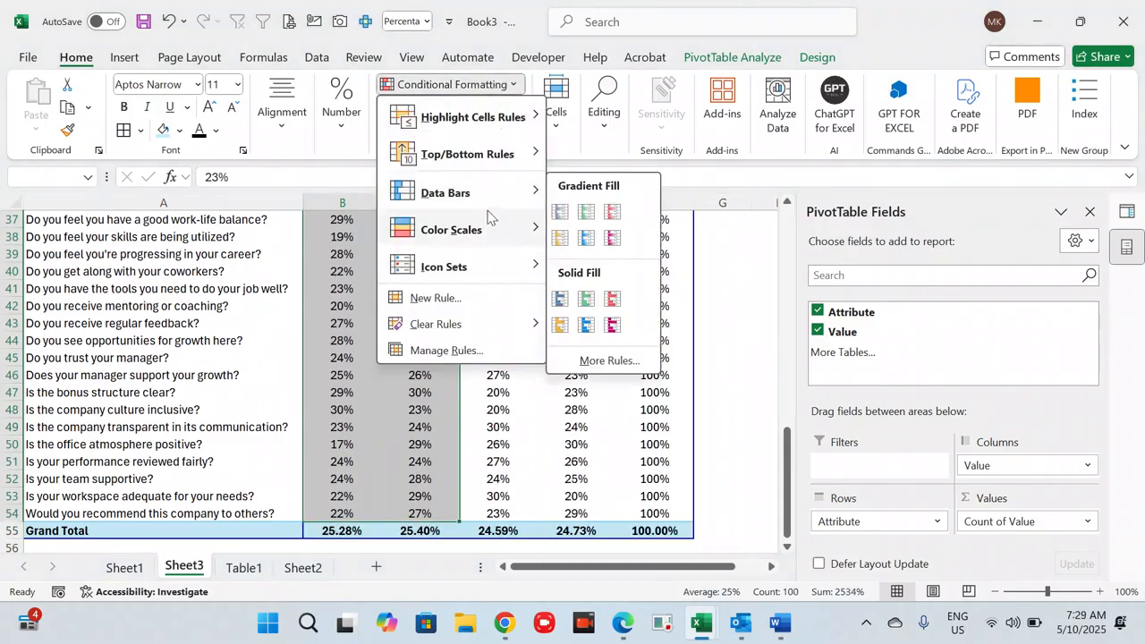
pyautogui.moveTo(491, 236)
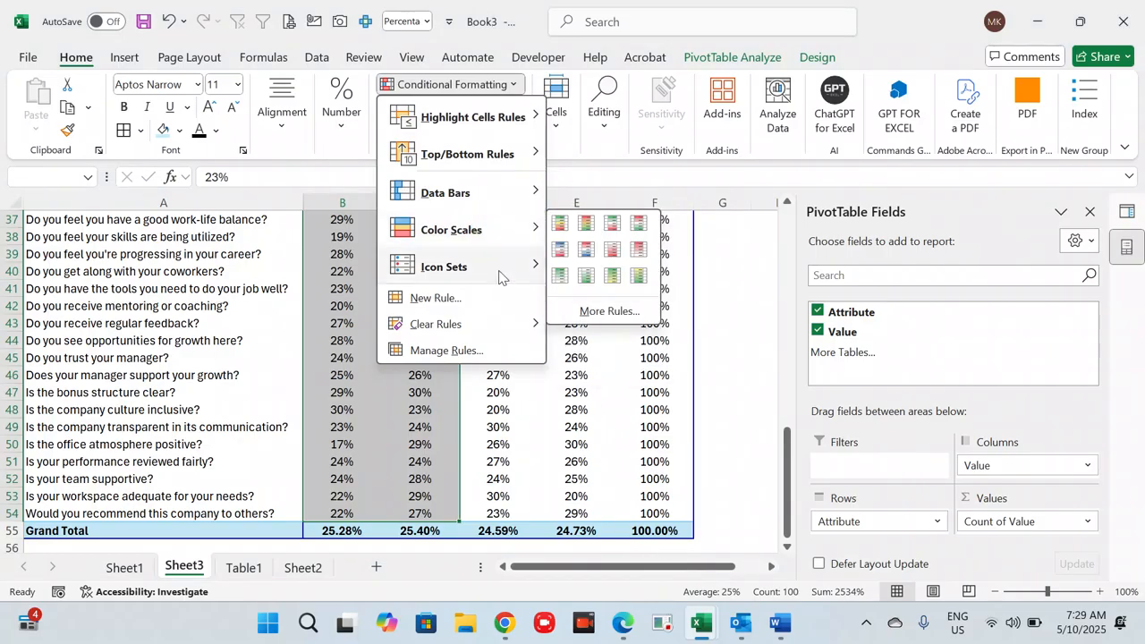
pyautogui.click(559, 224)
# Apply the same red-yellow-green color scale to the Disagree and Strongly Disagree percentages in D5:E54, excluding the Grand Total row.
pyautogui.scroll(6, 499, 371)
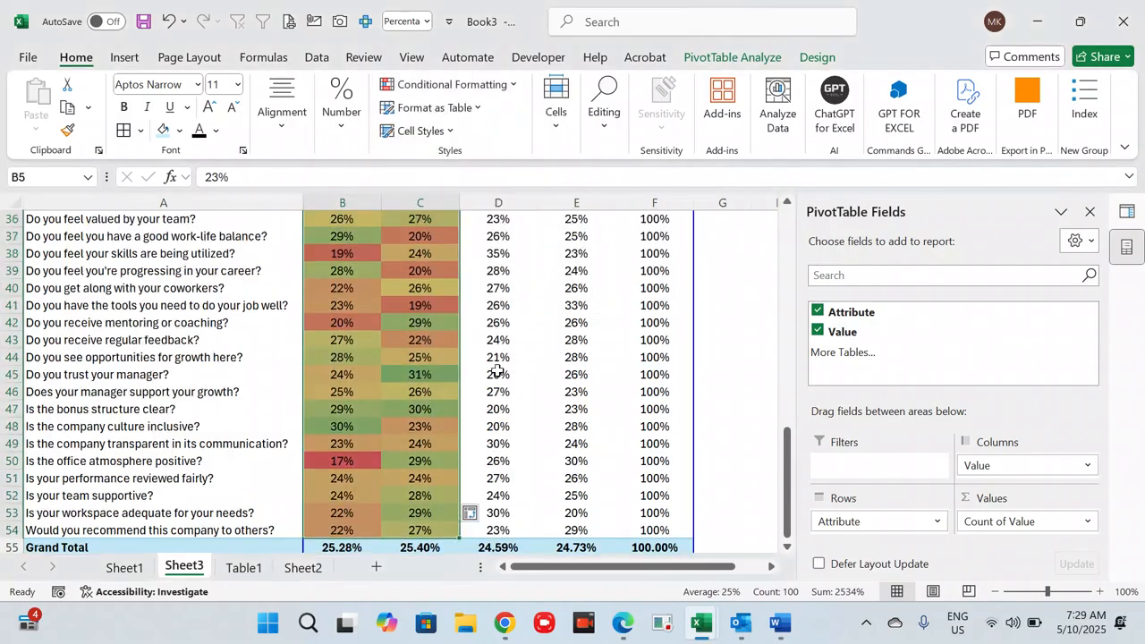
pyautogui.scroll(7, 499, 372)
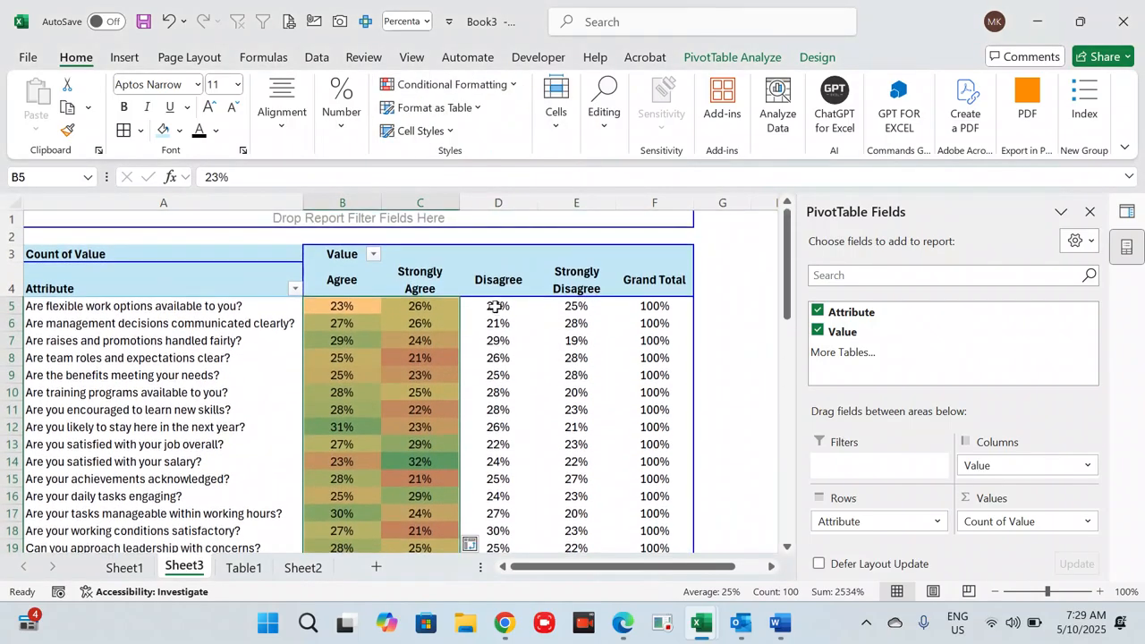
pyautogui.click(495, 306)
pyautogui.hotkey('shift', 'Right')
pyautogui.hotkey('ctrl', 'shift', 'Down')
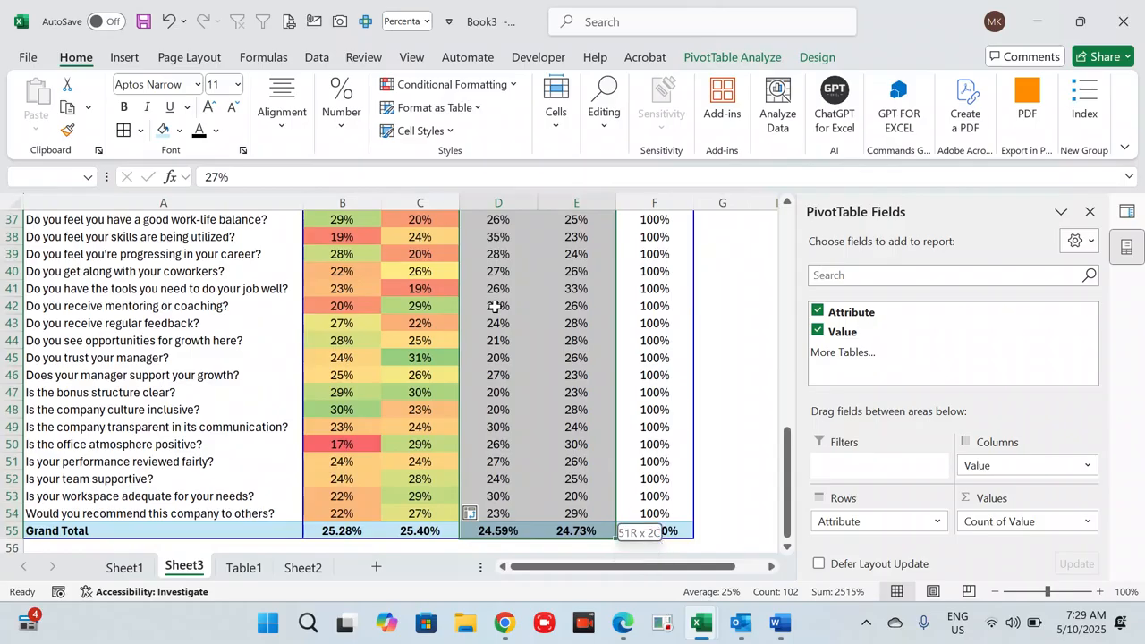
pyautogui.hotkey('shift', 'Up')
pyautogui.click(487, 84)
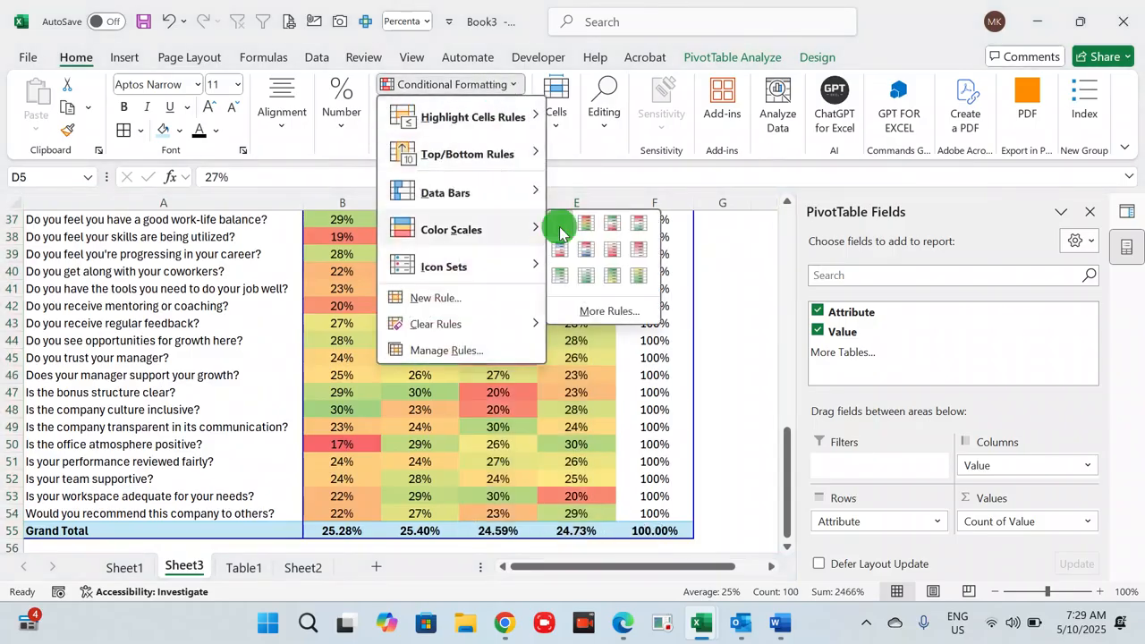
pyautogui.click(558, 225)
# Open the PivotTable's conditional formatting rule for D5:E54 for editing.
pyautogui.scroll(12, 455, 301)
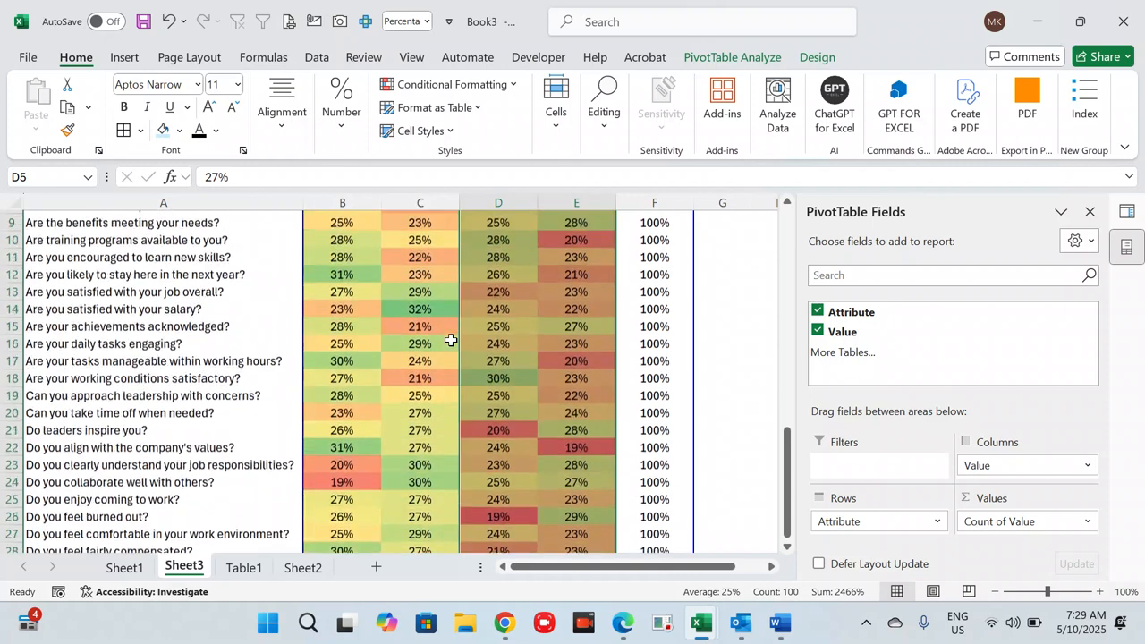
pyautogui.scroll(-4, 540, 469)
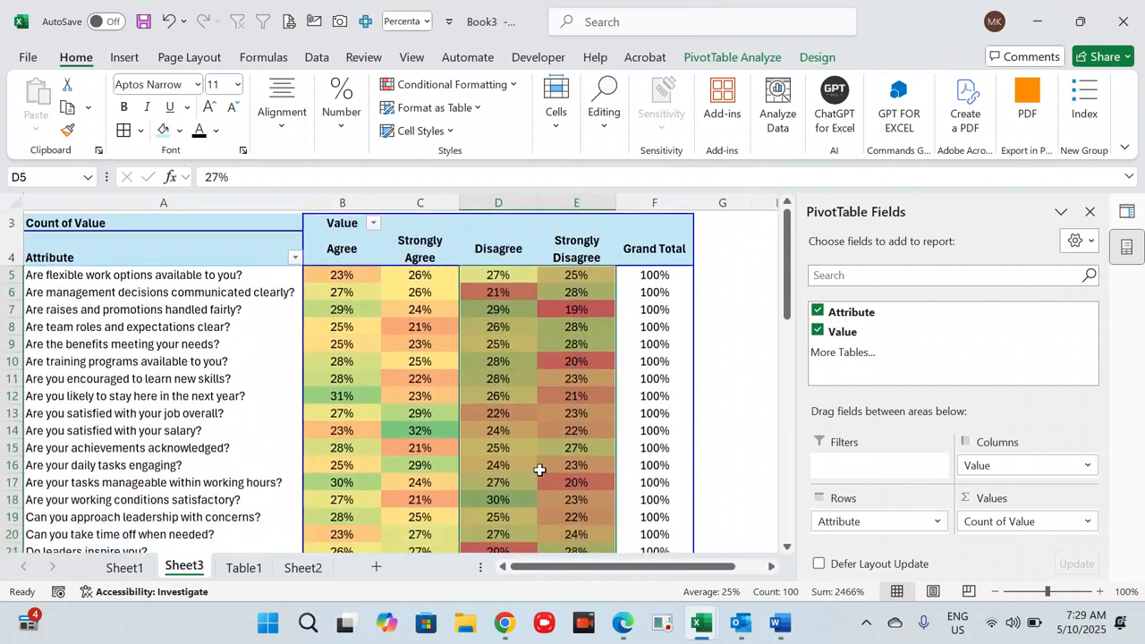
pyautogui.scroll(-1, 541, 469)
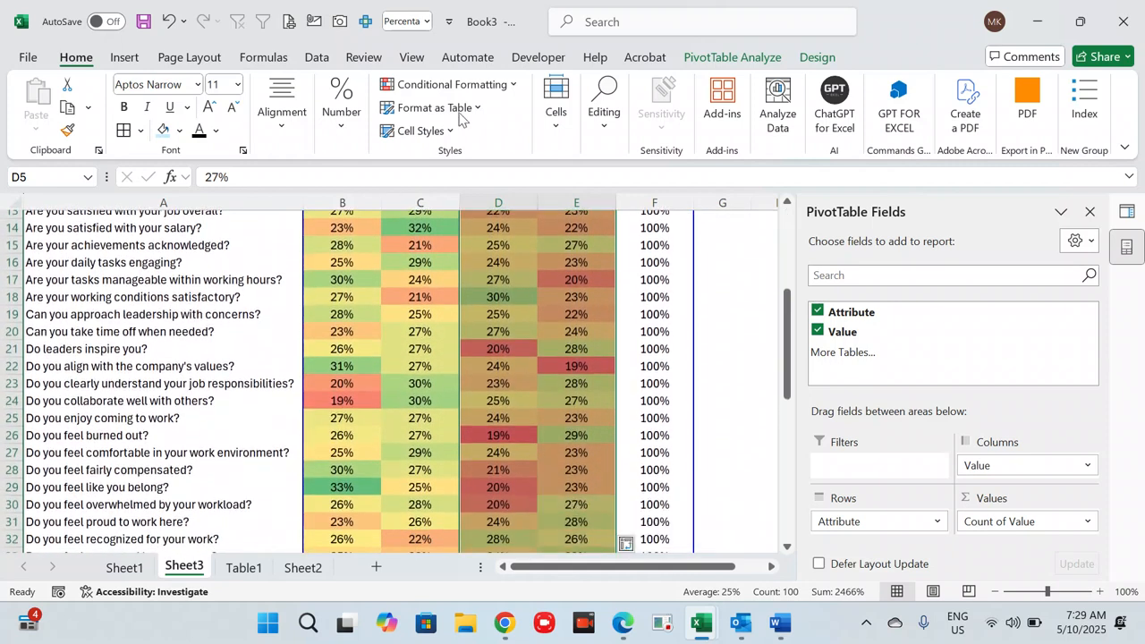
pyautogui.scroll(4, 496, 320)
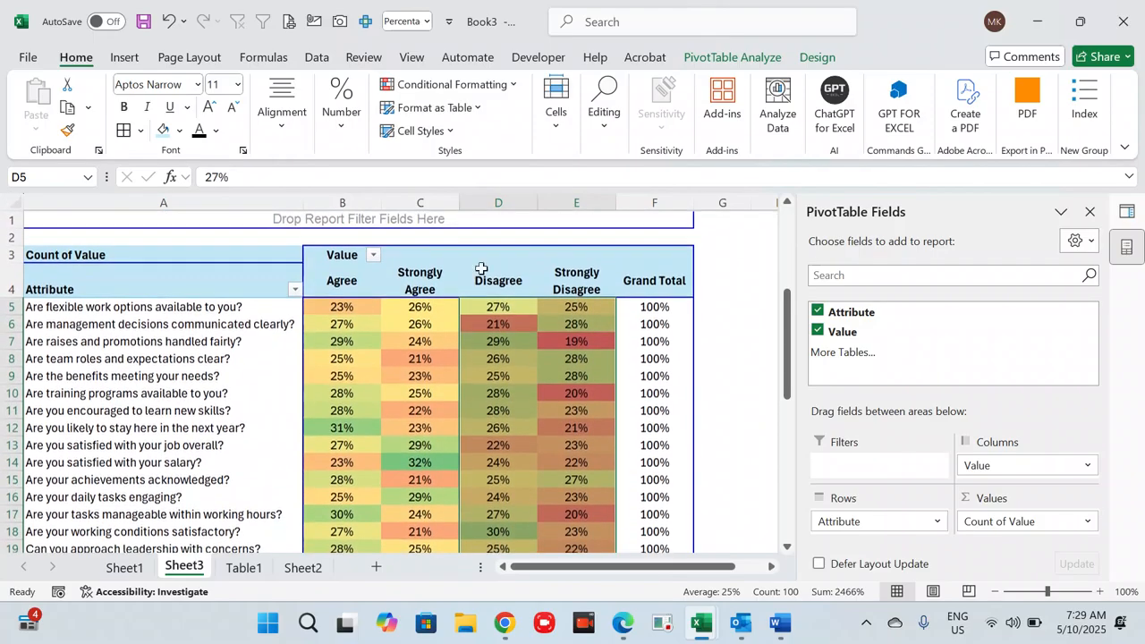
pyautogui.click(423, 88)
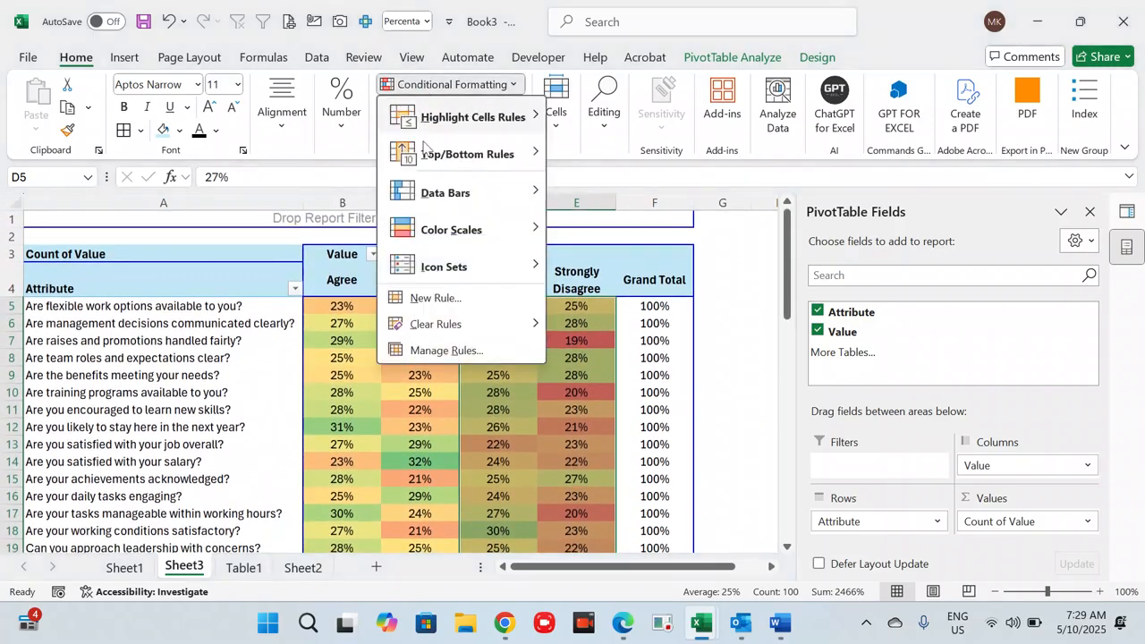
pyautogui.click(456, 354)
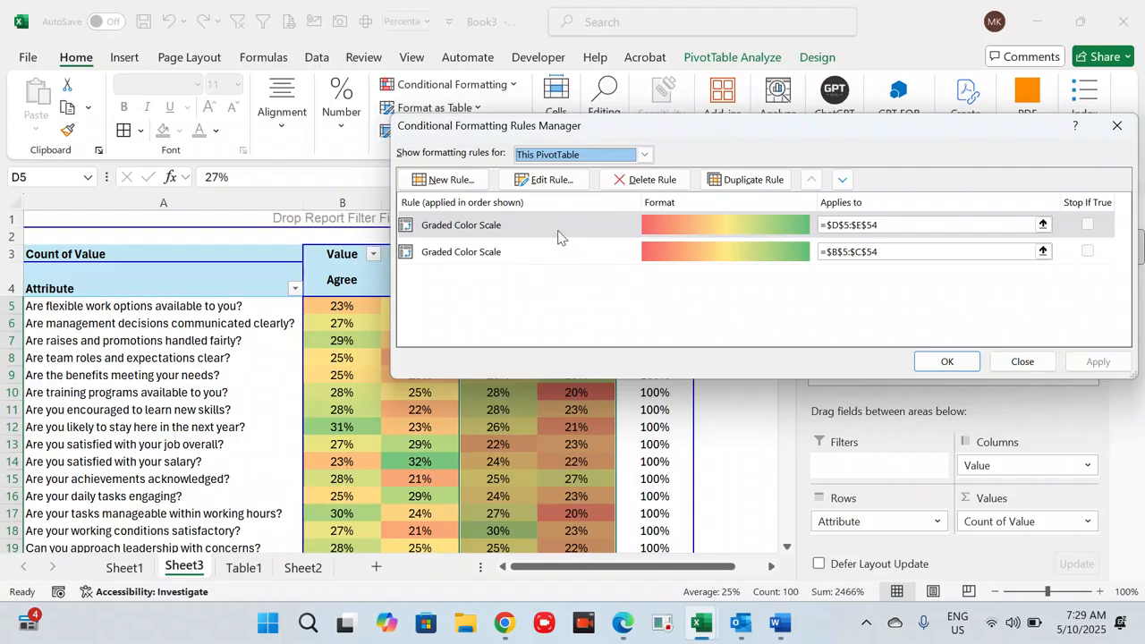
pyautogui.click(544, 179)
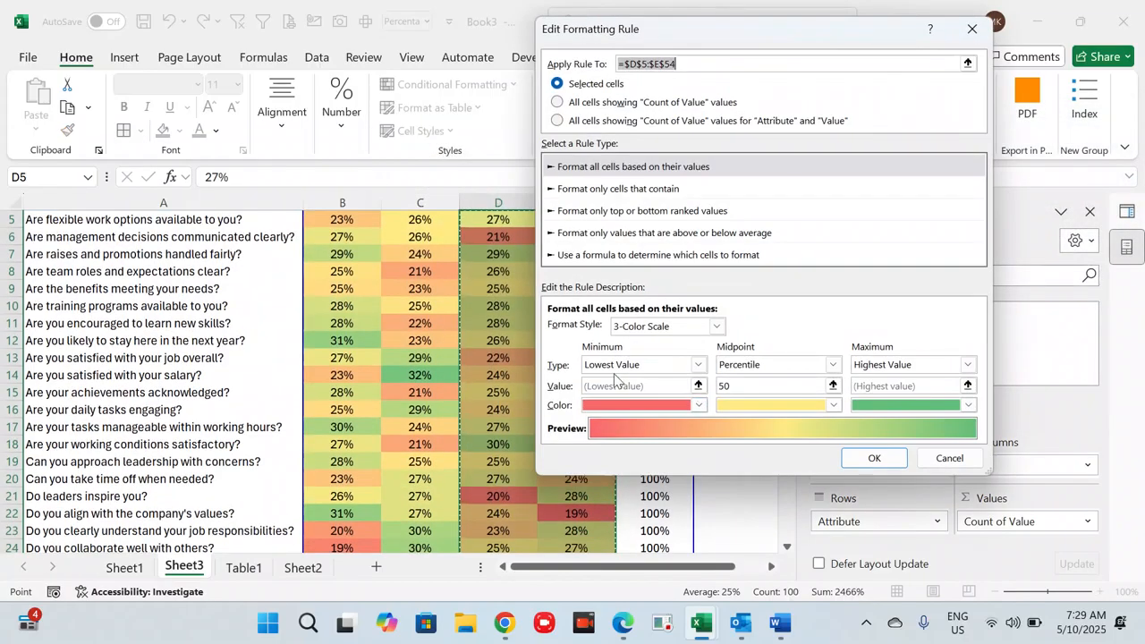
# Set the minimum color of the D5:E54 color scale to bright green, trying other green shades first.
pyautogui.click(698, 407)
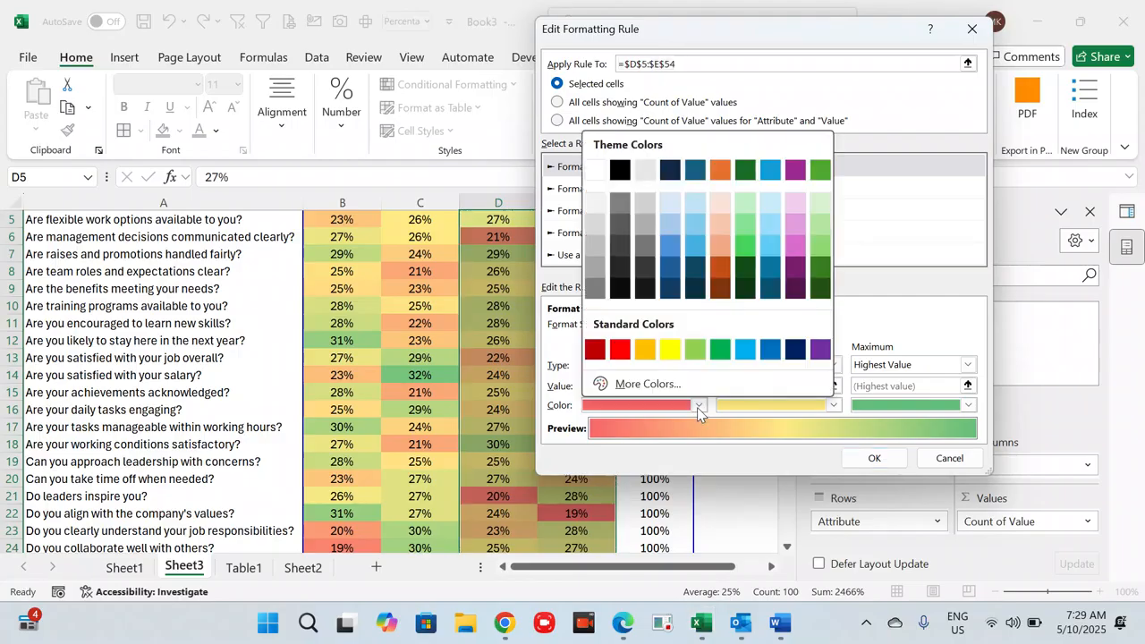
pyautogui.click(821, 226)
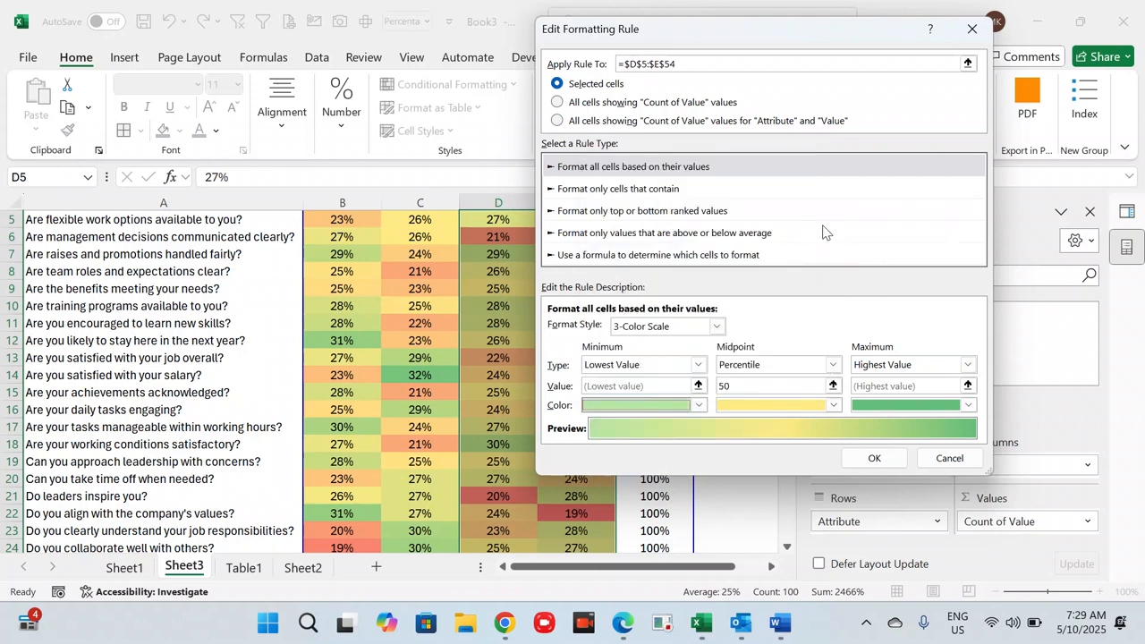
pyautogui.click(699, 405)
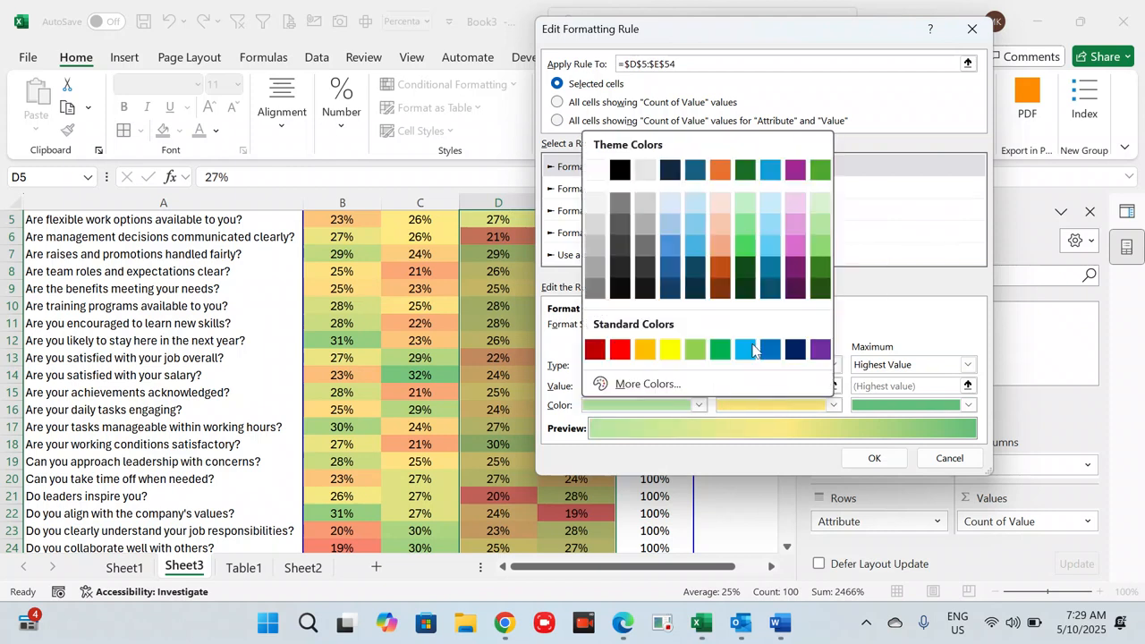
pyautogui.click(821, 244)
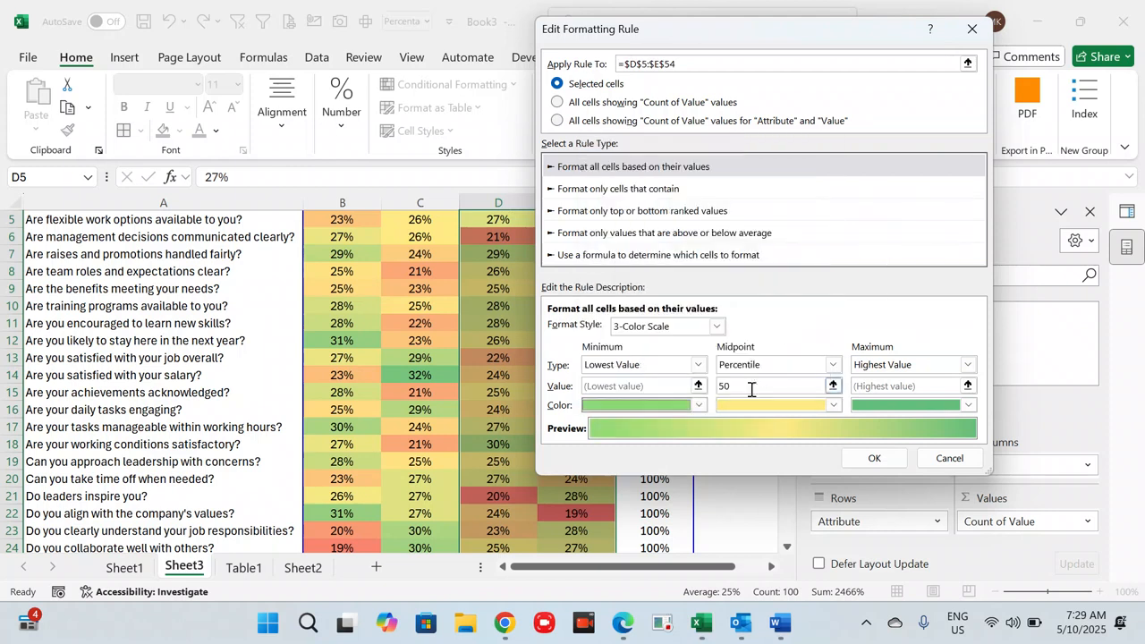
pyautogui.click(698, 405)
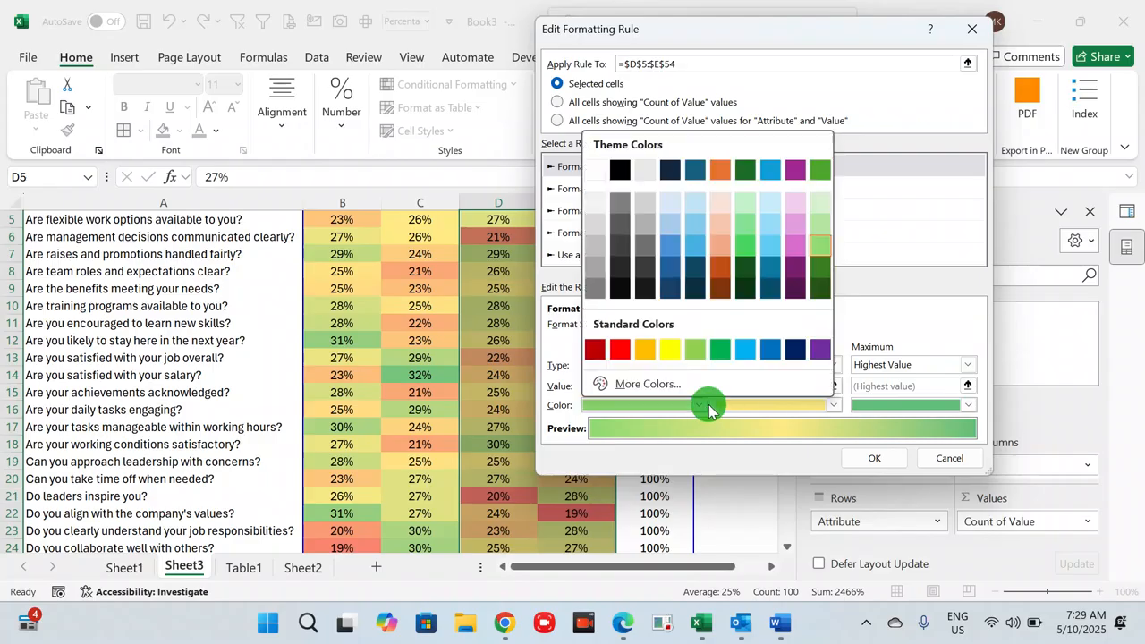
pyautogui.click(822, 266)
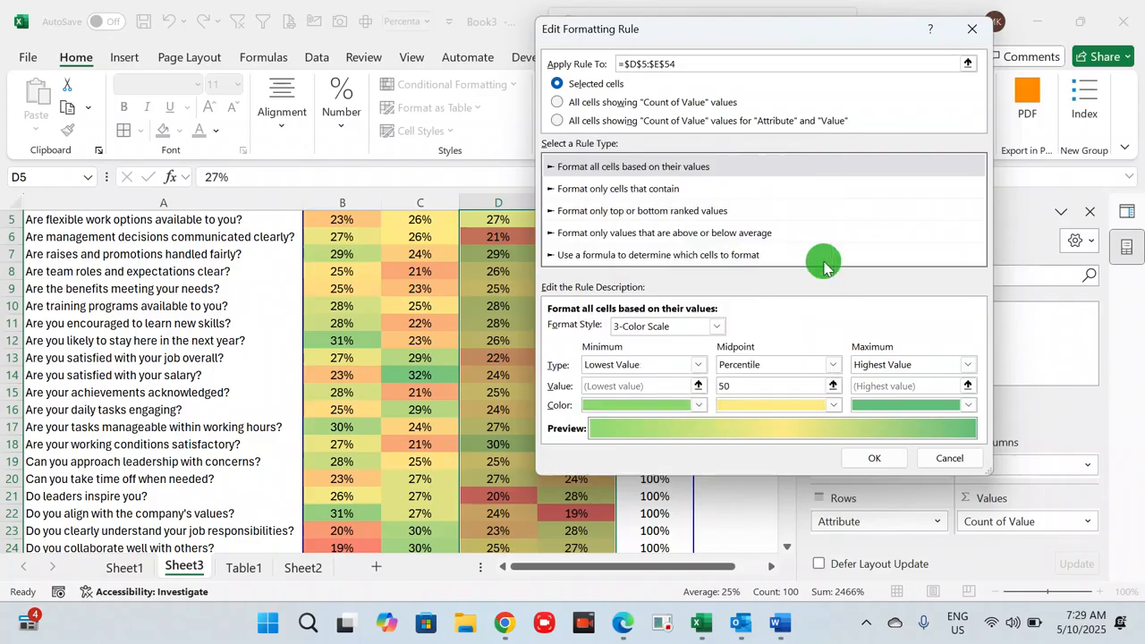
pyautogui.click(698, 405)
pyautogui.click(746, 245)
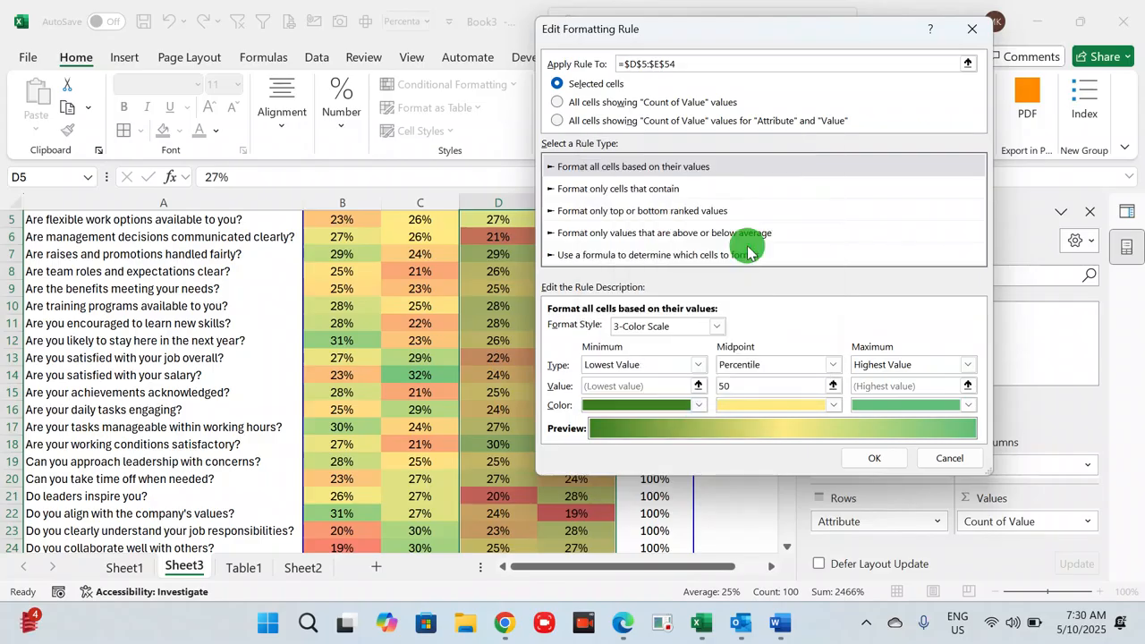
# Set the maximum color of the D5:E54 color scale to dark orange and apply the edited rule.
pyautogui.click(969, 405)
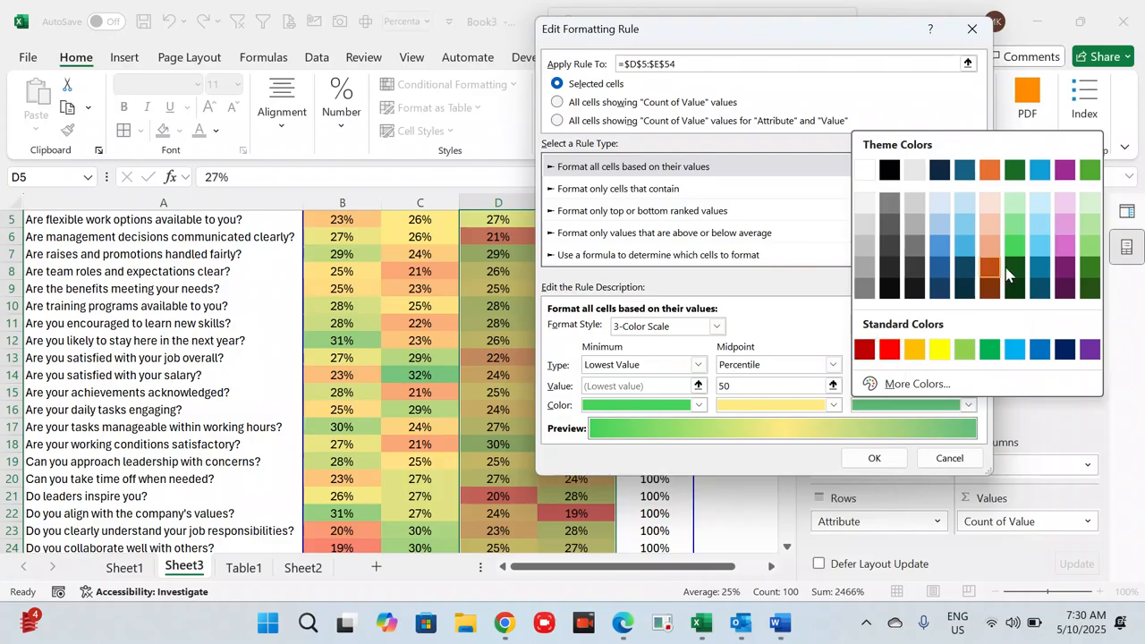
pyautogui.press('Escape')
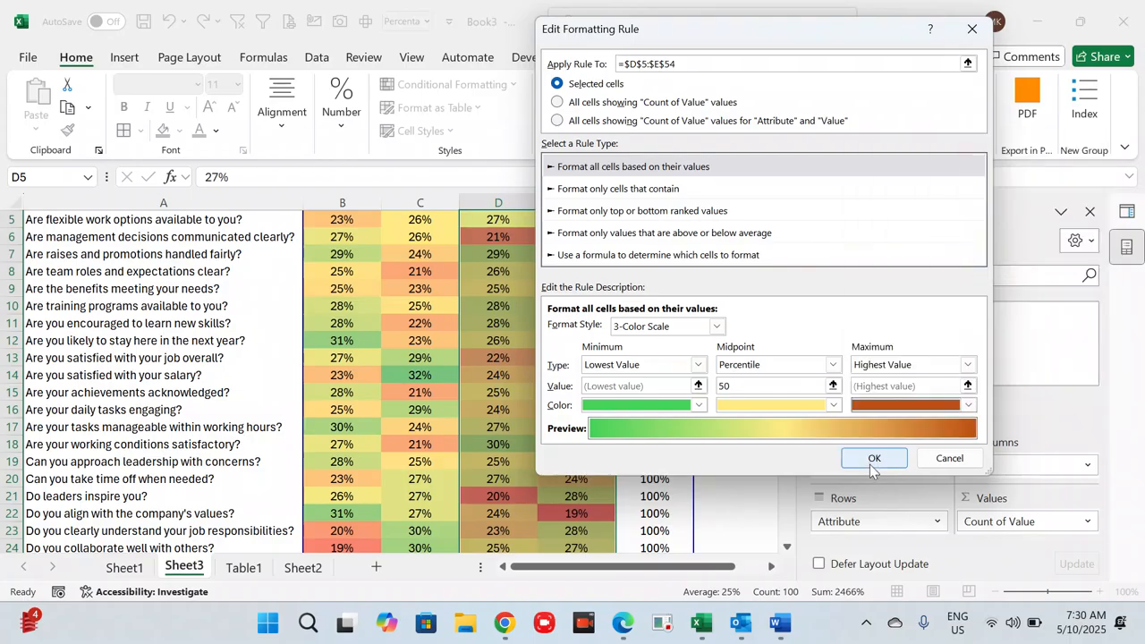
pyautogui.click(870, 458)
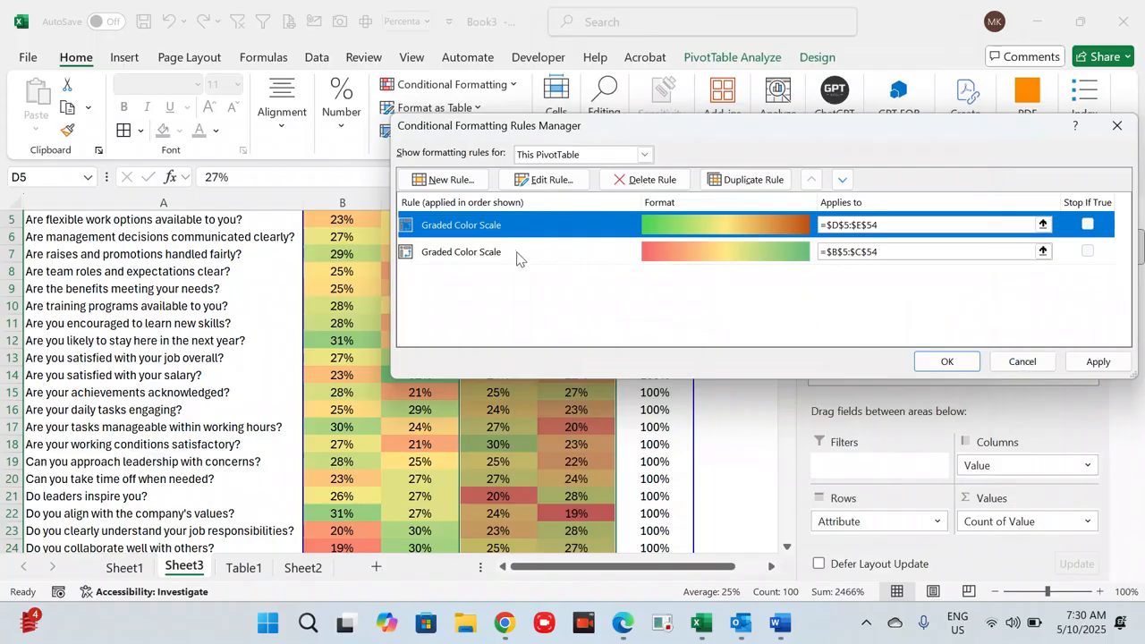
pyautogui.click(1099, 362)
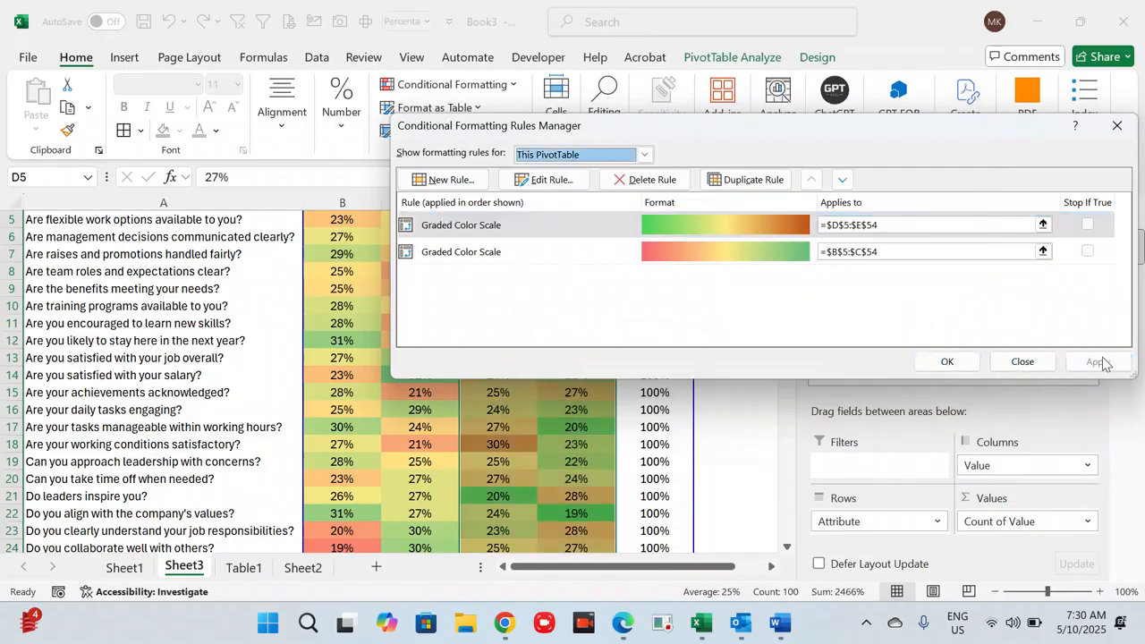
pyautogui.click(948, 362)
# Edit the D5:E54 color scale rule again, setting its maximum color to standard red, and apply it.
pyautogui.scroll(2, 680, 401)
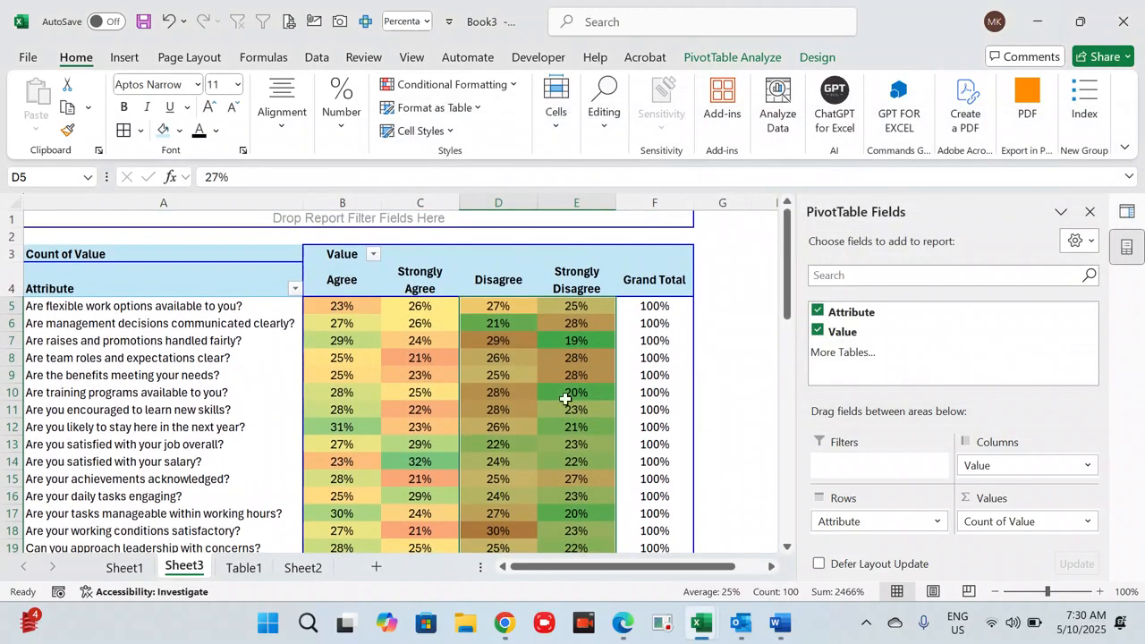
pyautogui.click(455, 85)
pyautogui.click(460, 350)
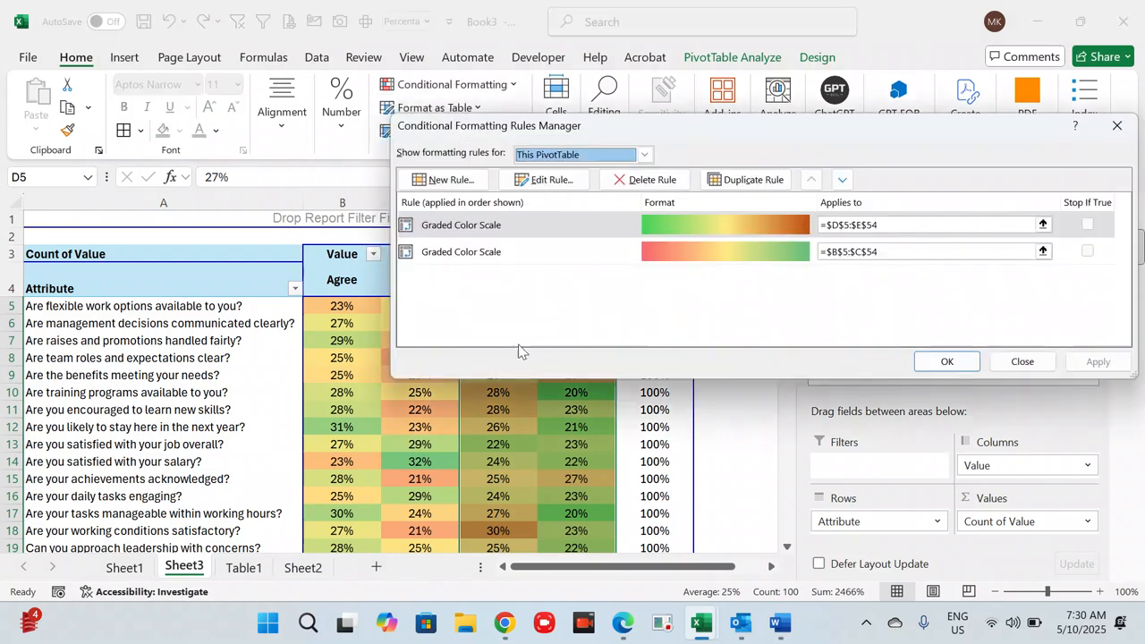
pyautogui.click(516, 225)
pyautogui.click(542, 180)
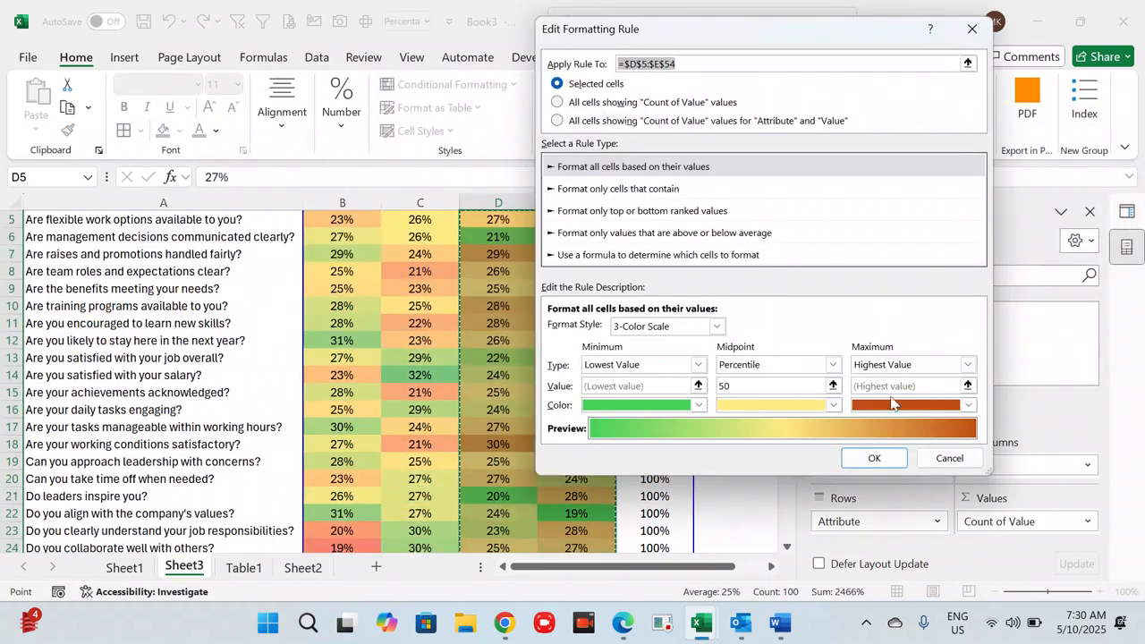
pyautogui.click(966, 404)
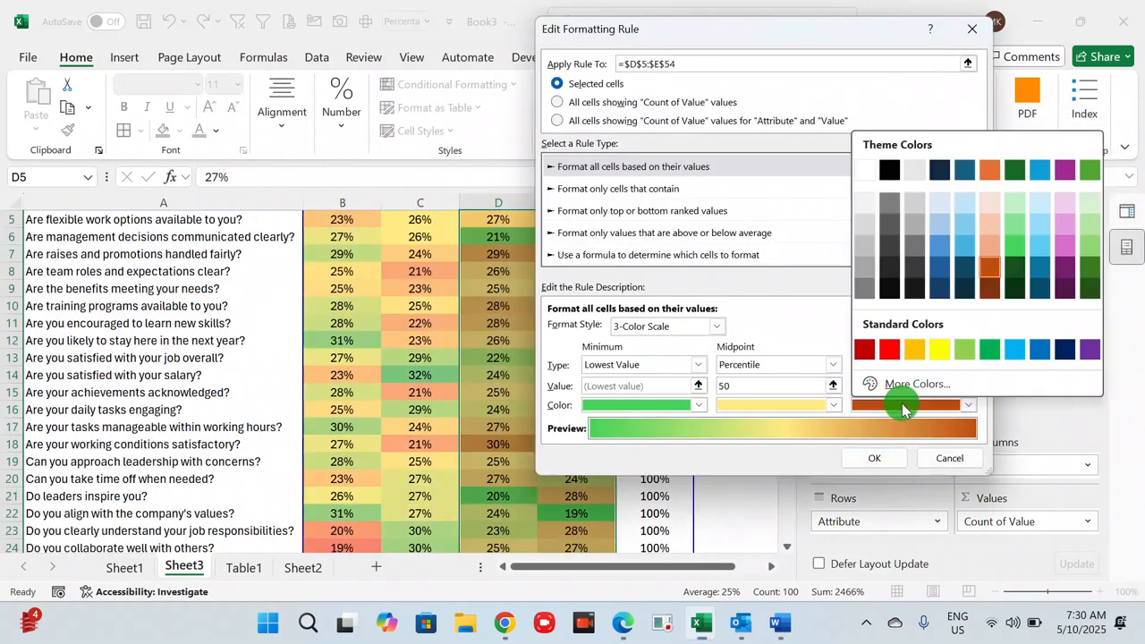
pyautogui.click(889, 349)
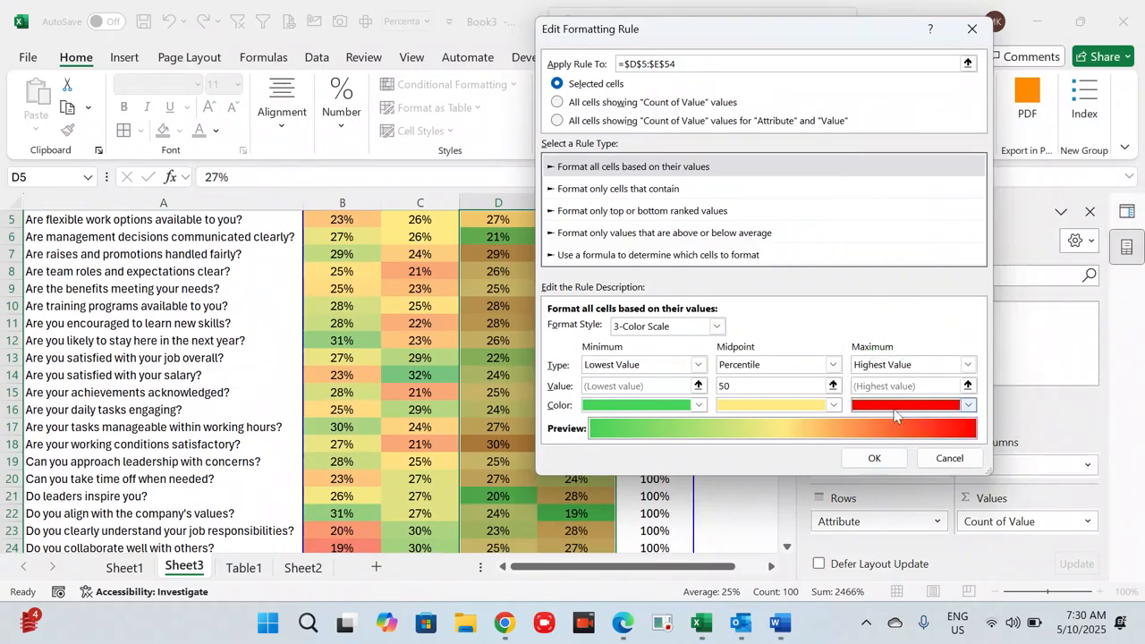
pyautogui.click(875, 458)
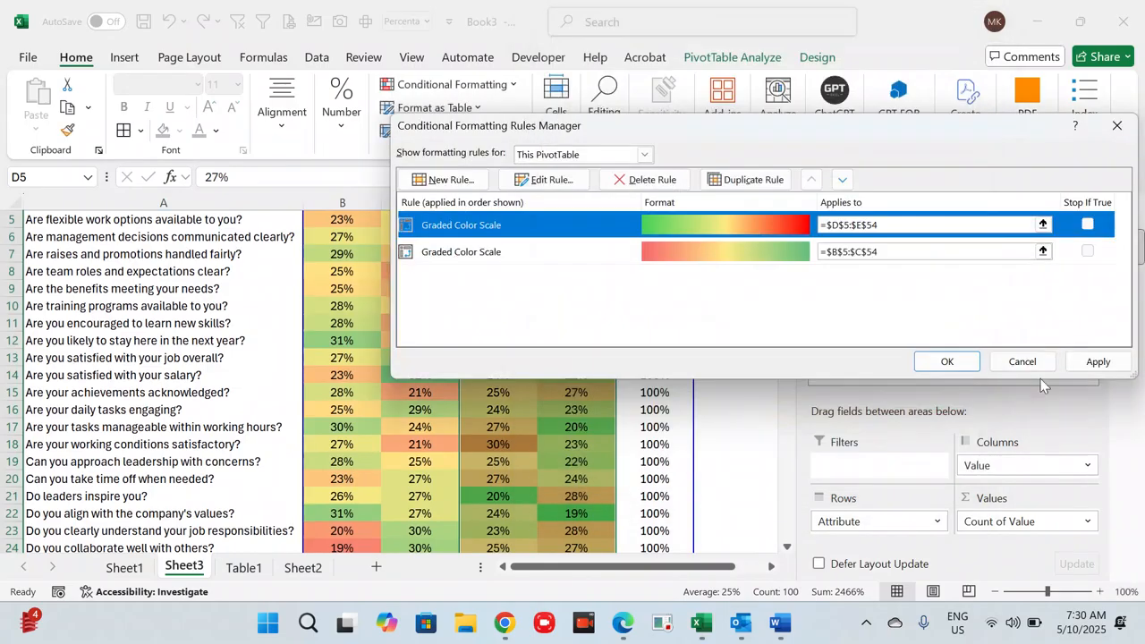
pyautogui.click(1090, 362)
pyautogui.click(950, 361)
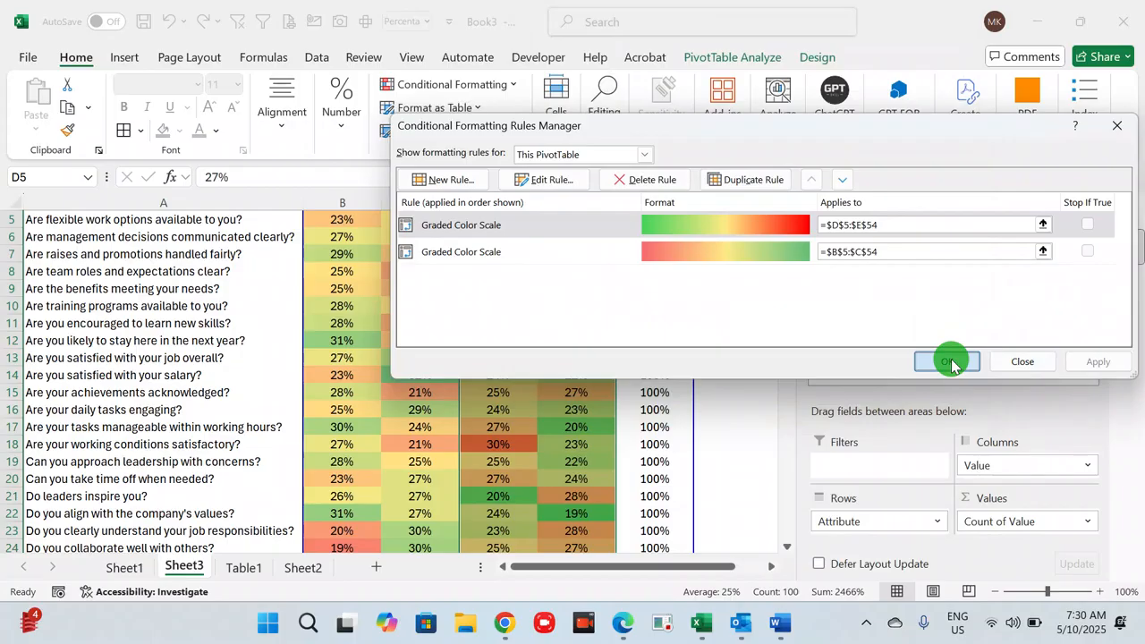
pyautogui.scroll(2, 445, 389)
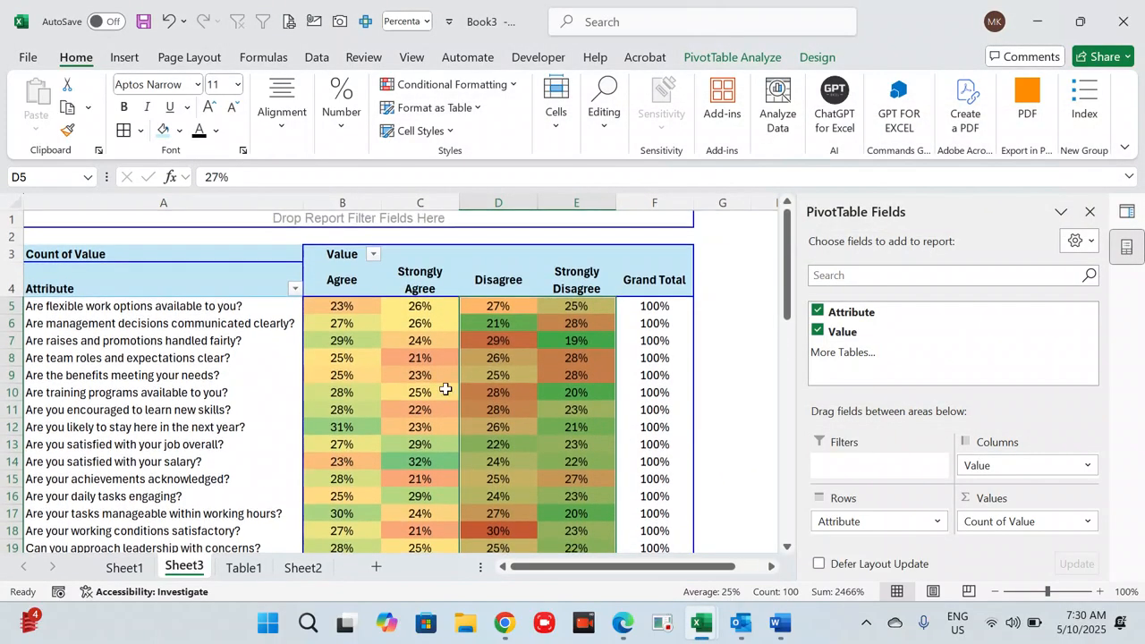
# Examine the color-scaled Agree percentages from the company's values question up through the first survey questions.
pyautogui.scroll(-3, 444, 389)
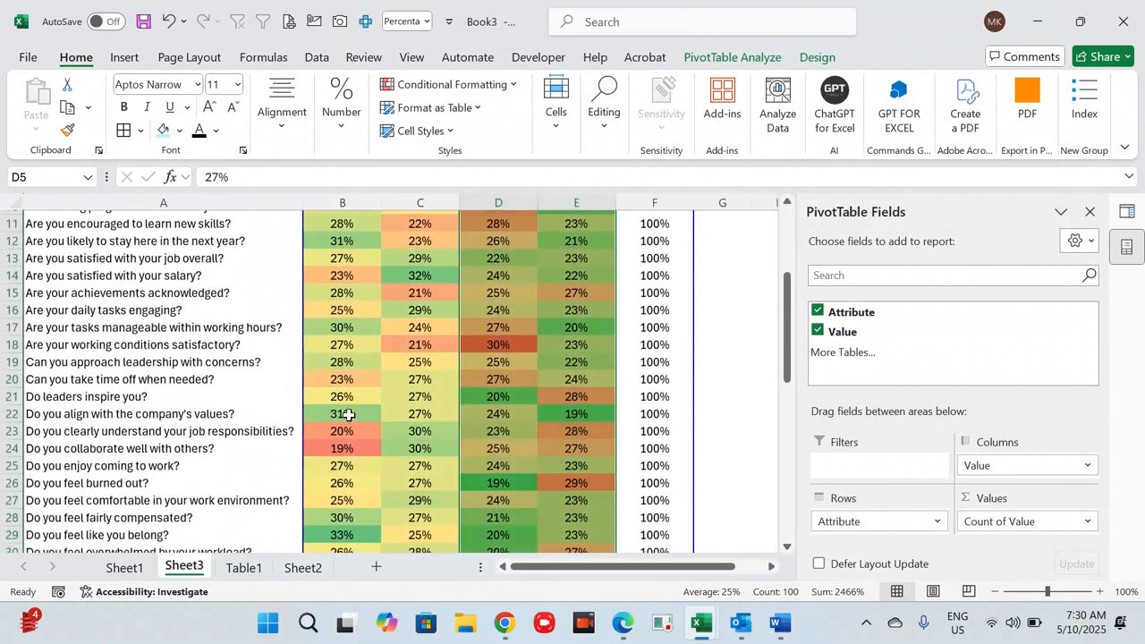
pyautogui.click(348, 414)
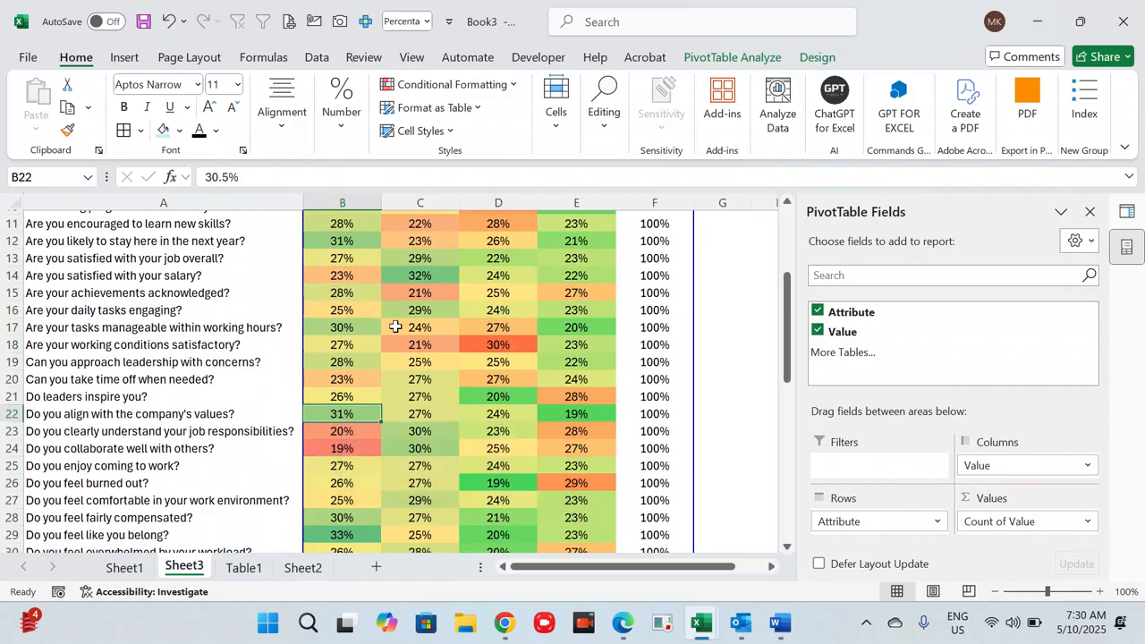
pyautogui.press('Up')
pyautogui.press('Up')
pyautogui.press('Up')
pyautogui.press('Up')
pyautogui.press('Up')
pyautogui.press('Up')
pyautogui.press('Up')
pyautogui.press('Up')
pyautogui.press('Up')
pyautogui.press('Up')
pyautogui.press('Up')
pyautogui.press('Up')
pyautogui.press('Up')
pyautogui.press('Up')
pyautogui.press('Up')
pyautogui.press('Up')
pyautogui.press('Up')
pyautogui.press('Up')
pyautogui.press('Up')
pyautogui.press('Up')
pyautogui.press('Up')
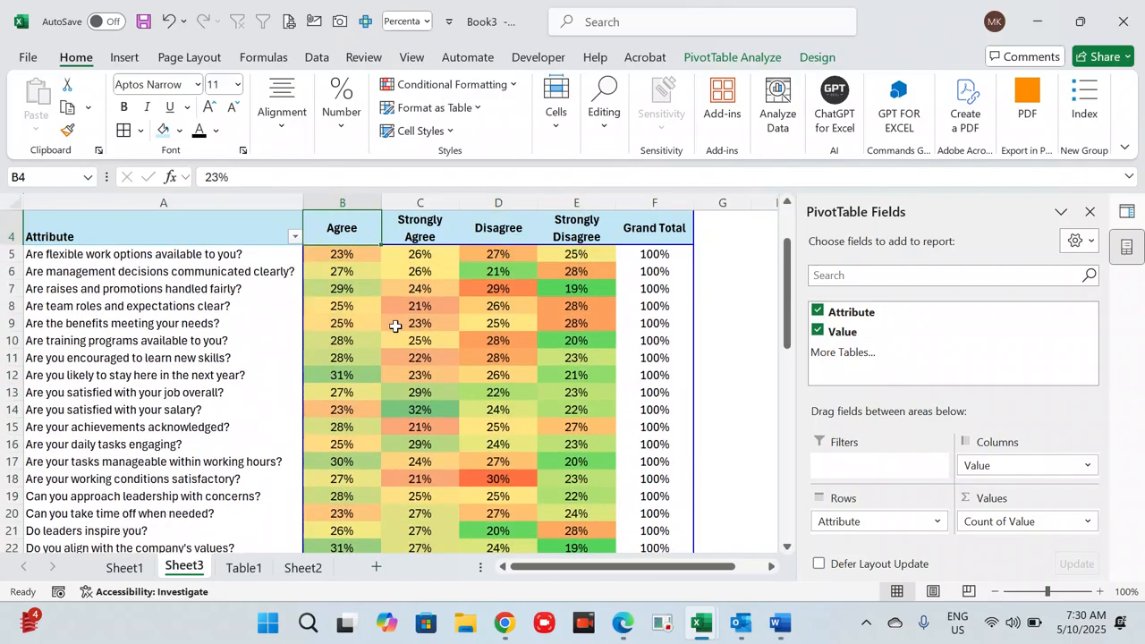
pyautogui.press('Down')
pyautogui.press('Down')
pyautogui.press('Down')
pyautogui.press('Down')
pyautogui.press('Down')
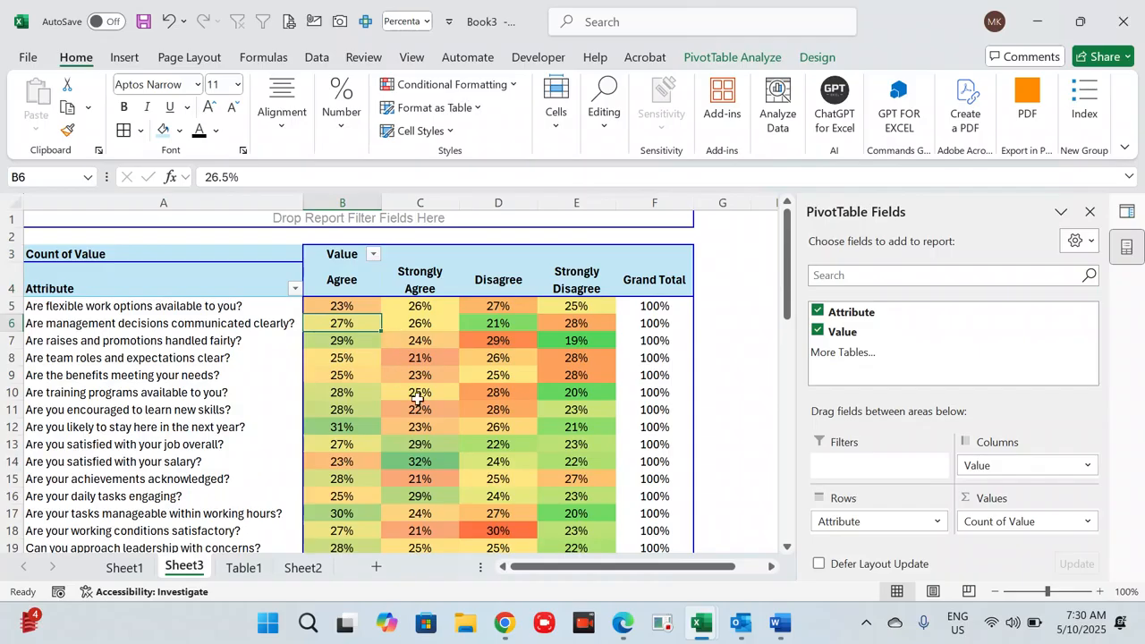
pyautogui.press('Down')
pyautogui.press('Down')
pyautogui.press('Down')
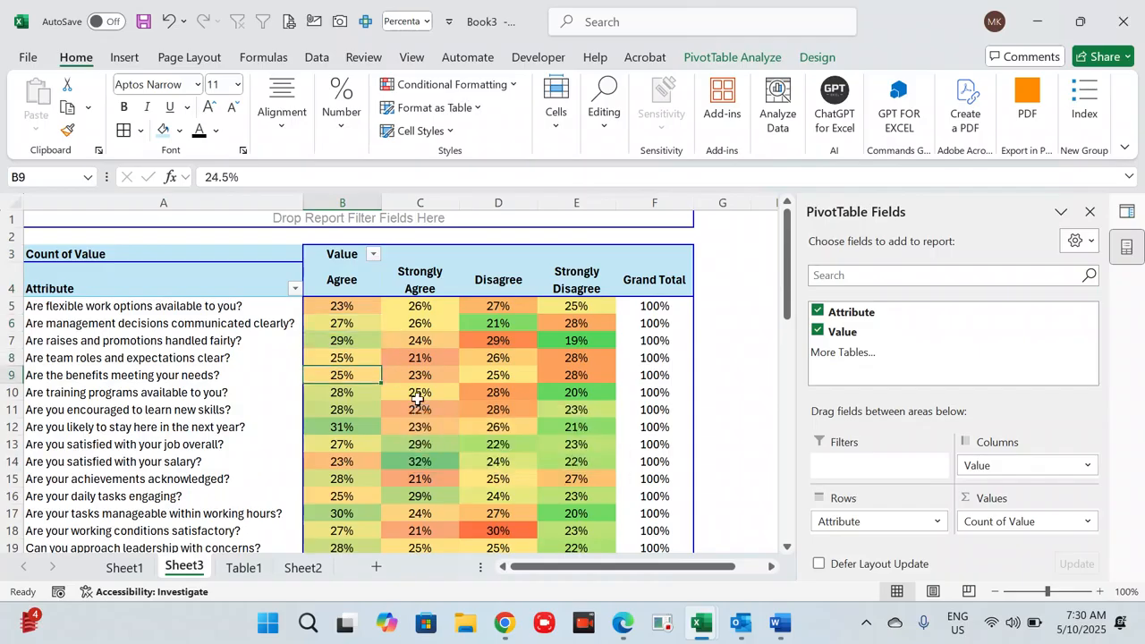
# Examine the Strongly Agree responses from the raises and promotions question down to "Are you satisfied with your salary?".
pyautogui.press('Left')
pyautogui.press('Up')
pyautogui.press('Up')
pyautogui.press('Up')
pyautogui.press('Down')
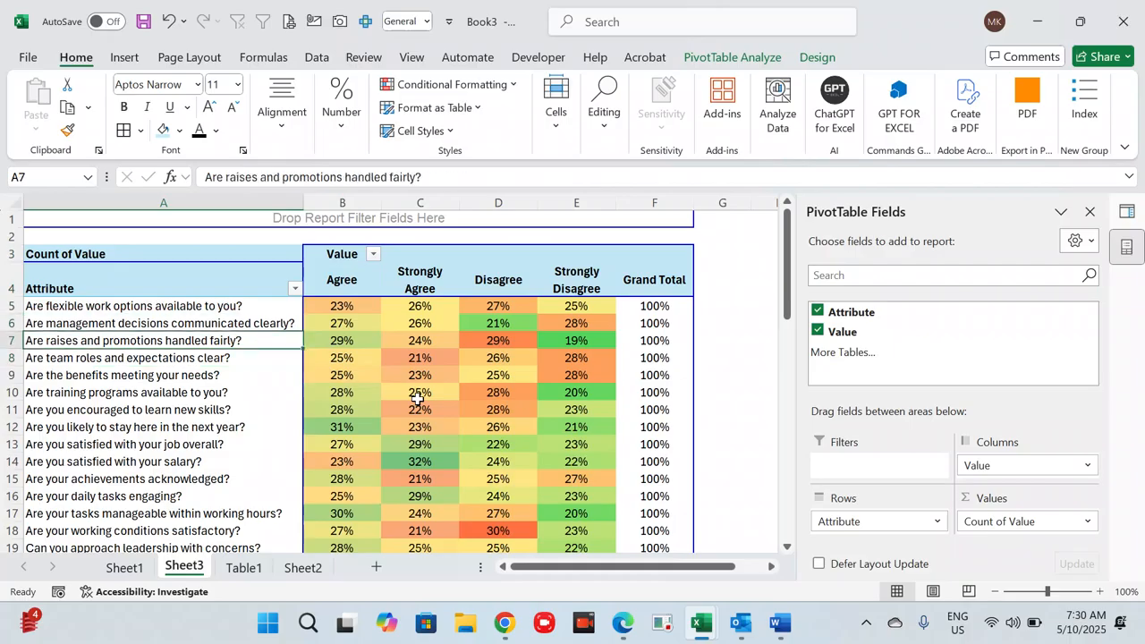
pyautogui.press('Right')
pyautogui.press('Right')
pyautogui.press('Down')
pyautogui.press('Down')
pyautogui.press('Down')
pyautogui.press('Down')
pyautogui.press('Down')
pyautogui.press('Down')
pyautogui.press('Down')
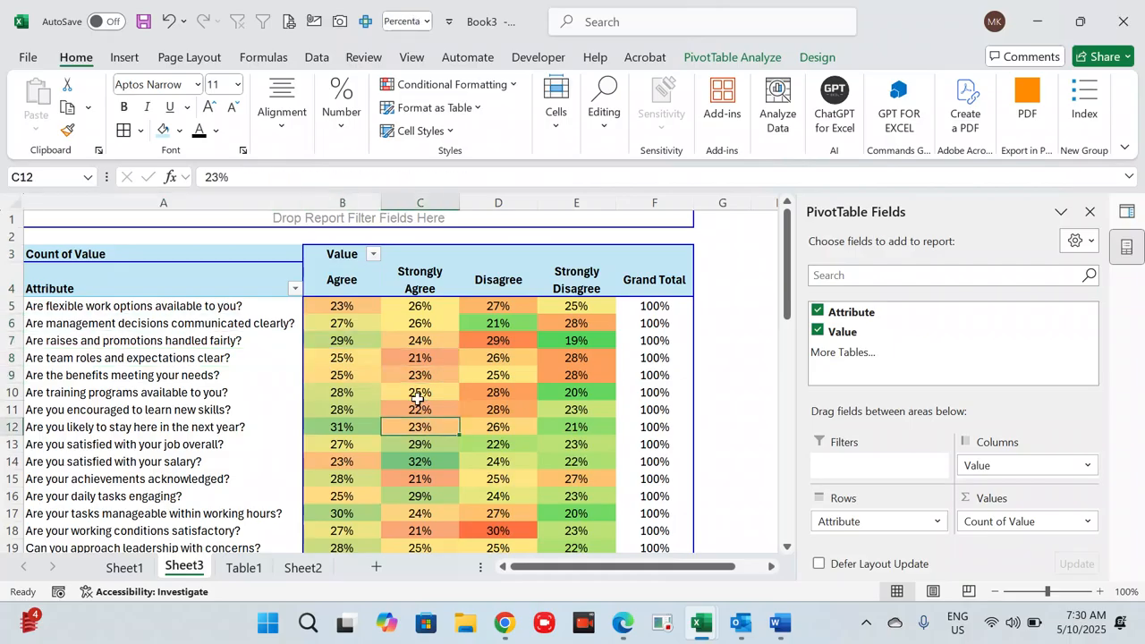
pyautogui.press('Left')
pyautogui.press('Left')
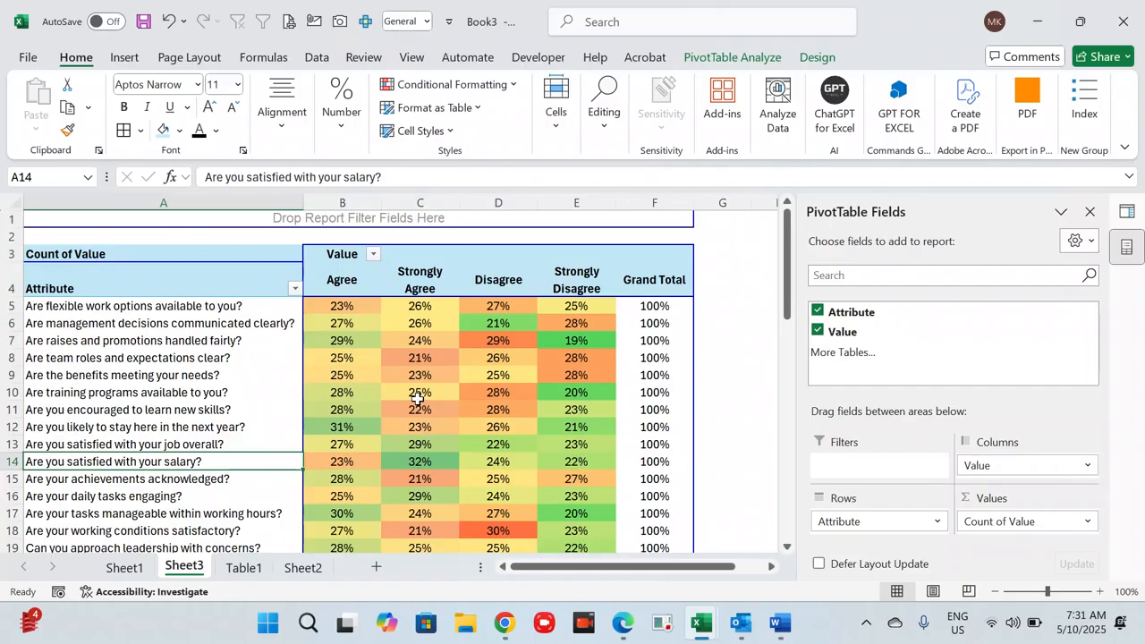
pyautogui.press('Right')
pyautogui.press('Right')
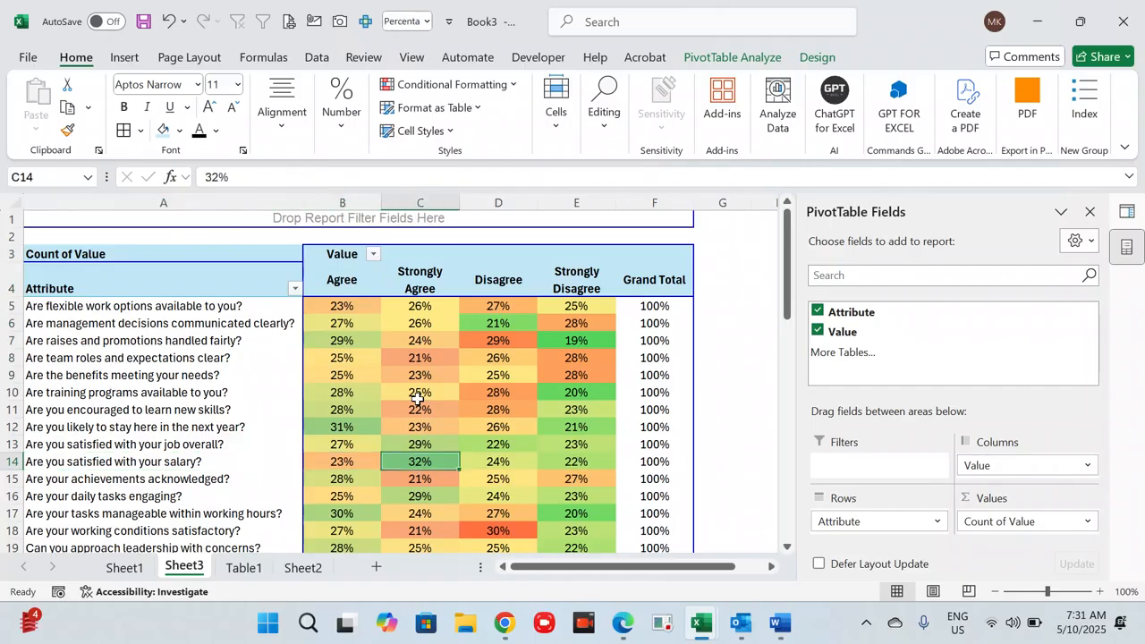
# Compare the Strongly Agree and Agree responses for the question "Do you align with the company's values?".
pyautogui.press('Down')
pyautogui.press('Down')
pyautogui.press('Down')
pyautogui.press('Down')
pyautogui.press('Down')
pyautogui.press('Down')
pyautogui.press('Down')
pyautogui.press('Down')
pyautogui.press('Down')
pyautogui.press('Up')
pyautogui.press('Up')
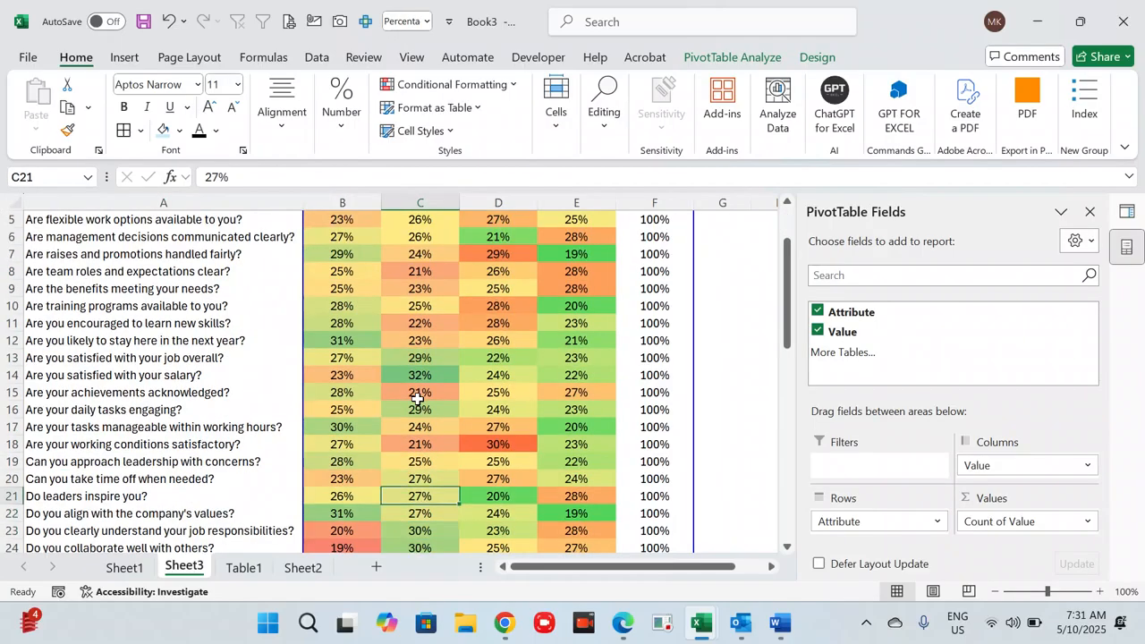
pyautogui.press('Down')
pyautogui.press('Down')
pyautogui.press('Up')
pyautogui.press('Left')
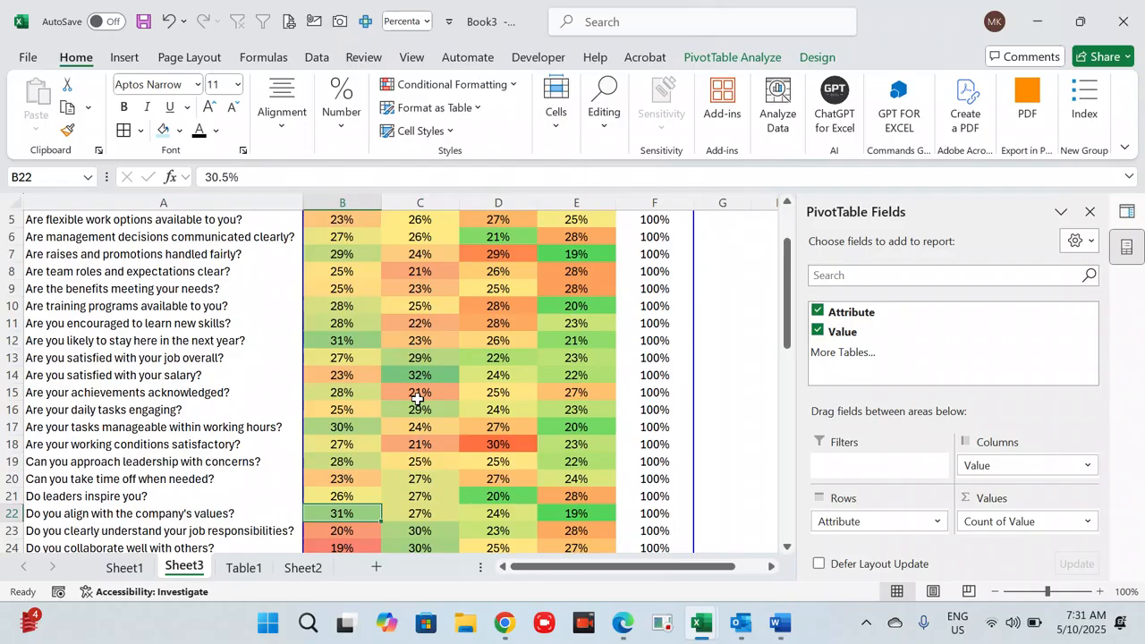
pyautogui.press('Left')
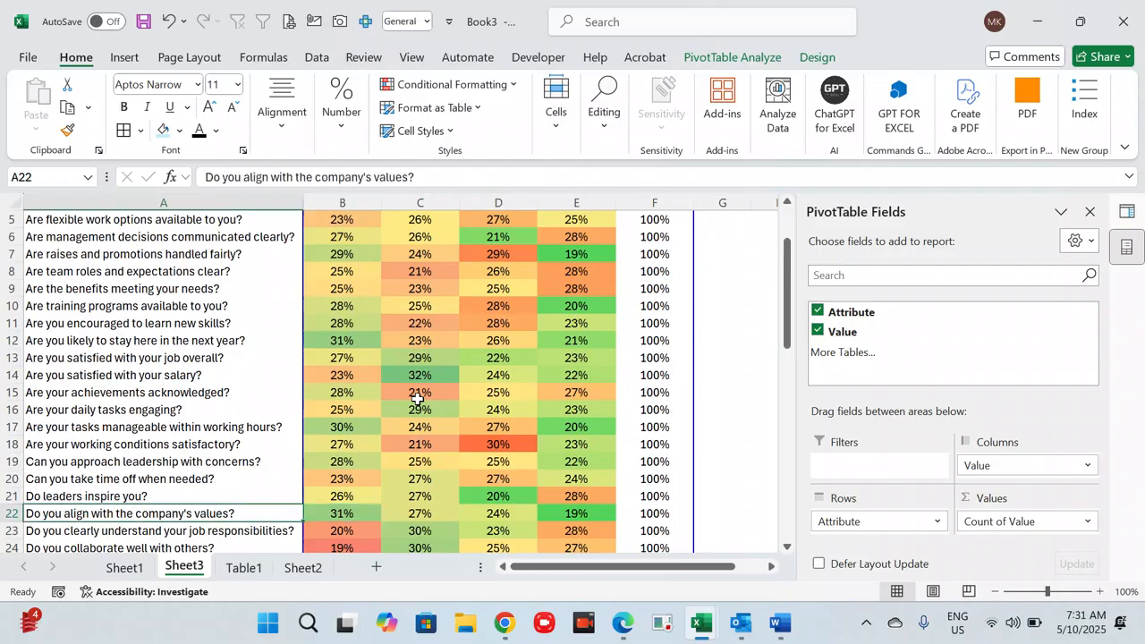
pyautogui.press('Right')
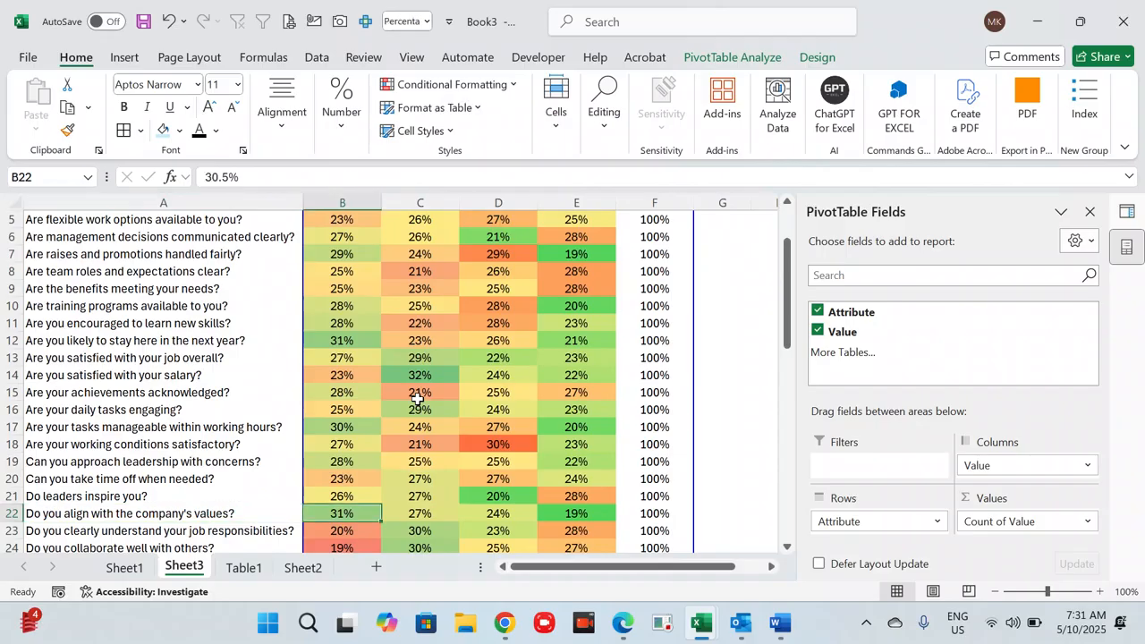
# Examine the Agree responses around "Do you enjoy coming to work?" and back up to the first row of the sheet.
pyautogui.press('Down')
pyautogui.press('Down')
pyautogui.press('Down')
pyautogui.press('Down')
pyautogui.press('Down')
pyautogui.press('Up')
pyautogui.press('Up')
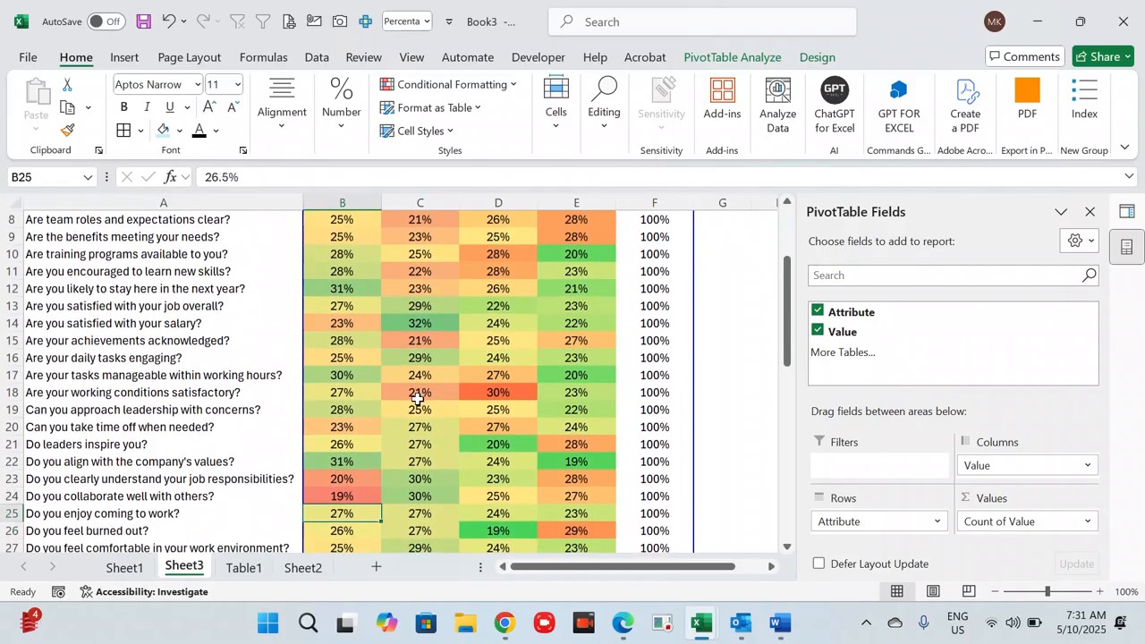
pyautogui.press('Up')
pyautogui.press('Up')
pyautogui.press('Up')
pyautogui.press('Up')
pyautogui.press('Up')
pyautogui.press('Up')
pyautogui.press('Up')
pyautogui.press('Up')
pyautogui.press('Up')
pyautogui.press('Up')
pyautogui.press('Up')
pyautogui.press('Up')
pyautogui.press('Up')
pyautogui.press('Up')
pyautogui.press('Up')
pyautogui.press('Up')
pyautogui.press('Up')
pyautogui.press('Up')
pyautogui.press('Up')
pyautogui.press('Up')
pyautogui.press('Up')
pyautogui.press('Up')
# Examine the Disagree column's color scale, comparing the responses for "Are your working conditions satisfactory?" across the answer columns.
pyautogui.press('Right')
pyautogui.press('Right')
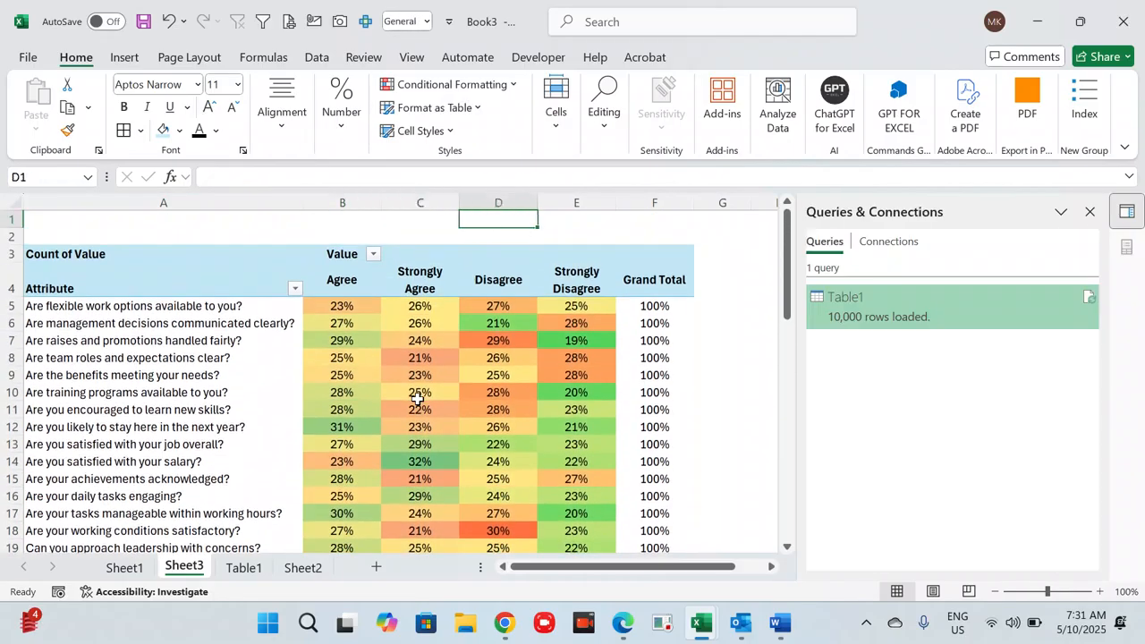
pyautogui.press('Down')
pyautogui.press('Down')
pyautogui.press('Down')
pyautogui.press('Down')
pyautogui.press('Down')
pyautogui.press('Down')
pyautogui.press('Down')
pyautogui.press('Down')
pyautogui.press('Down')
pyautogui.press('Down')
pyautogui.press('Down')
pyautogui.press('Down')
pyautogui.press('Down')
pyautogui.press('Down')
pyautogui.press('Down')
pyautogui.press('Down')
pyautogui.press('Down')
pyautogui.press('Down')
pyautogui.press('Down')
pyautogui.press('Down')
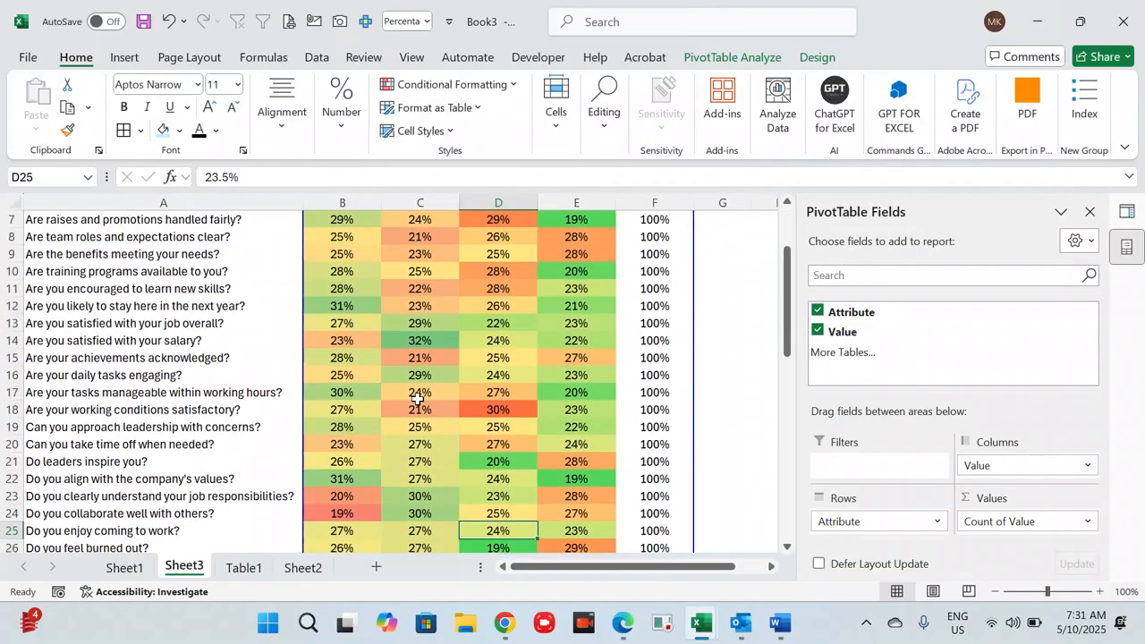
pyautogui.press('Up')
pyautogui.press('Up')
pyautogui.press('Up')
pyautogui.press('Up')
pyautogui.press('Up')
pyautogui.press('Up')
pyautogui.press('Up')
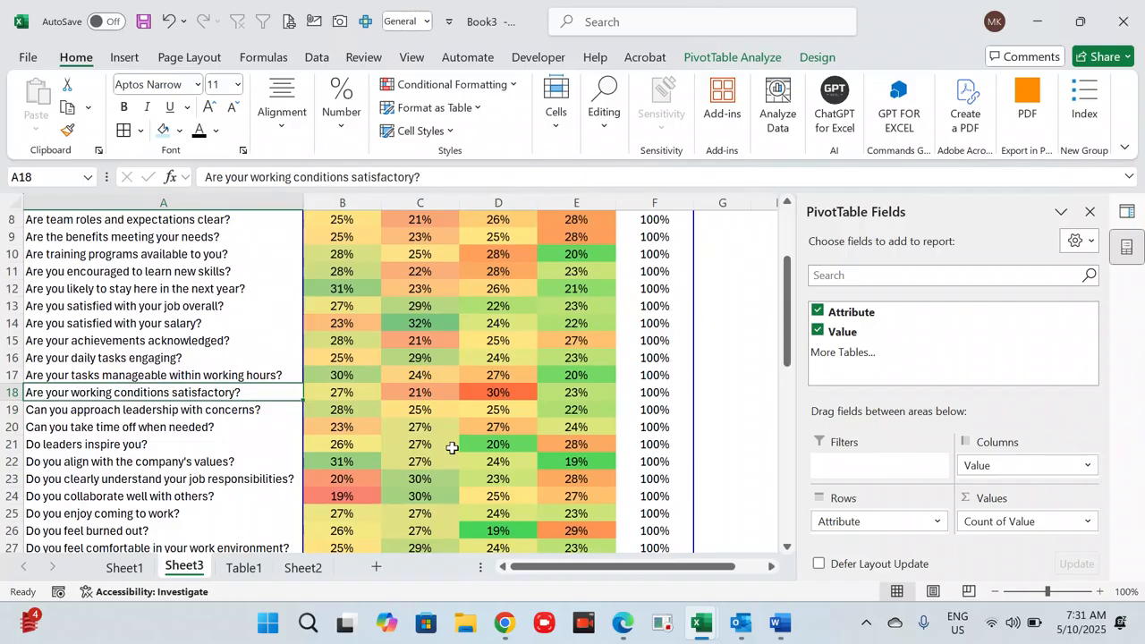
pyautogui.press('Right')
pyautogui.press('Right')
pyautogui.press('Right')
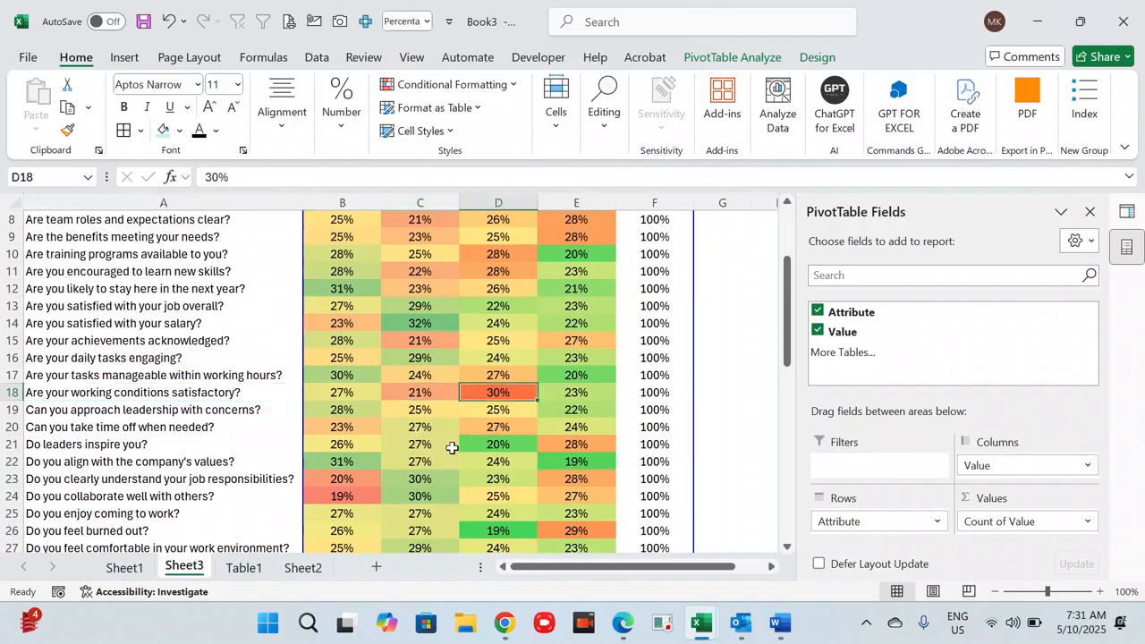
pyautogui.press('Right')
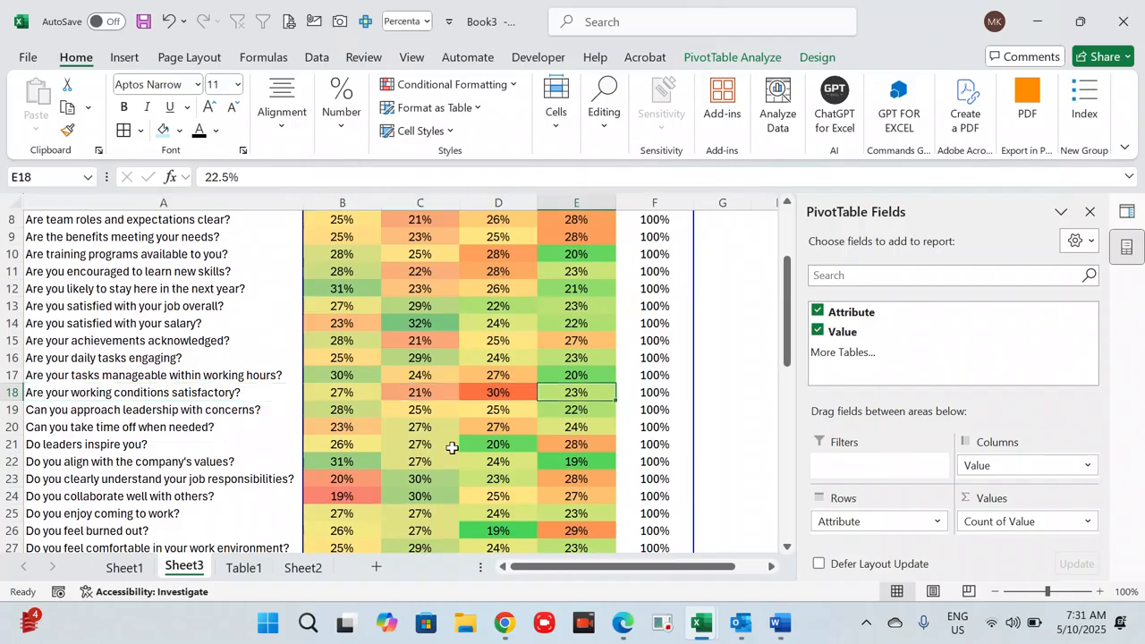
# Review the Strongly Disagree responses from the working conditions question up to cell E1 above the PivotTable.
pyautogui.press('Up')
pyautogui.press('Up')
pyautogui.press('Up')
pyautogui.press('Up')
pyautogui.press('Up')
pyautogui.press('Up')
pyautogui.press('Up')
pyautogui.press('Up')
pyautogui.press('Up')
pyautogui.press('Up')
pyautogui.press('Up')
pyautogui.press('Up')
pyautogui.press('Up')
pyautogui.press('Up')
pyautogui.press('Up')
pyautogui.press('Up')
pyautogui.press('Up')
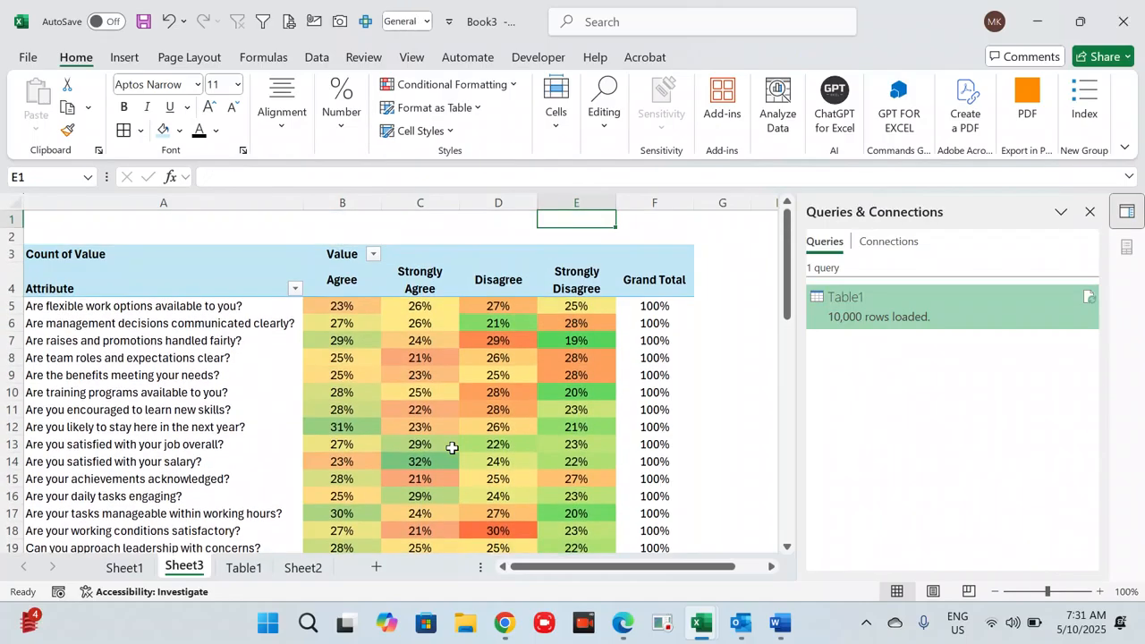
# Examine the Strongly Disagree column's color scale from the top of the sheet to the question "Do you feel safe at work?".
pyautogui.press('Down')
pyautogui.press('Down')
pyautogui.press('Down')
pyautogui.press('Down')
pyautogui.press('Down')
pyautogui.press('Down')
pyautogui.press('Down')
pyautogui.press('Down')
pyautogui.press('Down')
pyautogui.press('Down')
pyautogui.press('Down')
pyautogui.press('Down')
pyautogui.press('Down')
pyautogui.press('Down')
pyautogui.press('Down')
pyautogui.press('Down')
pyautogui.press('Down')
pyautogui.press('Down')
pyautogui.press('Down')
pyautogui.press('Down')
pyautogui.press('Down')
pyautogui.press('Down')
pyautogui.press('Down')
pyautogui.press('Down')
pyautogui.press('Down')
pyautogui.press('Down')
pyautogui.press('Down')
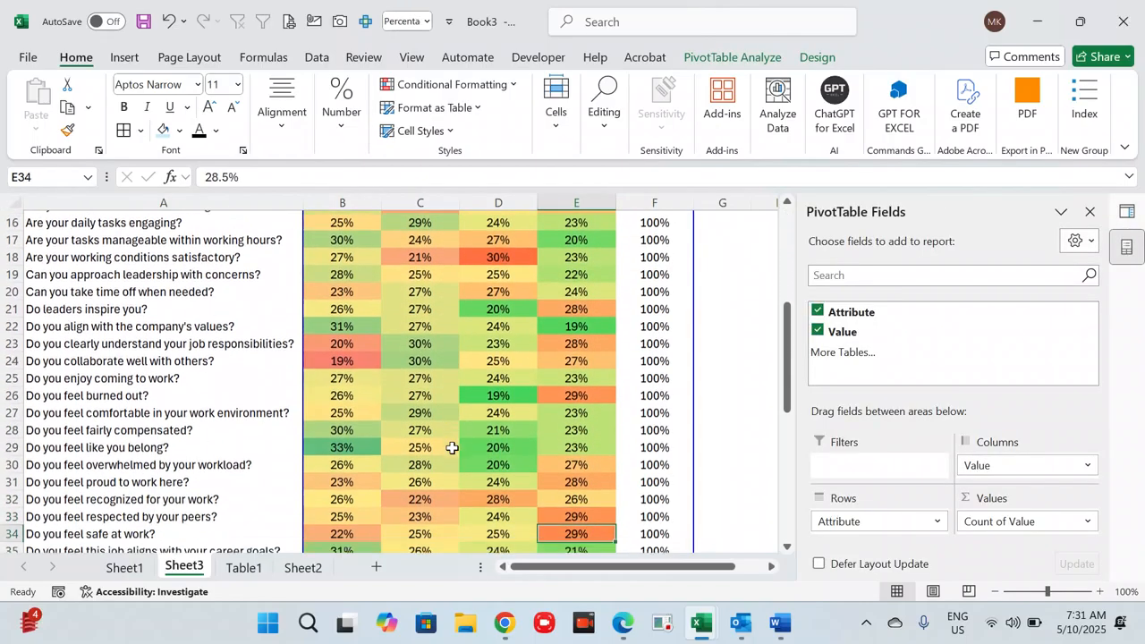
pyautogui.press('Up')
pyautogui.press('Up')
pyautogui.press('Up')
pyautogui.press('Up')
# Compare the responses for "Do you feel safe at work?" across the answer columns, from the question text to Strongly Disagree.
pyautogui.press('Left')
pyautogui.press('Left')
pyautogui.press('Left')
pyautogui.press('Left')
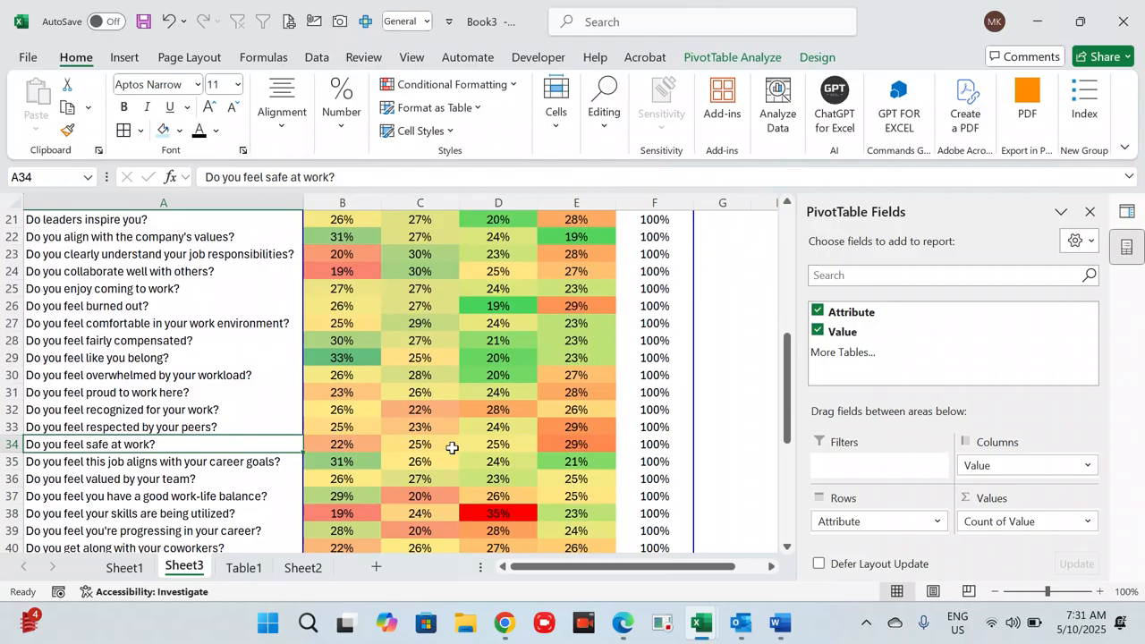
pyautogui.press('Right')
pyautogui.press('Right')
pyautogui.press('Right')
pyautogui.press('Right')
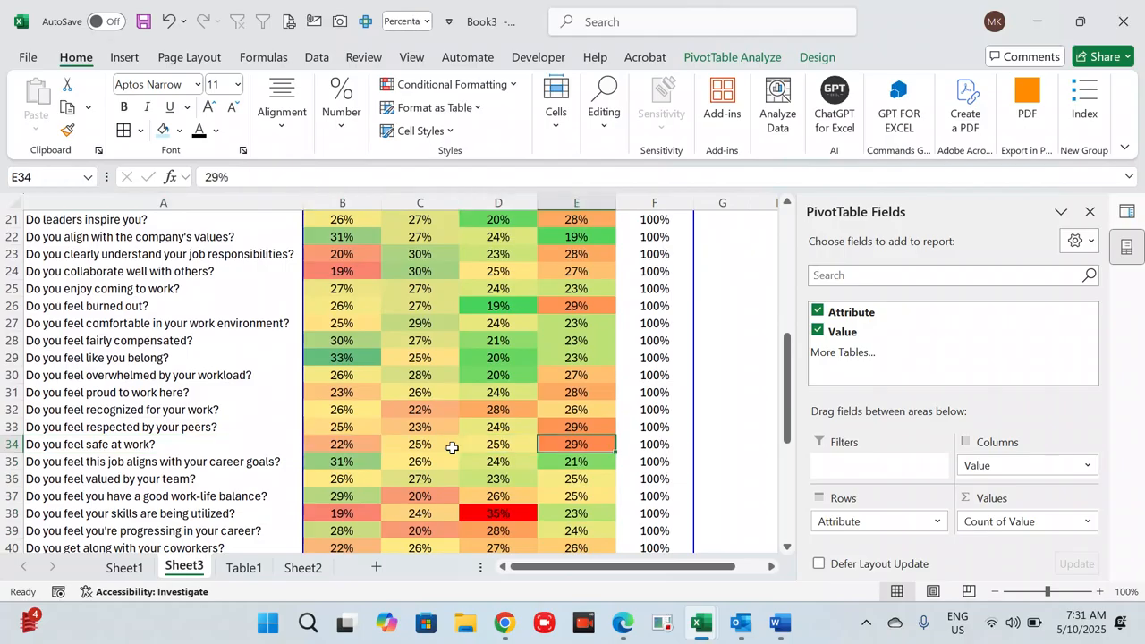
# Examine the Disagree response for "Do you feel your skills are being utilized?" against its question and the other answers in that row.
pyautogui.press('Left')
pyautogui.press('Down')
pyautogui.press('Down')
pyautogui.press('Down')
pyautogui.press('Down')
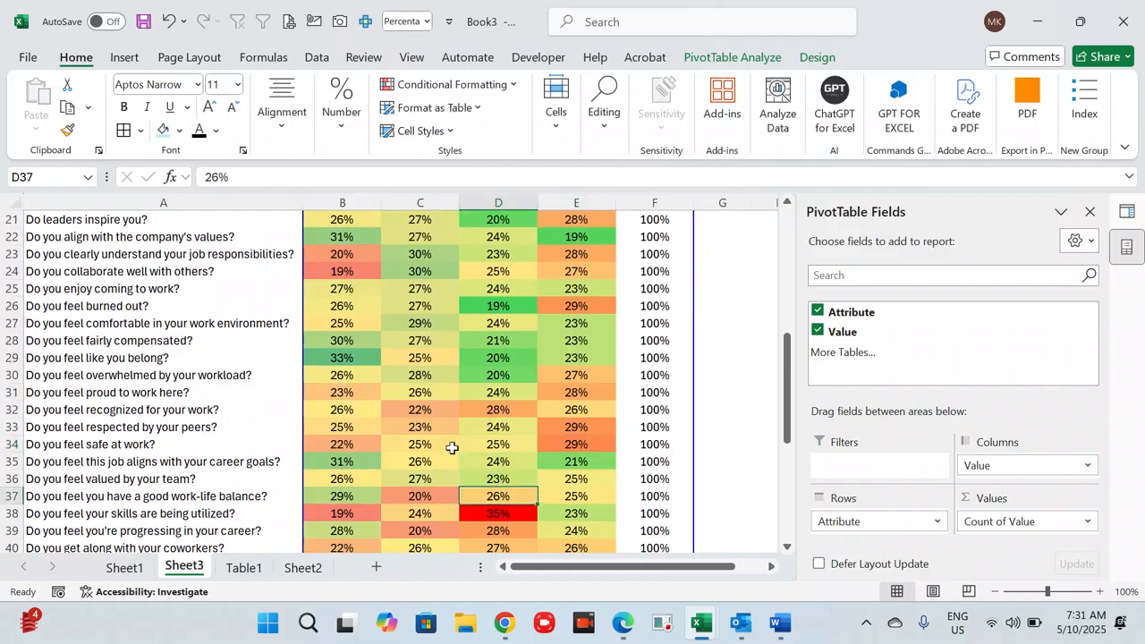
pyautogui.press('Left')
pyautogui.press('Left')
pyautogui.press('Left')
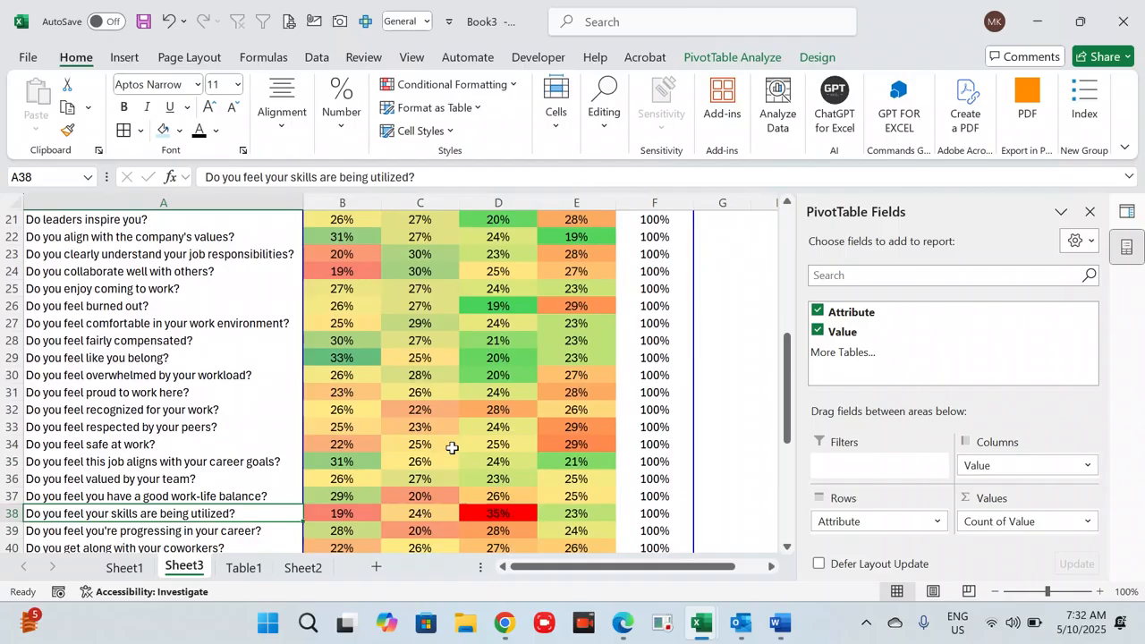
pyautogui.press('Right')
pyautogui.press('Right')
pyautogui.press('Right')
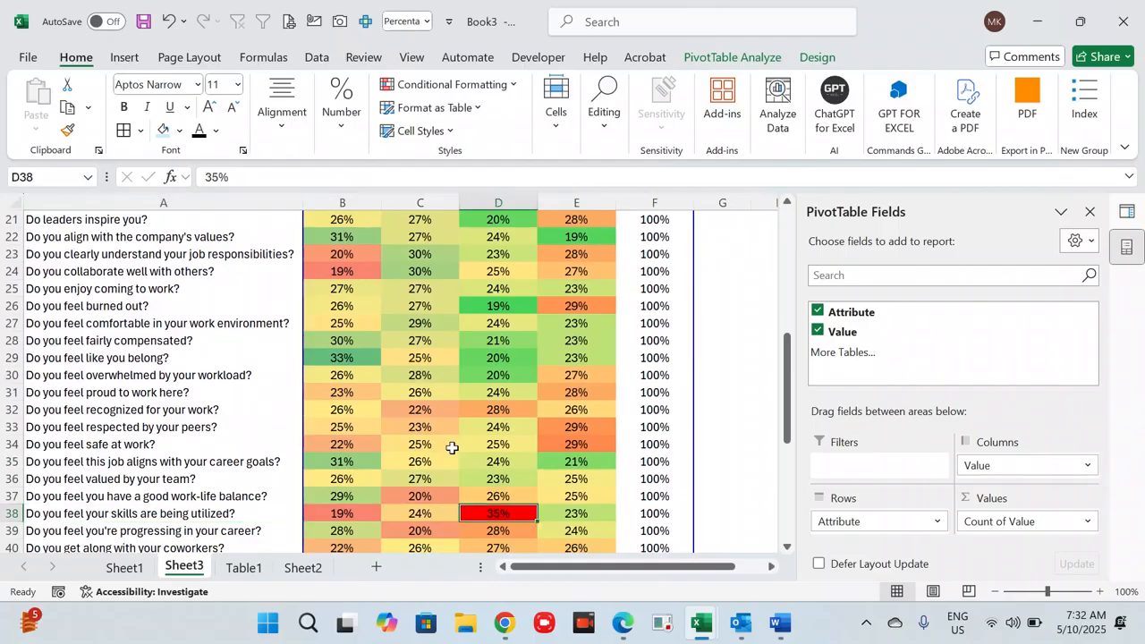
# Review the Disagree responses from the skills utilization question back up to the top of the PivotTable.
pyautogui.press('Up')
pyautogui.press('Up')
pyautogui.press('Up')
pyautogui.press('Up')
pyautogui.press('Up')
pyautogui.press('Up')
pyautogui.press('Up')
pyautogui.press('Up')
pyautogui.press('Up')
pyautogui.press('Up')
pyautogui.press('Up')
pyautogui.press('Up')
pyautogui.press('Up')
pyautogui.press('Up')
pyautogui.press('Up')
pyautogui.press('Up')
pyautogui.press('Up')
pyautogui.press('Up')
pyautogui.press('Up')
pyautogui.press('Up')
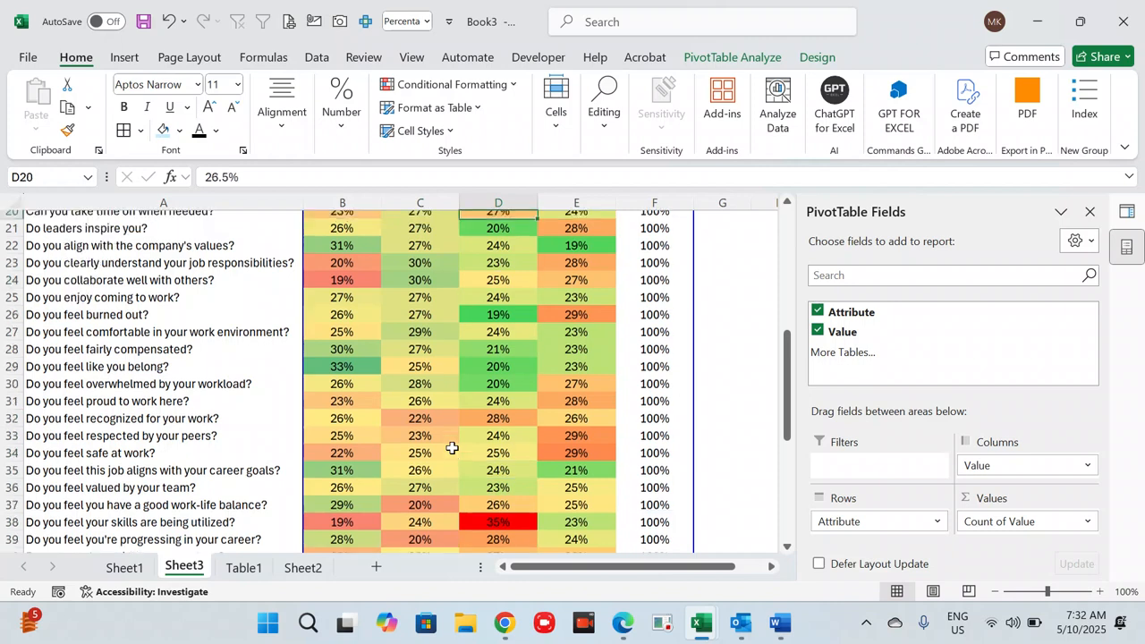
pyautogui.press('Up')
pyautogui.press('Up')
pyautogui.press('Up')
# Examine the Disagree responses from the first questions down to "Are training programs available to you?" and the rows below it.
pyautogui.press('Down')
pyautogui.press('Down')
pyautogui.press('Down')
pyautogui.press('Down')
pyautogui.press('Down')
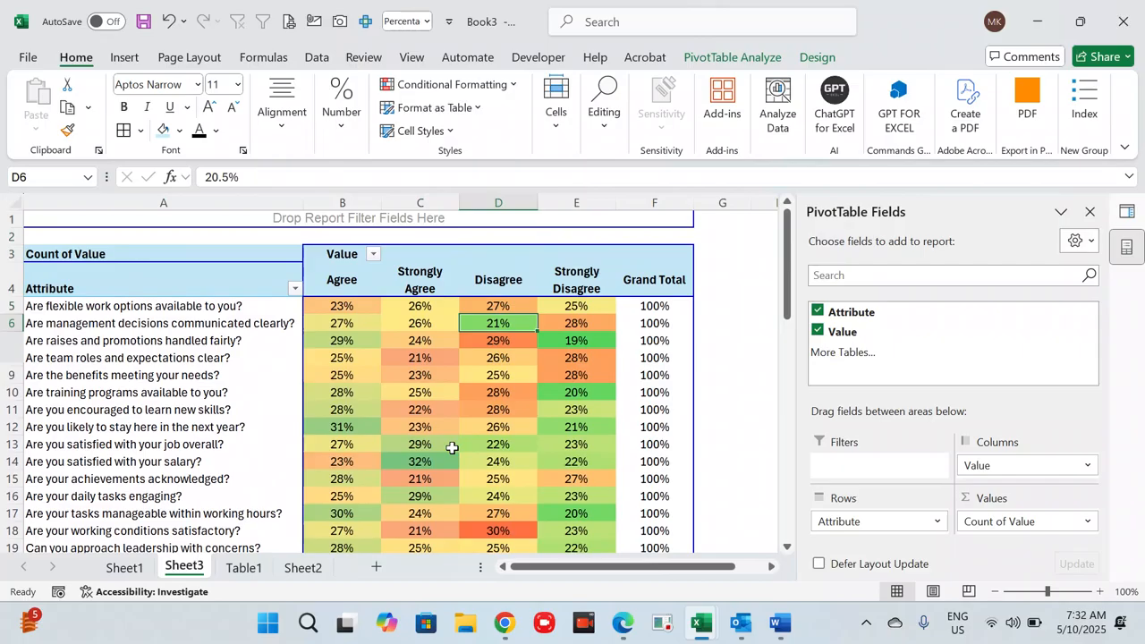
pyautogui.press('Down')
pyautogui.press('Down')
pyautogui.press('Down')
pyautogui.press('Down')
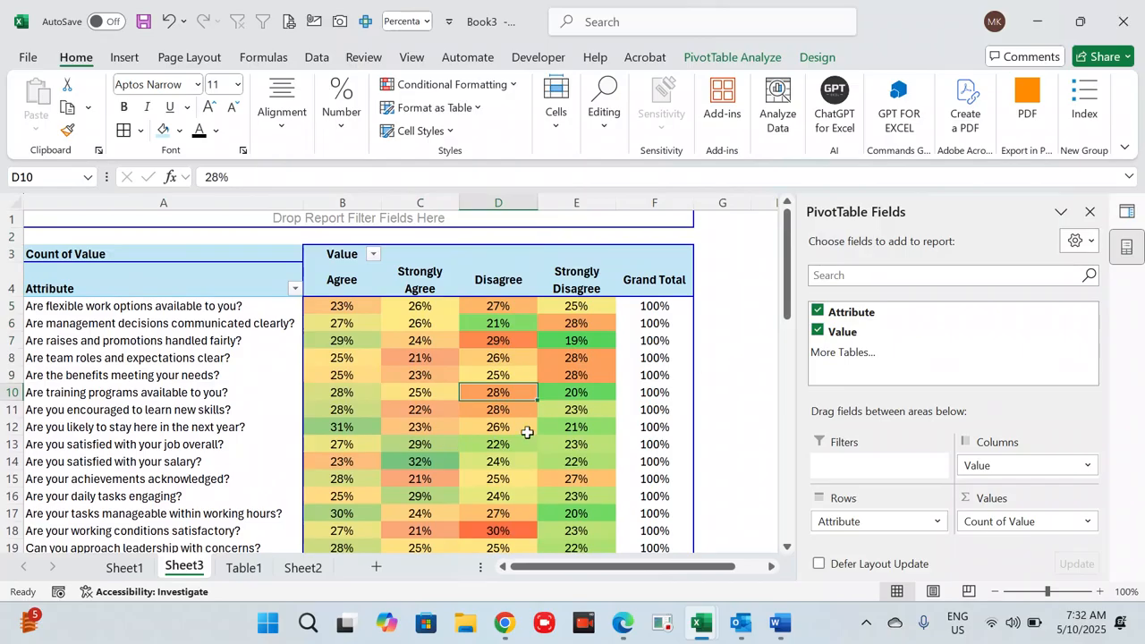
pyautogui.scroll(-1, 528, 432)
pyautogui.scroll(-2, 528, 432)
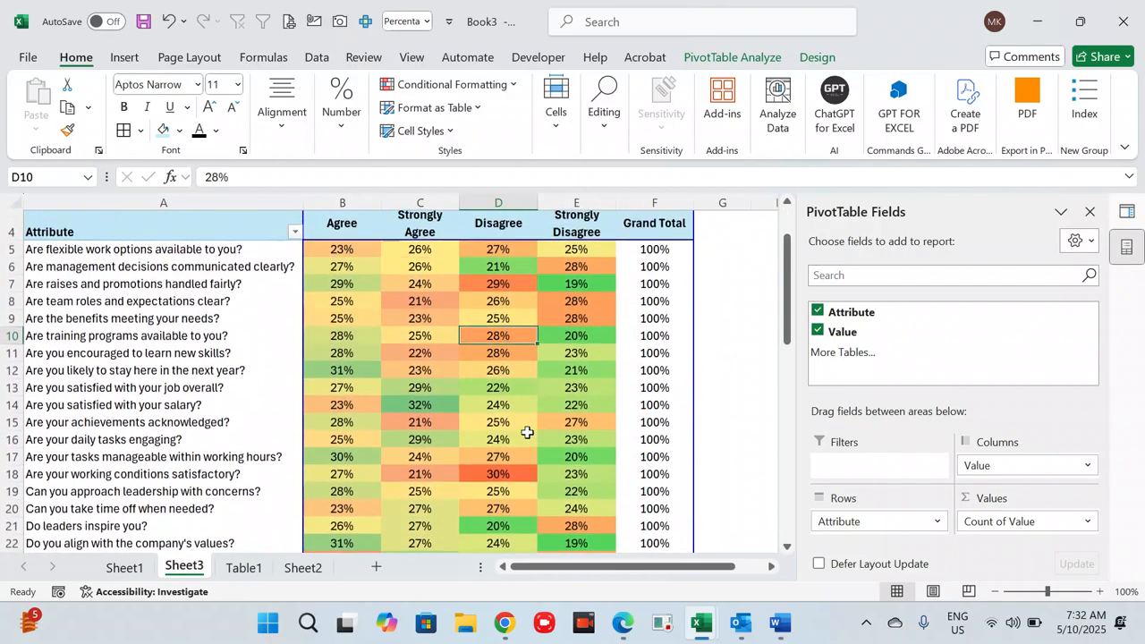